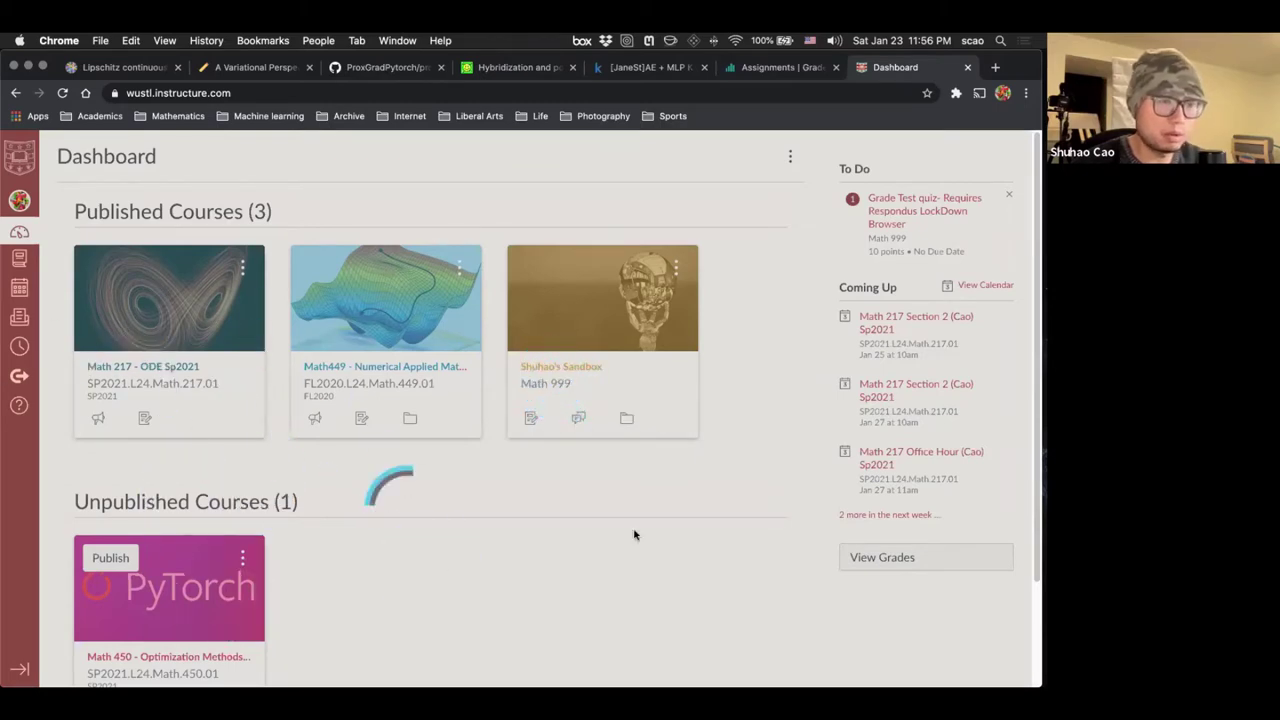
Step: Open the Math 999 sandbox course's Quizzes list and start a new quiz
{"action": "left_click", "coordinate": [560, 370]}
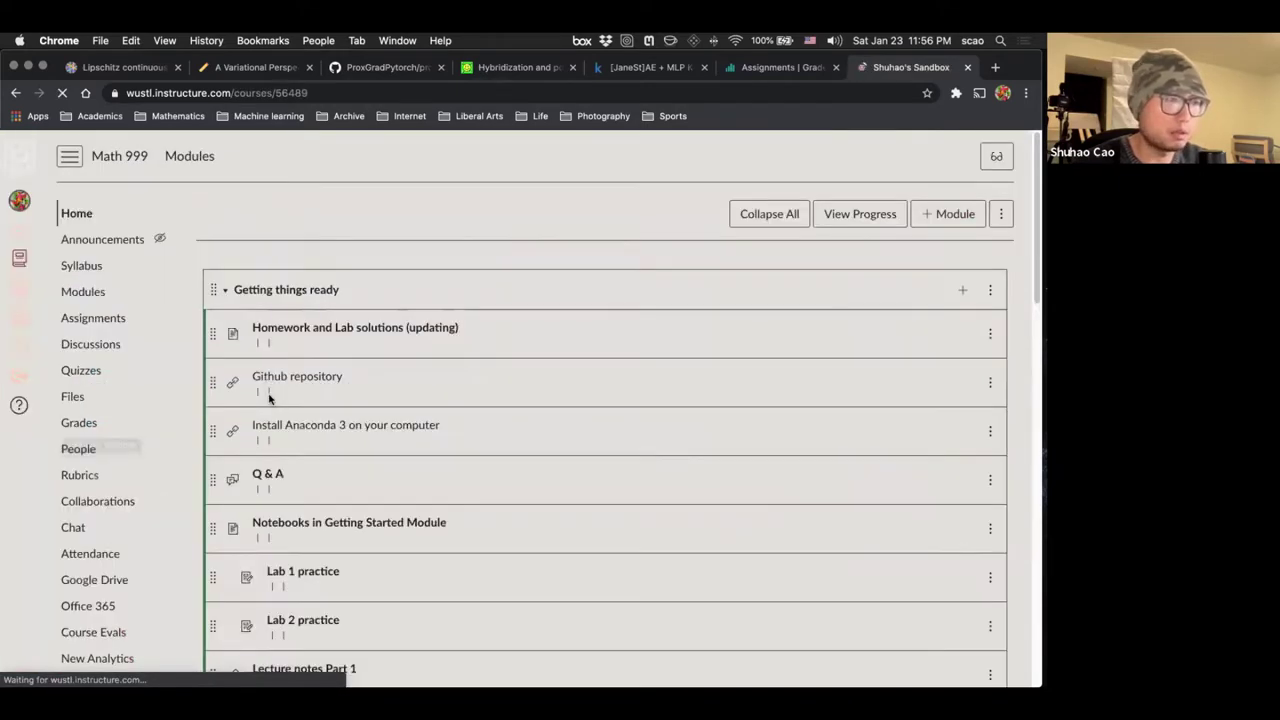
{"action": "scroll", "coordinate": [129, 397], "scroll_direction": "down", "scroll_amount": 3}
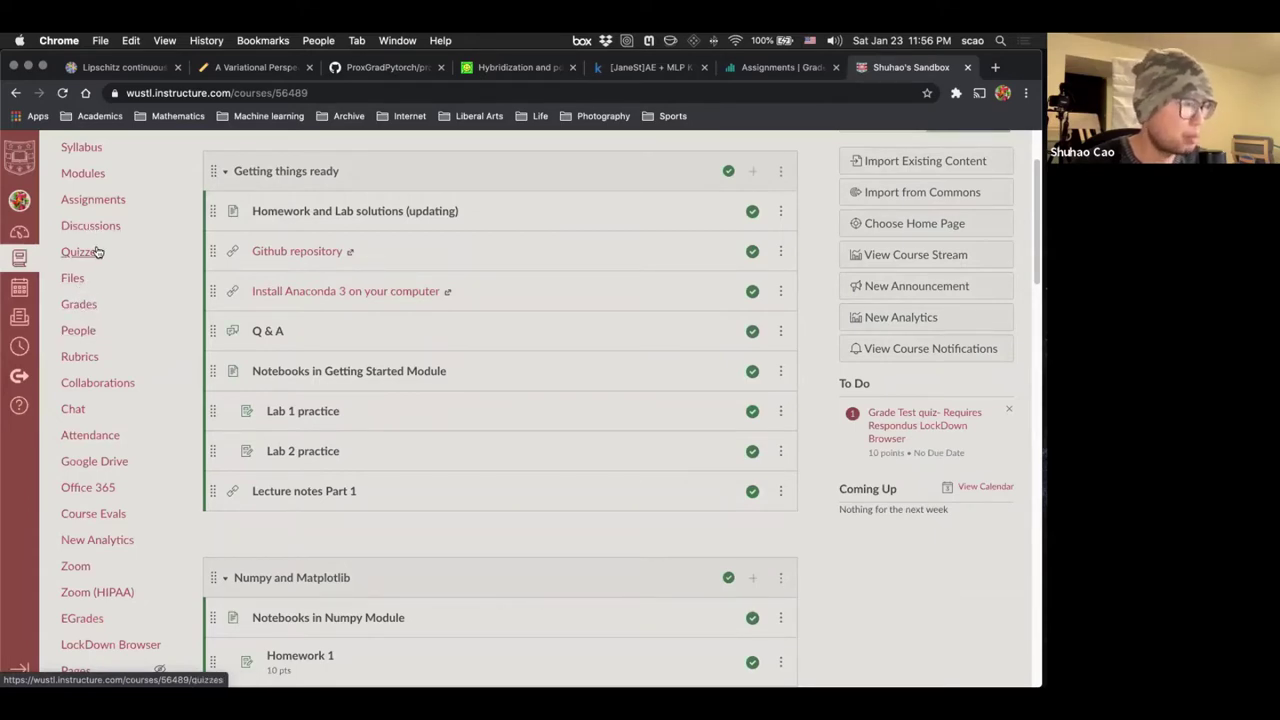
{"action": "left_click", "coordinate": [97, 251]}
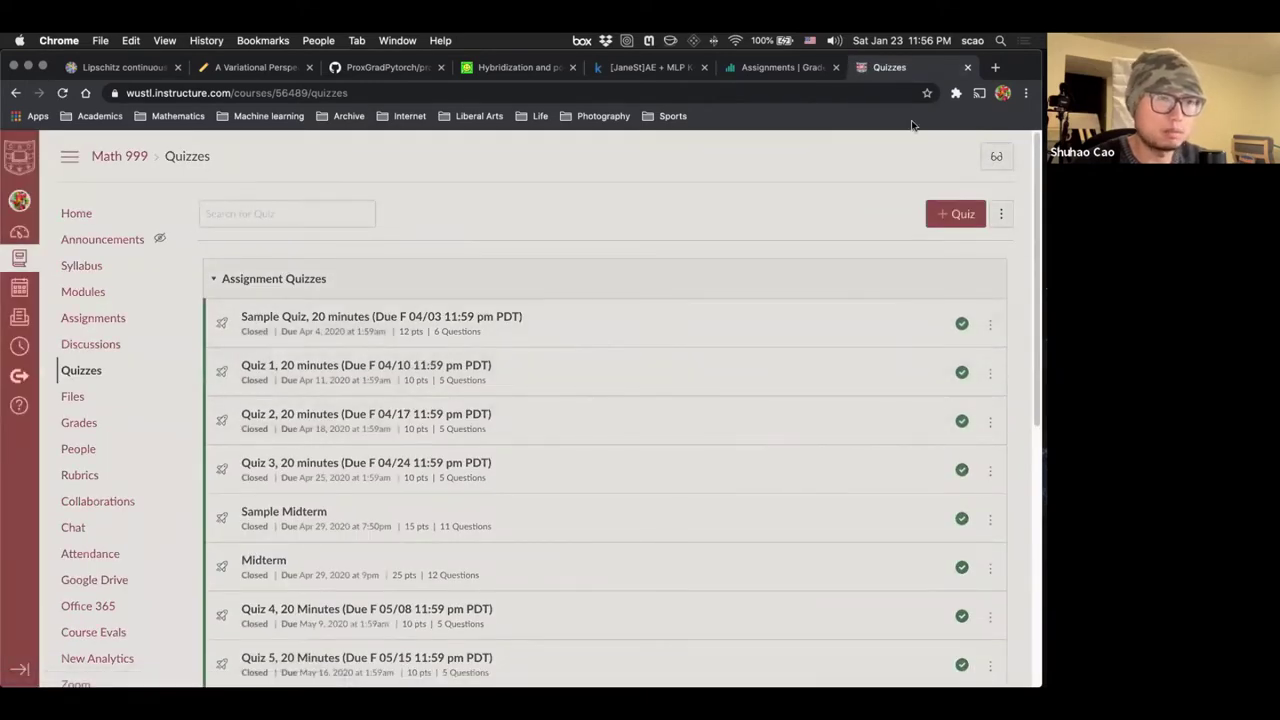
{"action": "left_click", "coordinate": [942, 218]}
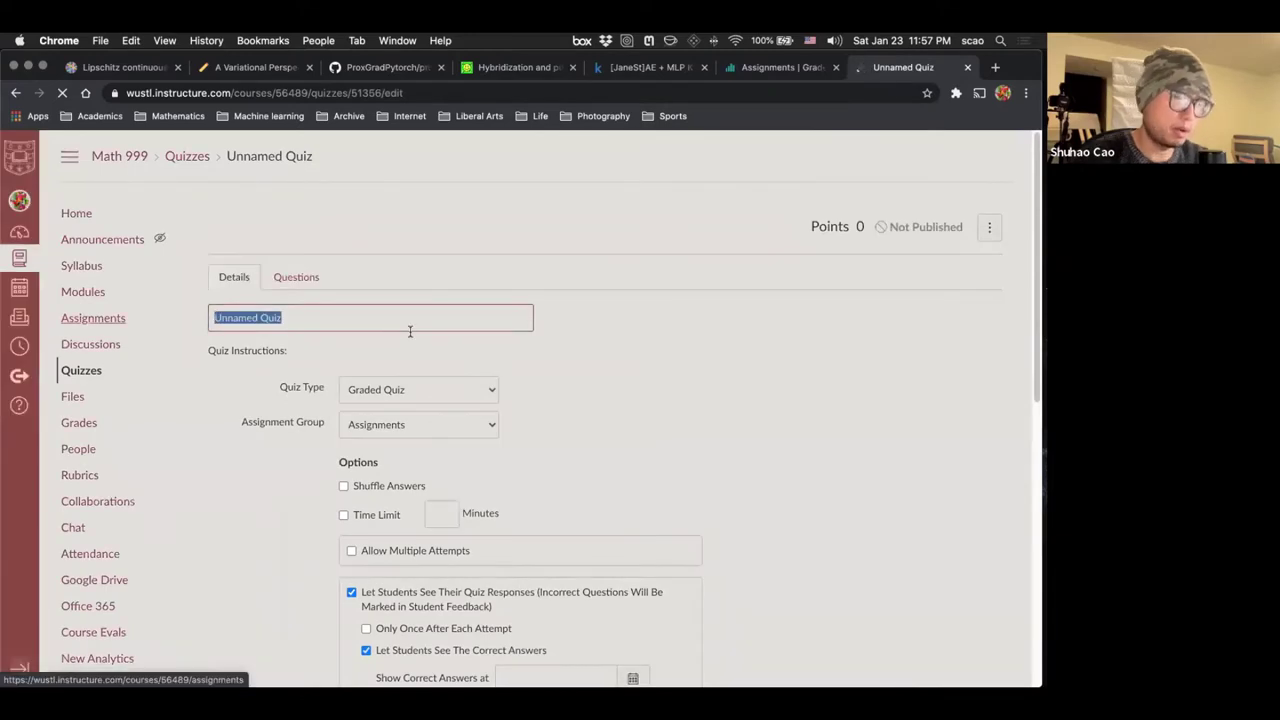
Step: Title the new quiz 'Demo paper pencil exam'
{"action": "type", "text": "demo"}
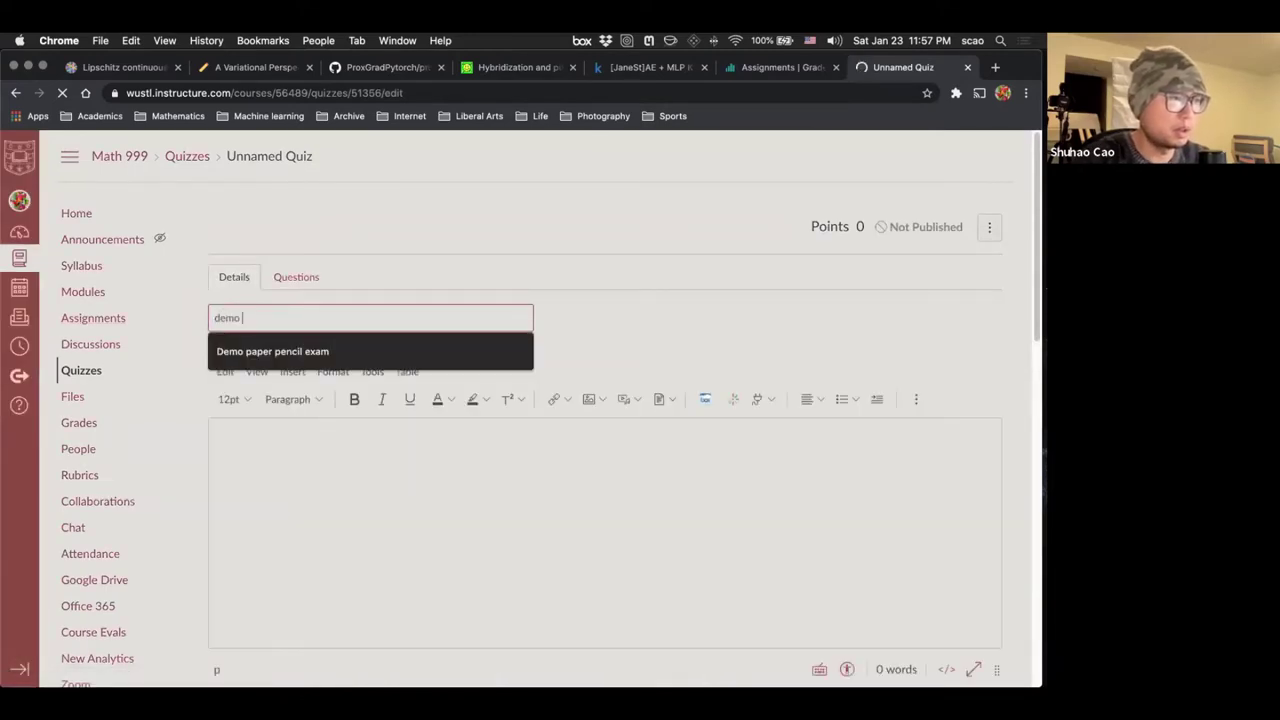
{"action": "key", "text": "Down"}
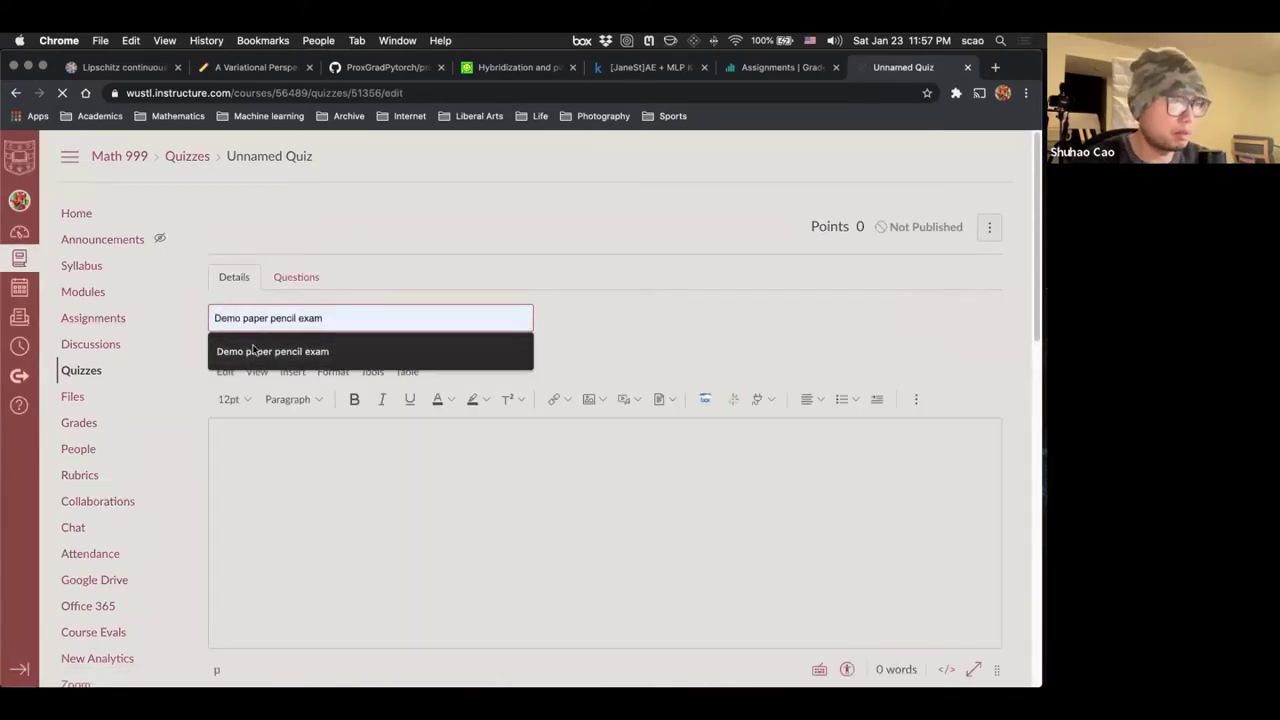
{"action": "left_click", "coordinate": [255, 348]}
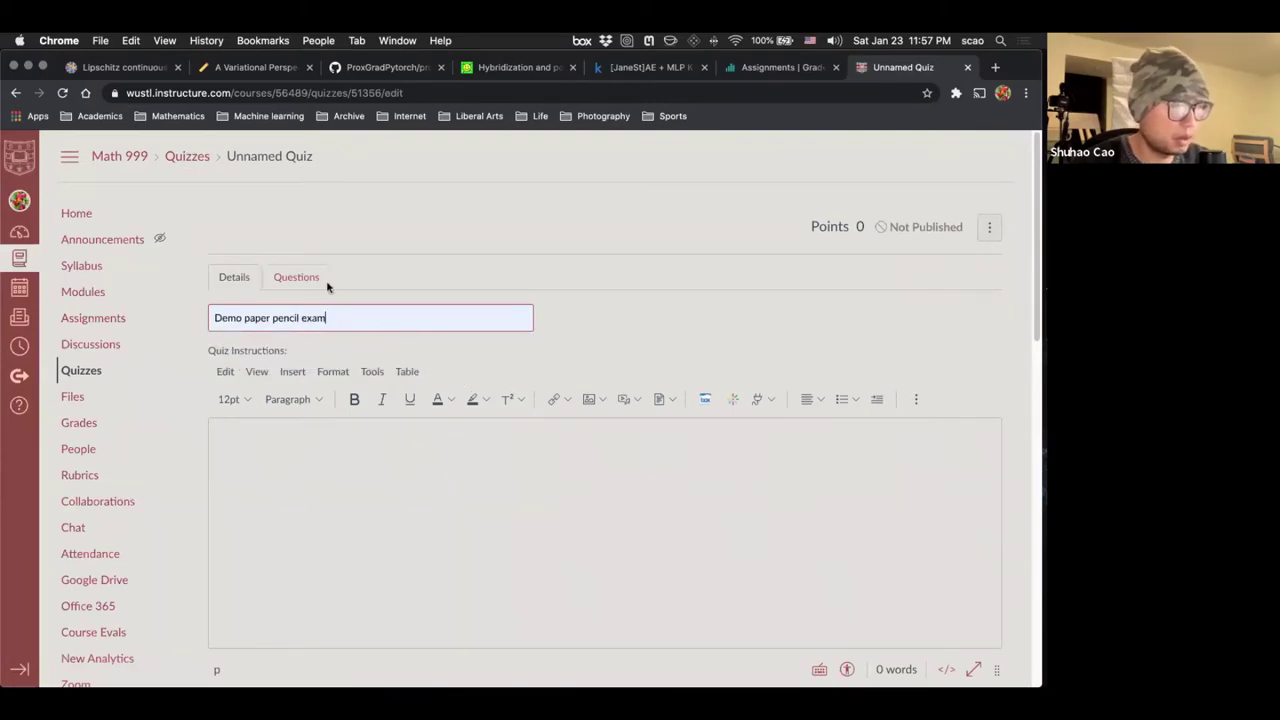
Step: Add a new question to the quiz and make it a File Upload Question
{"action": "left_click", "coordinate": [297, 279]}
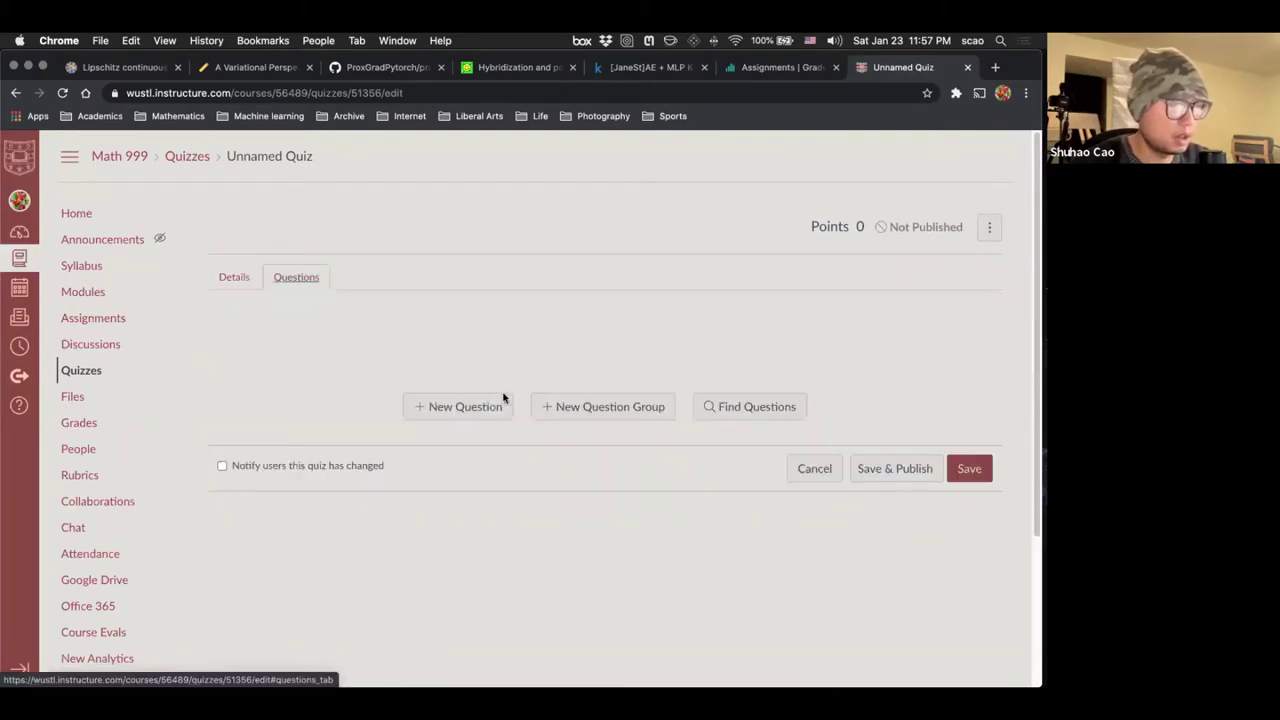
{"action": "left_click", "coordinate": [446, 419]}
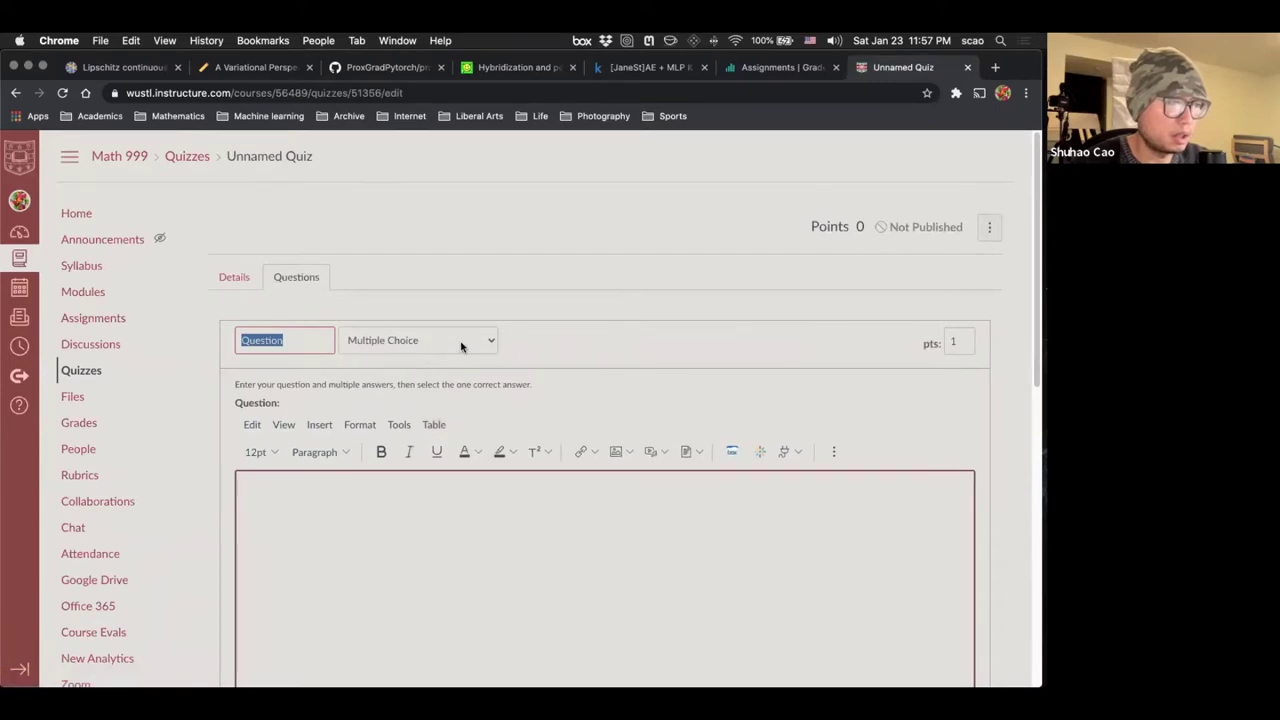
{"action": "left_click", "coordinate": [461, 346]}
{"action": "left_click", "coordinate": [443, 460]}
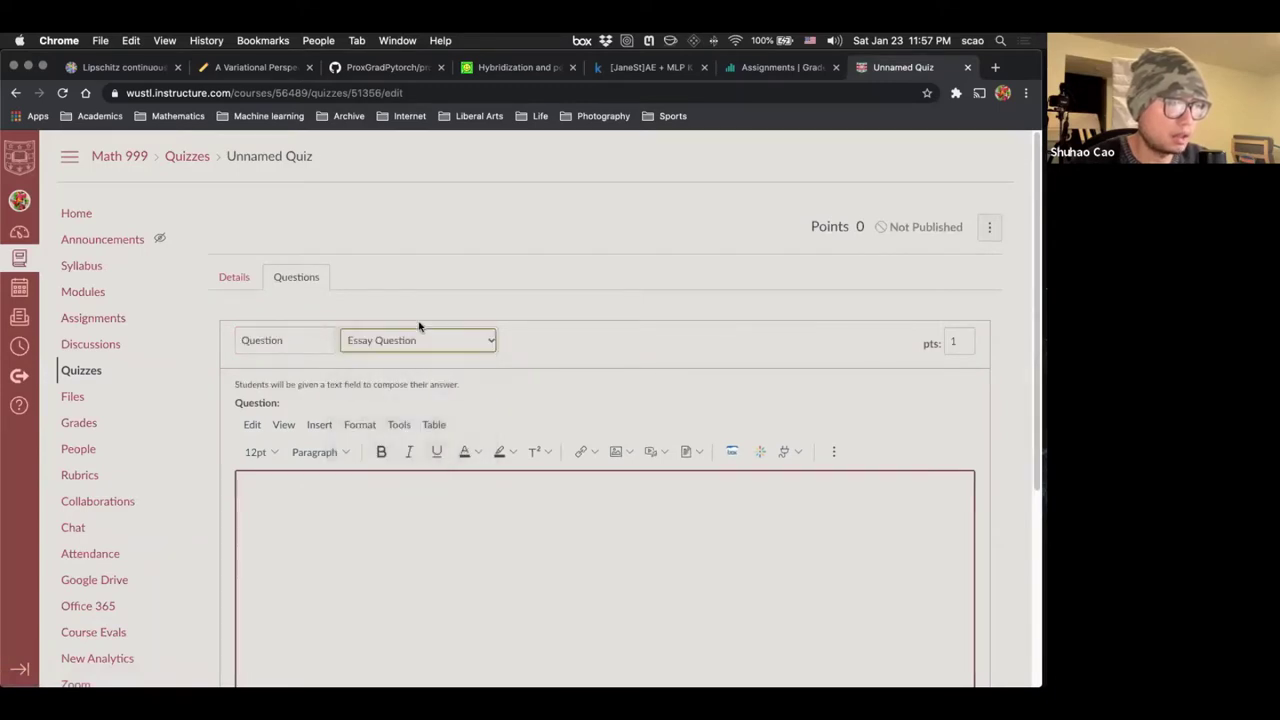
{"action": "left_click", "coordinate": [422, 338]}
{"action": "left_click", "coordinate": [425, 355]}
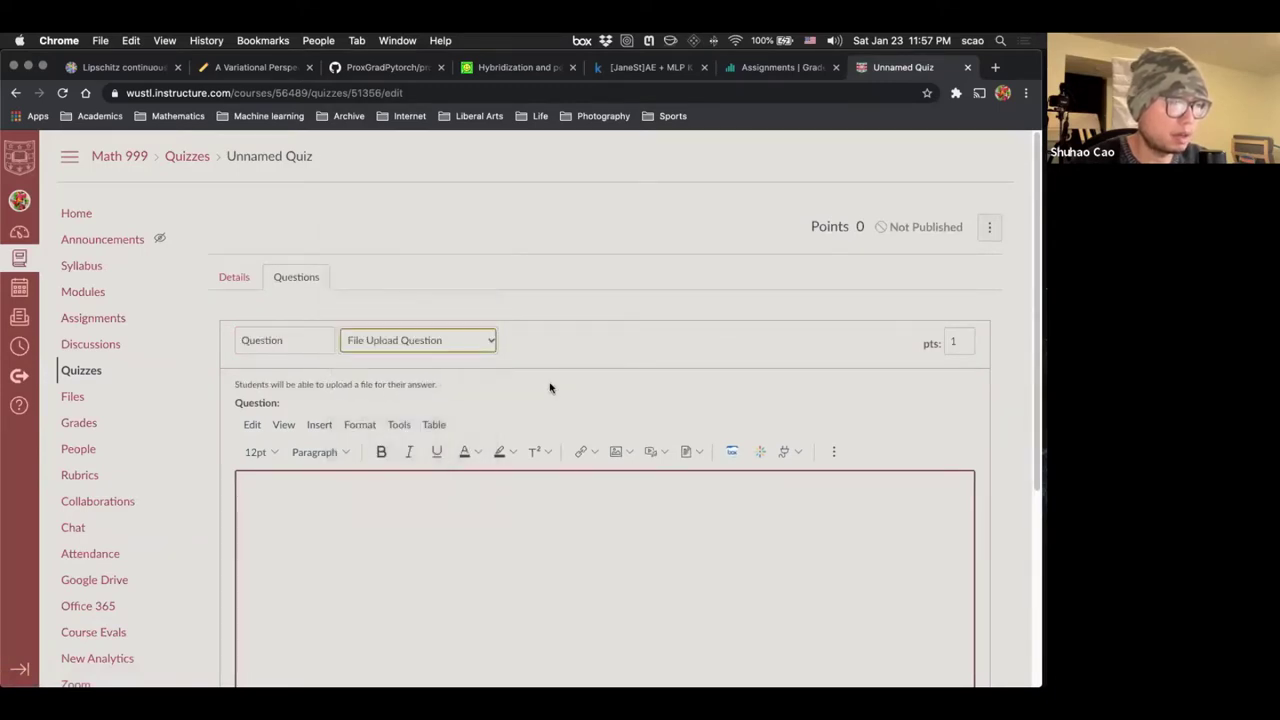
Step: Set the file upload question's point value to 20
{"action": "left_click", "coordinate": [958, 341]}
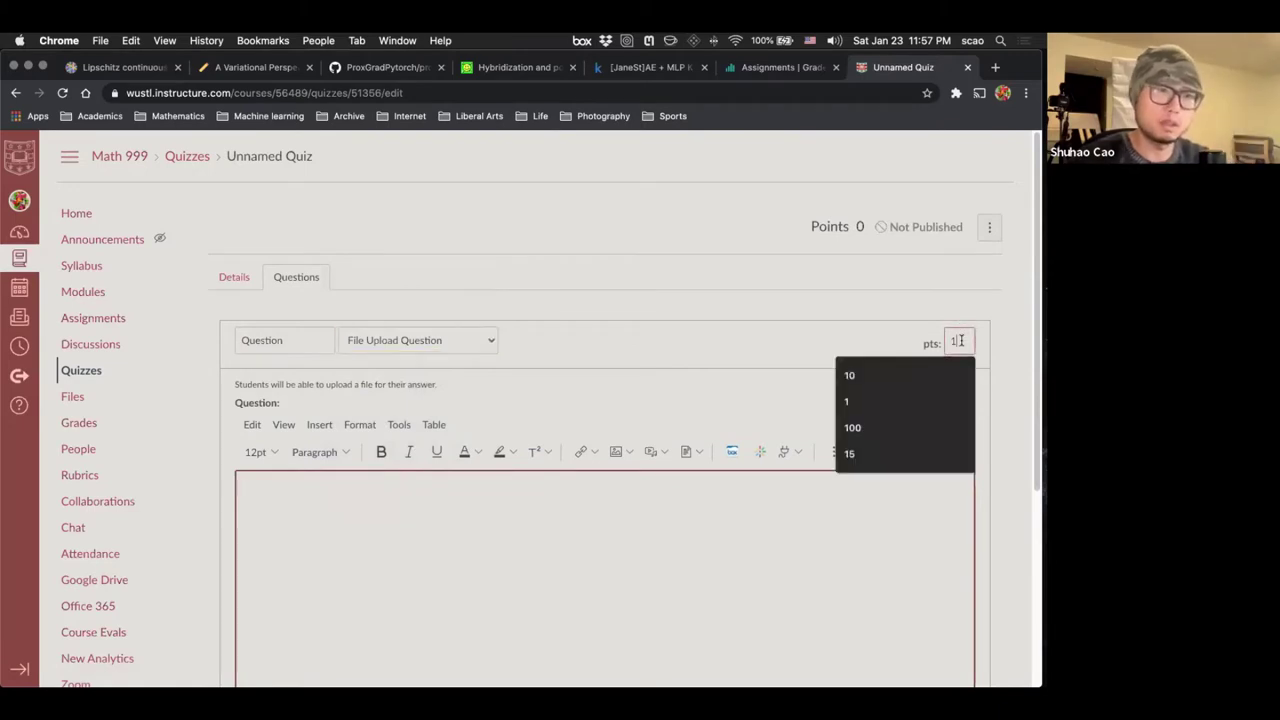
{"action": "type", "text": "0"}
{"action": "left_click", "coordinate": [506, 597]}
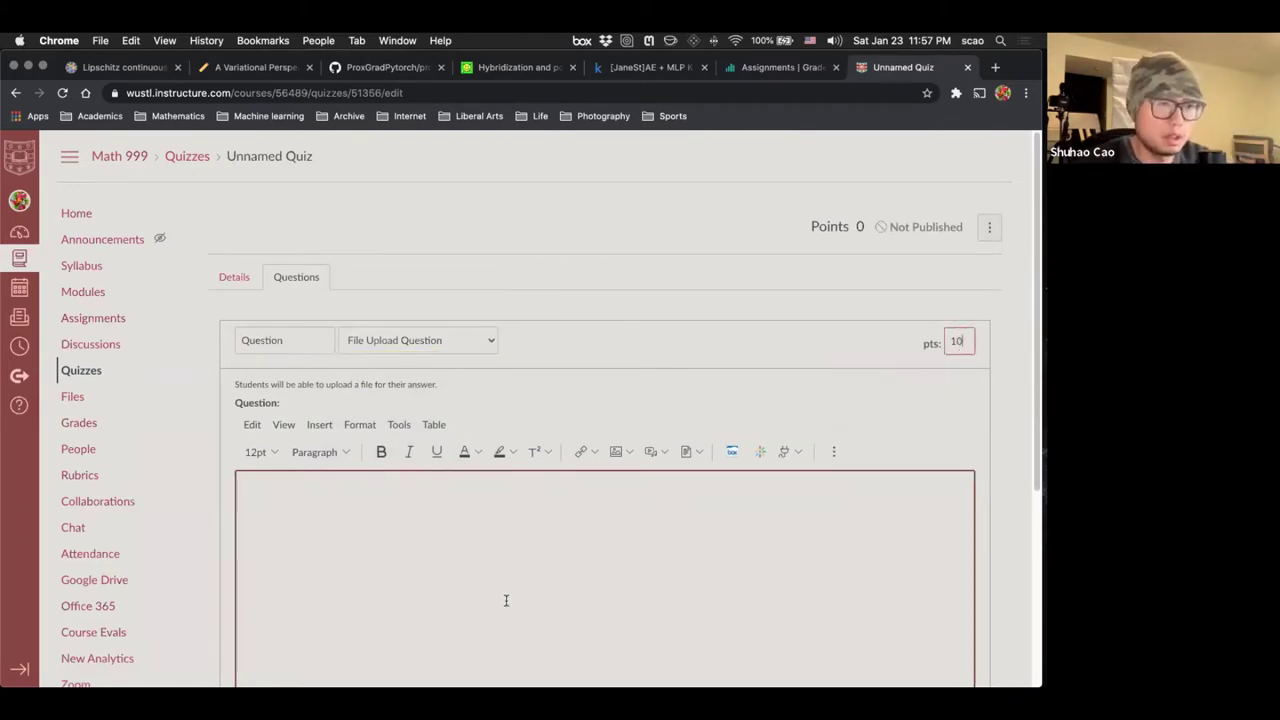
{"action": "scroll", "coordinate": [800, 405], "scroll_direction": "down", "scroll_amount": 2}
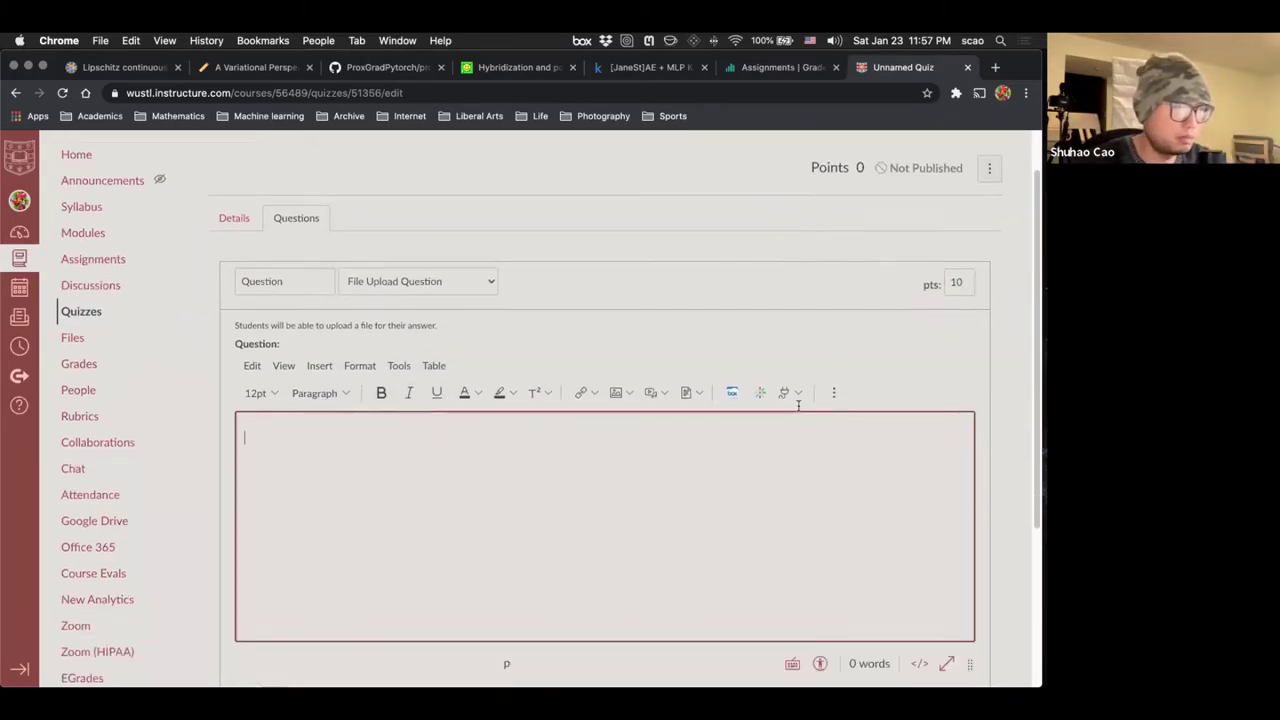
{"action": "double_click", "coordinate": [956, 281]}
{"action": "type", "text": "20"}
{"action": "left_click", "coordinate": [449, 434]}
{"action": "scroll", "coordinate": [474, 409], "scroll_direction": "down", "scroll_amount": 4}
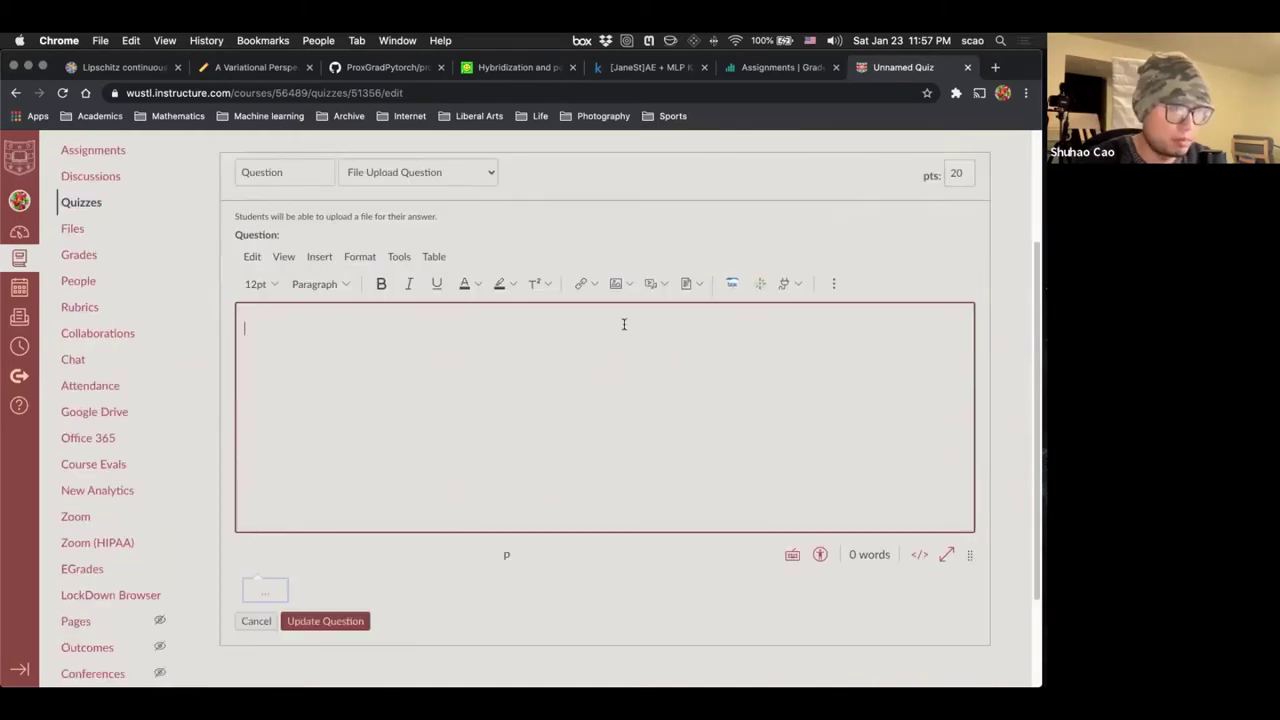
{"action": "left_click", "coordinate": [690, 287]}
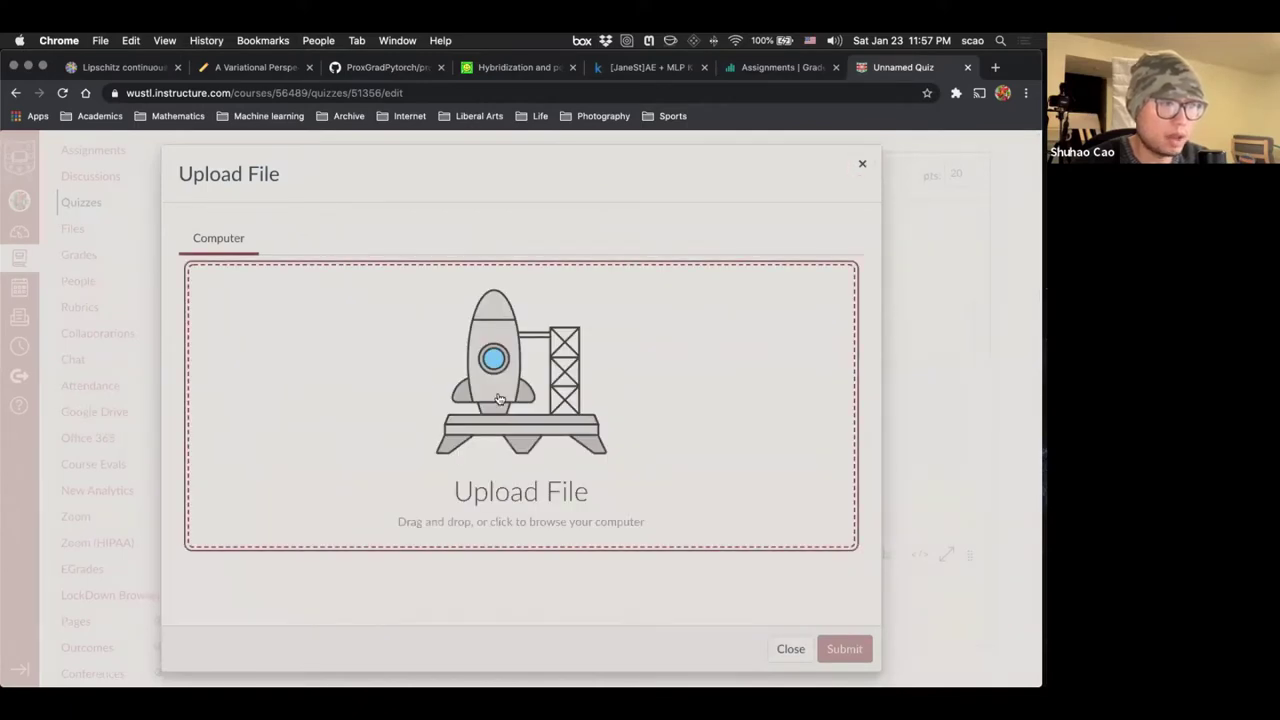
Step: Attach exam_test.pdf to the question text
{"action": "left_click", "coordinate": [499, 399]}
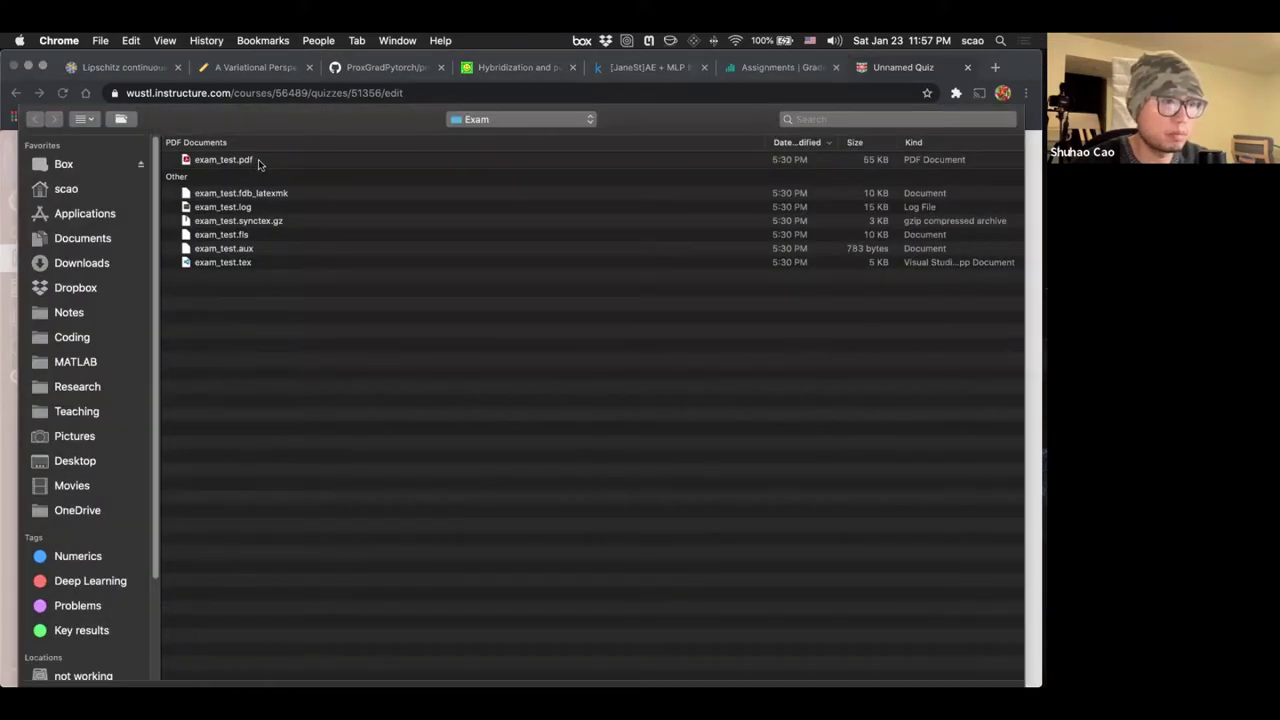
{"action": "double_click", "coordinate": [240, 160]}
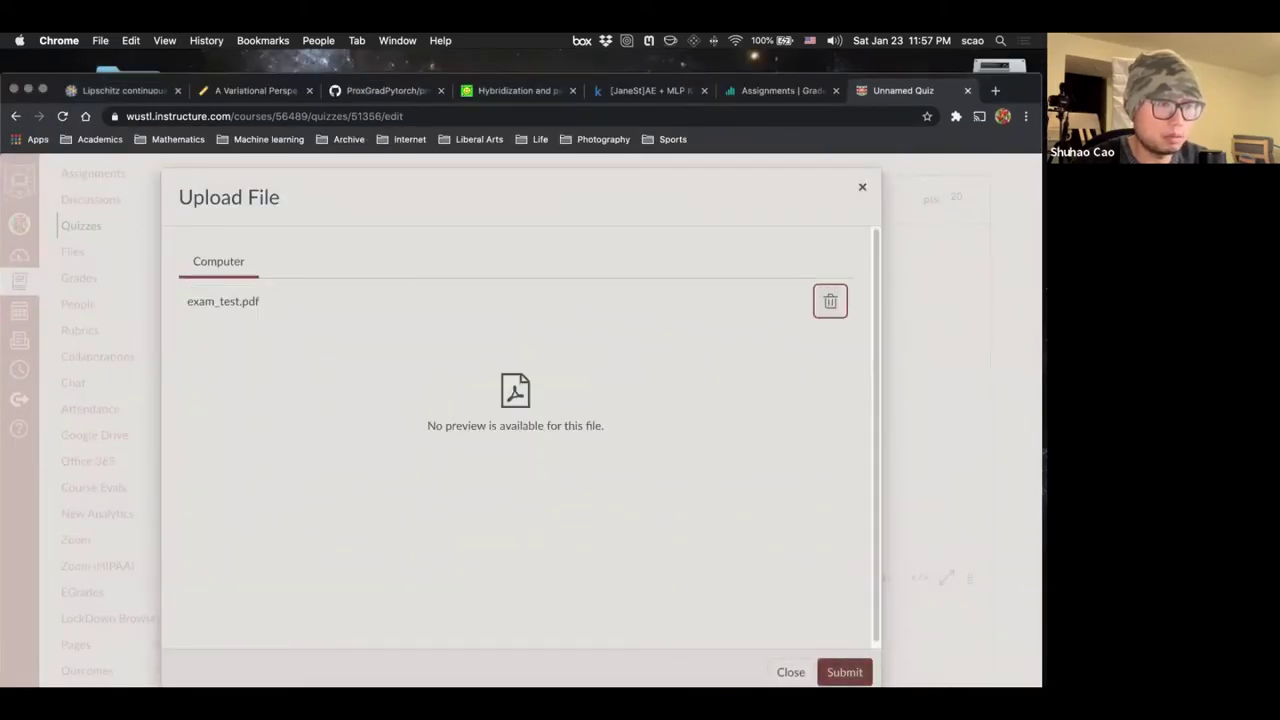
{"action": "left_click", "coordinate": [844, 672]}
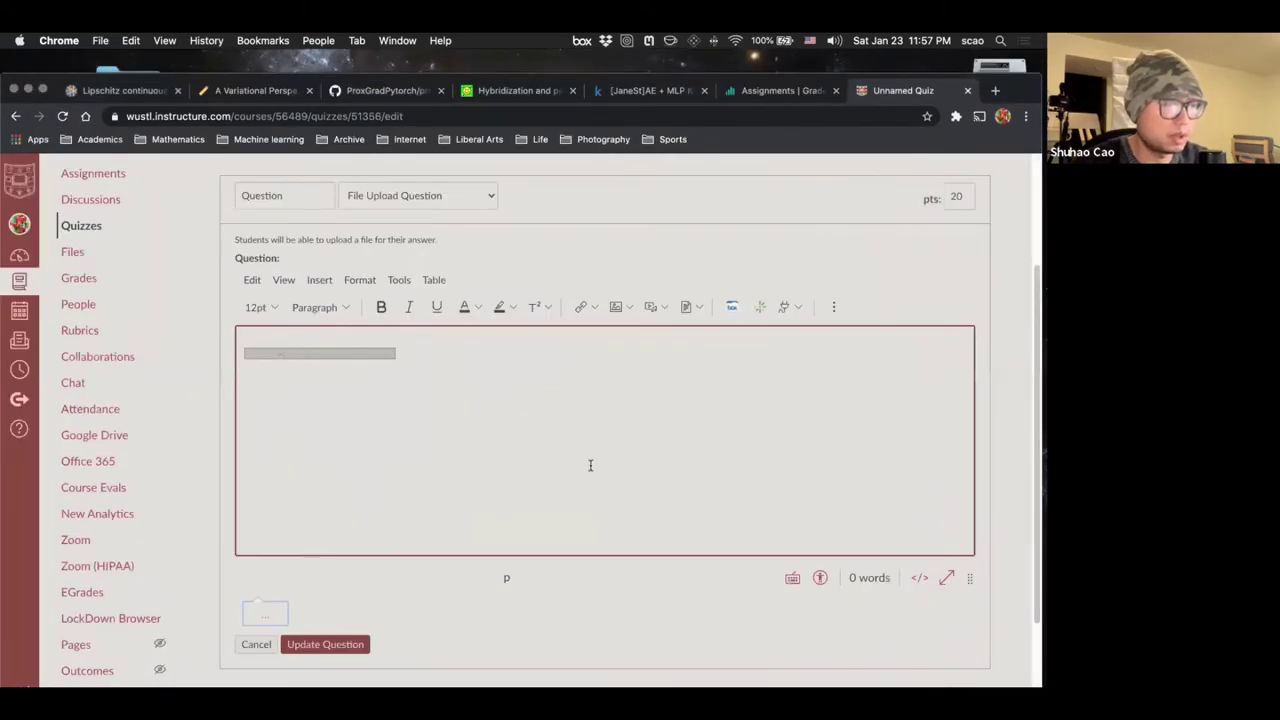
Step: Update the question, Save & Publish the quiz, and preview it
{"action": "scroll", "coordinate": [566, 446], "scroll_direction": "down", "scroll_amount": 2}
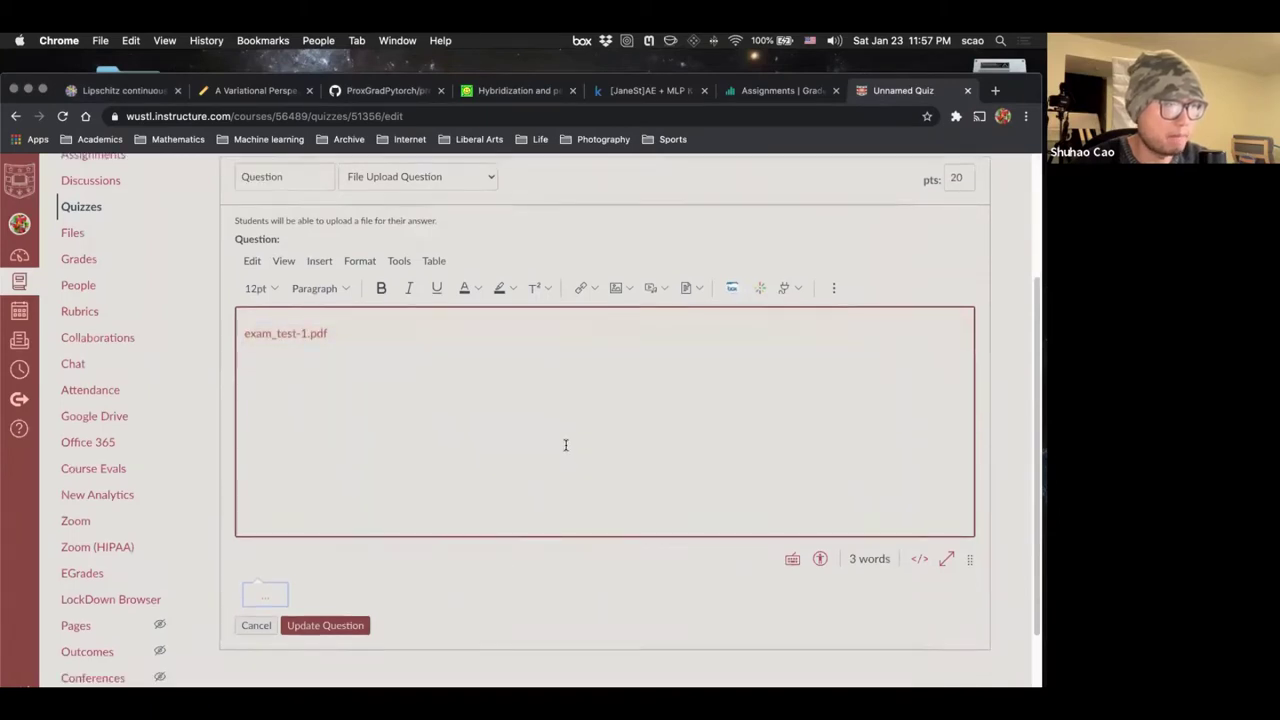
{"action": "left_click", "coordinate": [330, 581]}
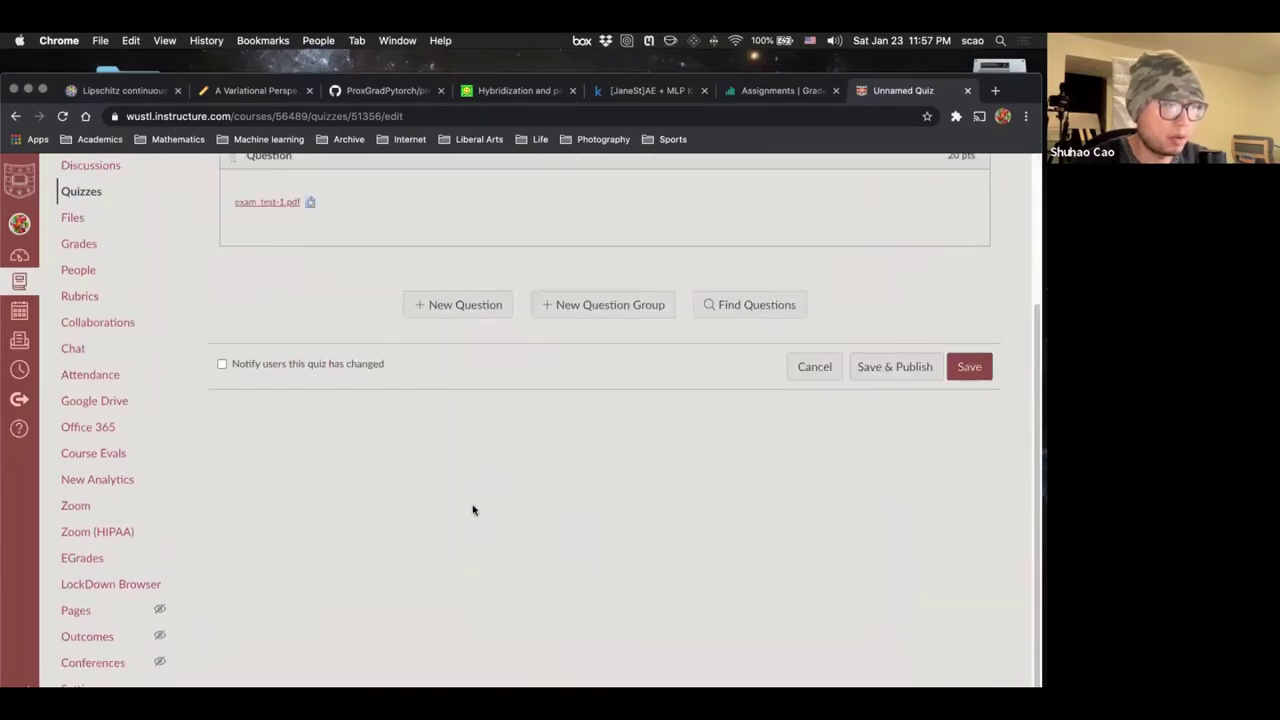
{"action": "scroll", "coordinate": [473, 498], "scroll_direction": "up", "scroll_amount": 3}
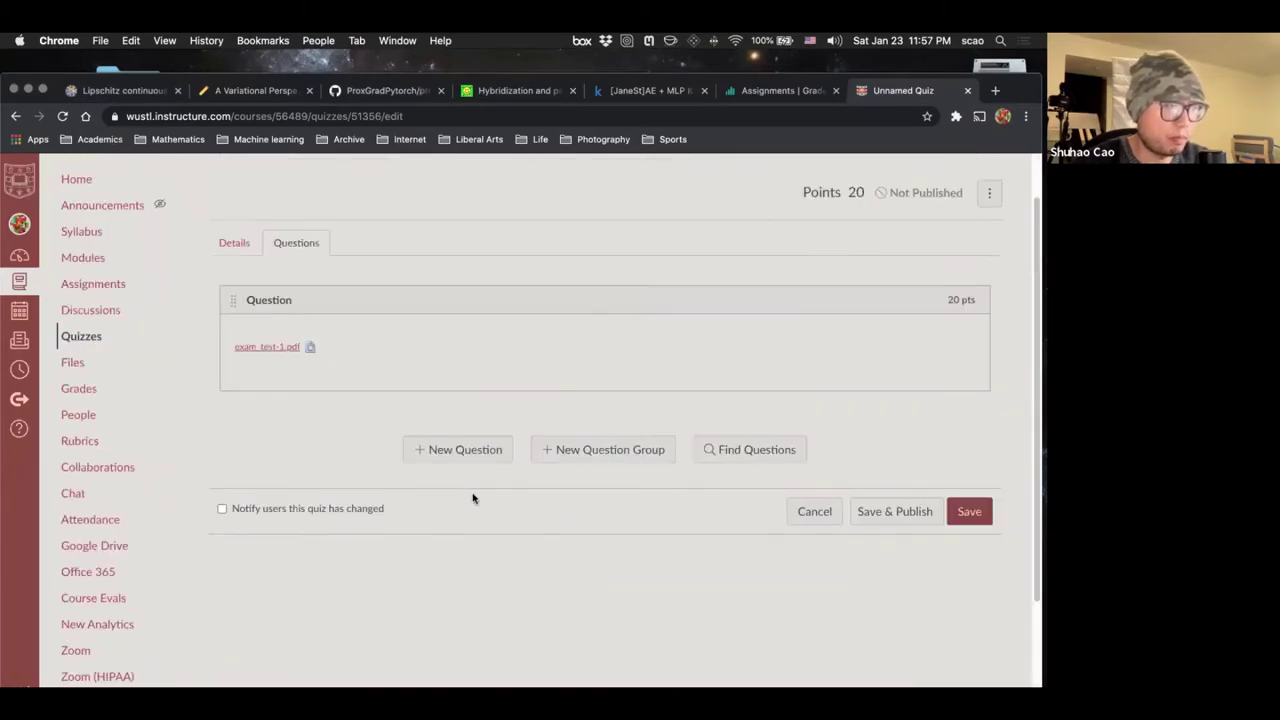
{"action": "left_click", "coordinate": [910, 512]}
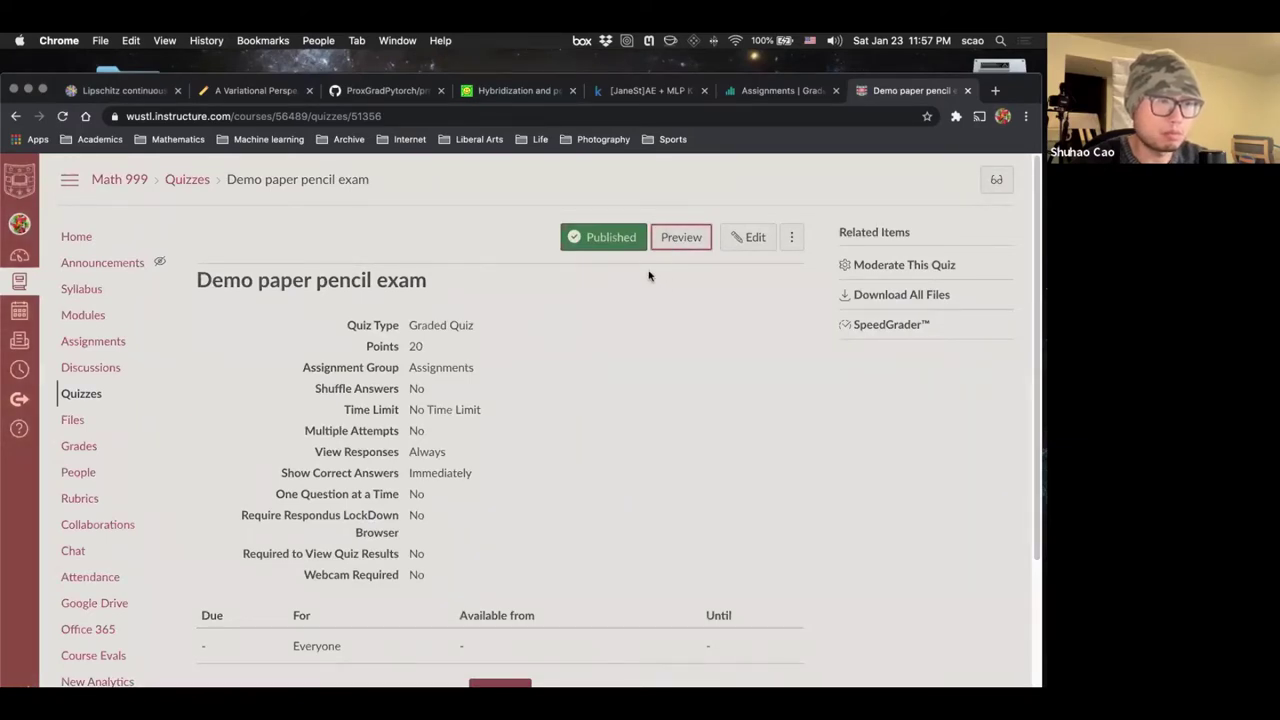
{"action": "left_click", "coordinate": [693, 237]}
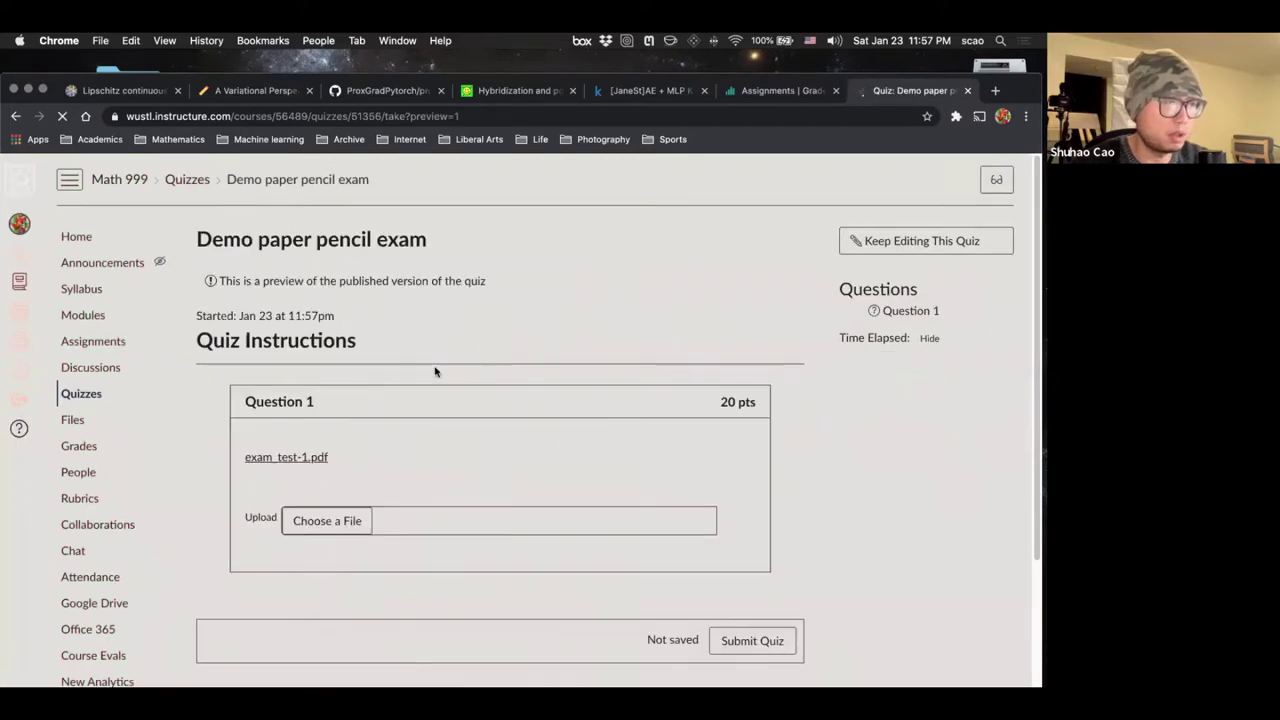
{"action": "left_click", "coordinate": [330, 521]}
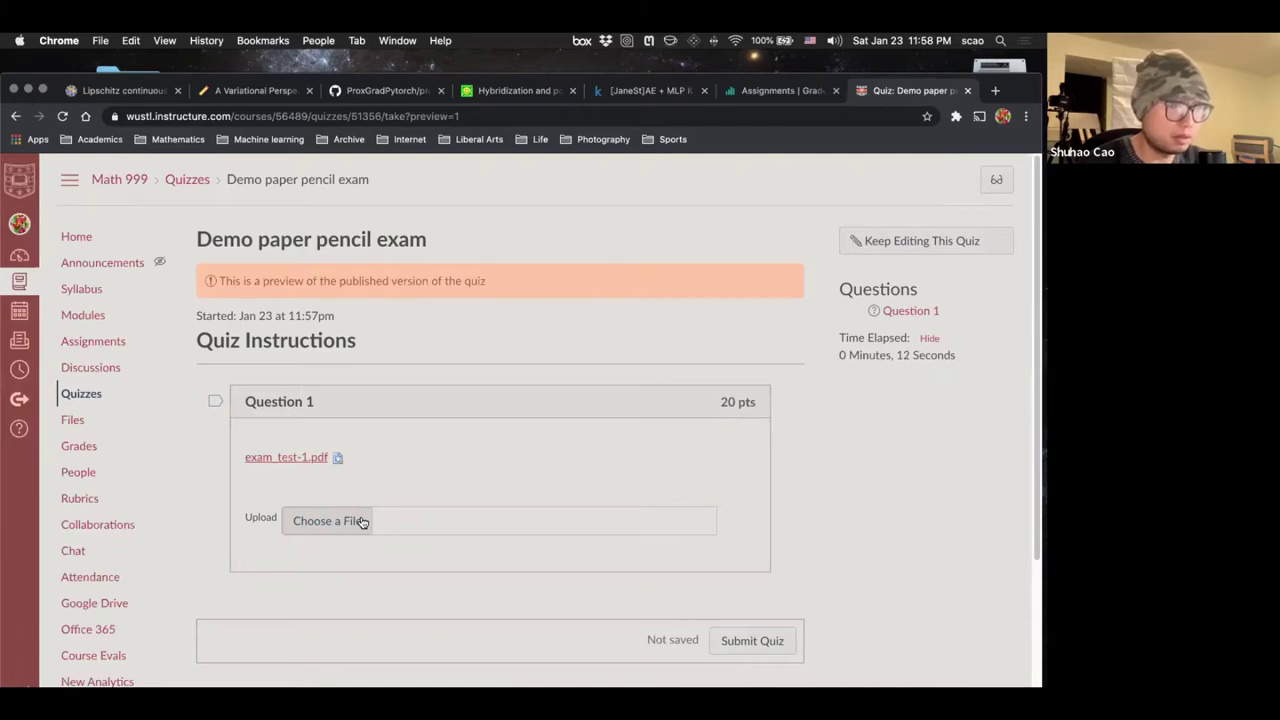
{"action": "scroll", "coordinate": [362, 522], "scroll_direction": "down", "scroll_amount": 2}
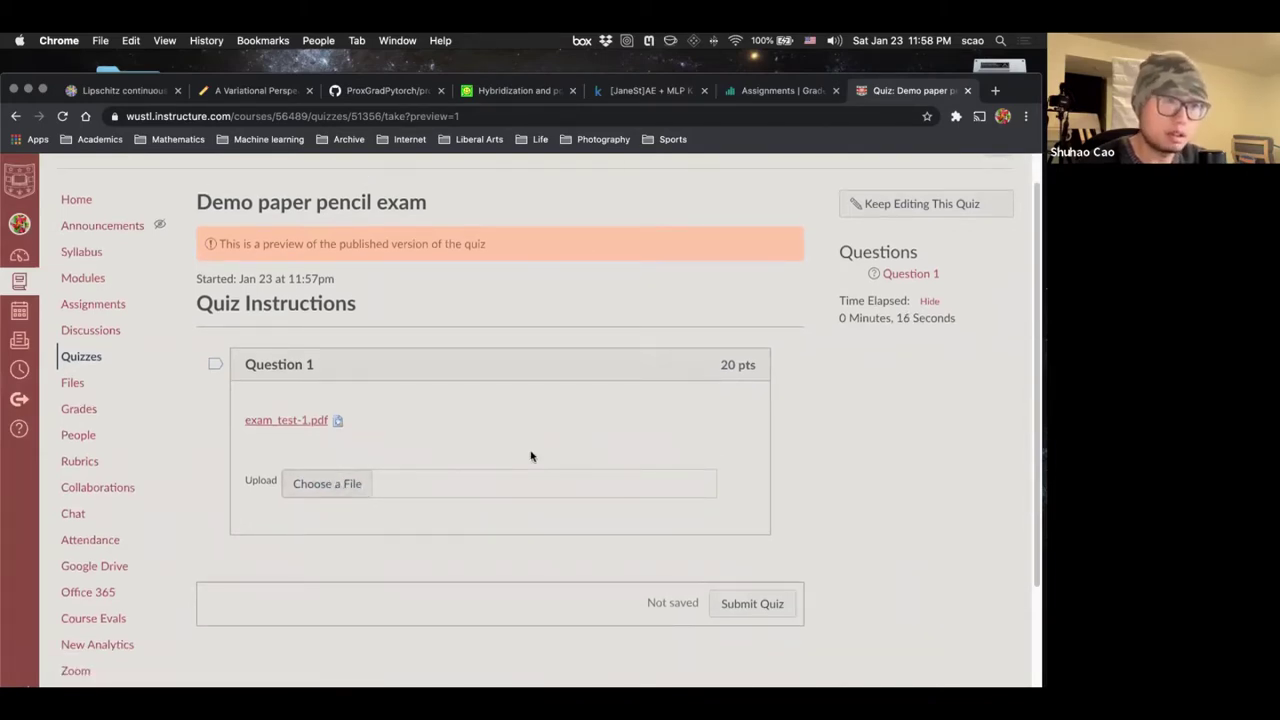
{"action": "scroll", "coordinate": [417, 457], "scroll_direction": "down", "scroll_amount": 2}
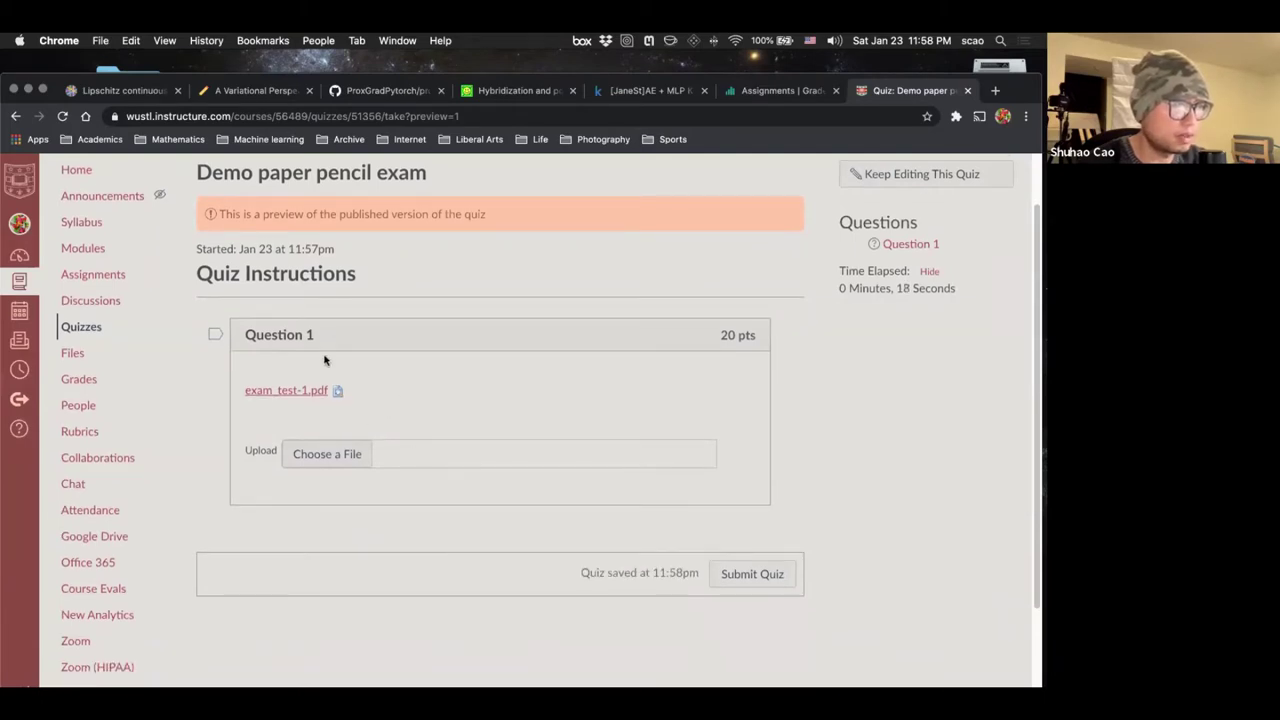
{"action": "scroll", "coordinate": [324, 358], "scroll_direction": "down", "scroll_amount": 2}
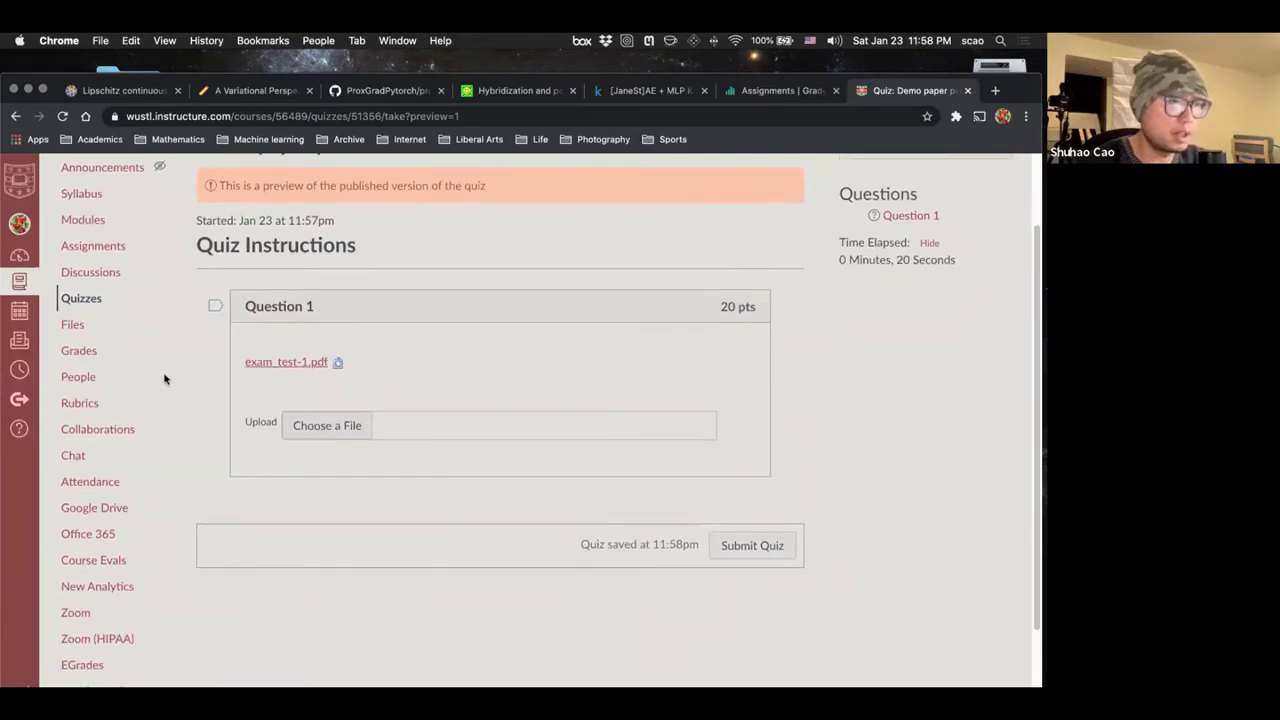
{"action": "scroll", "coordinate": [172, 376], "scroll_direction": "down", "scroll_amount": 1}
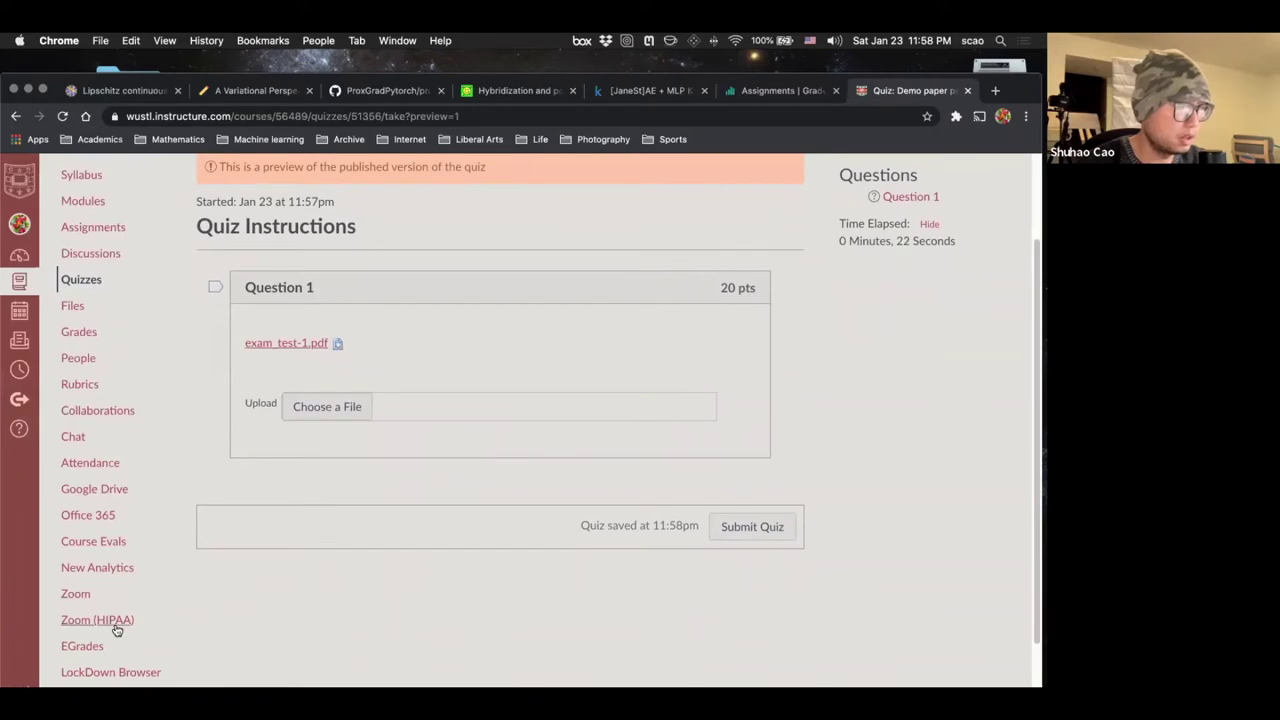
Step: Require LockDown Browser without proctoring for Demo paper pencil exam
{"action": "left_click", "coordinate": [110, 672]}
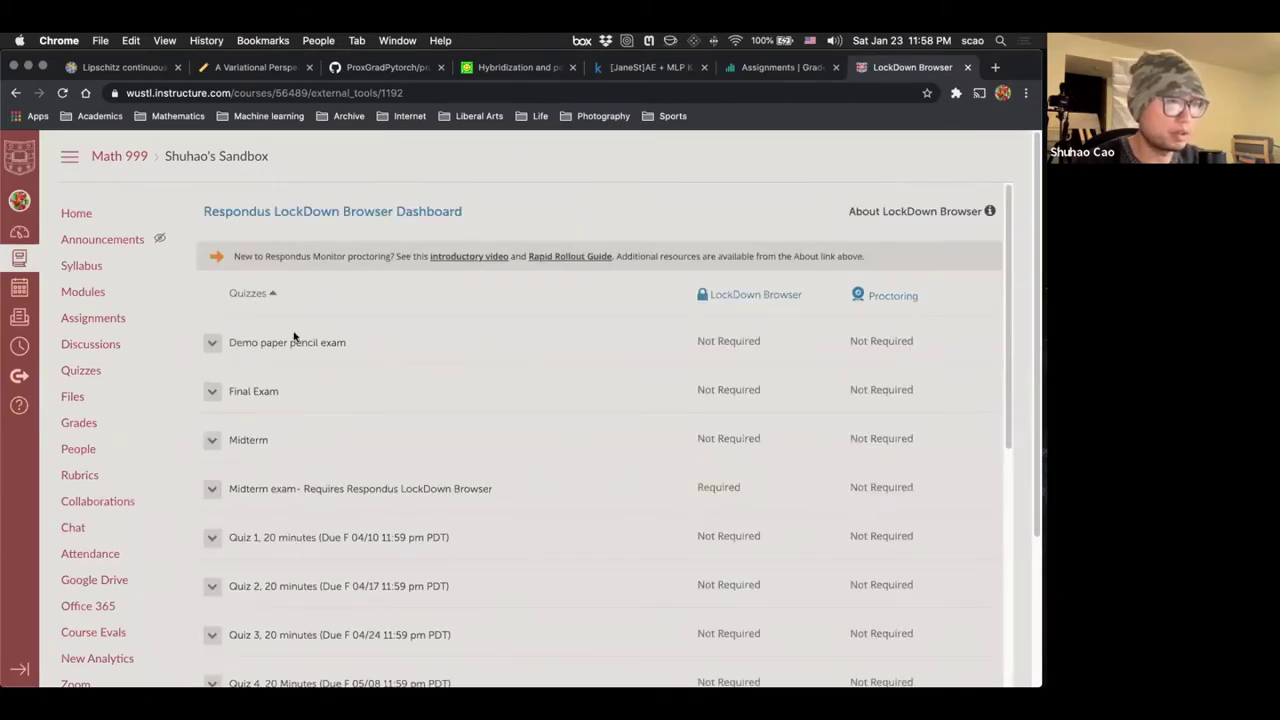
{"action": "left_click", "coordinate": [207, 355]}
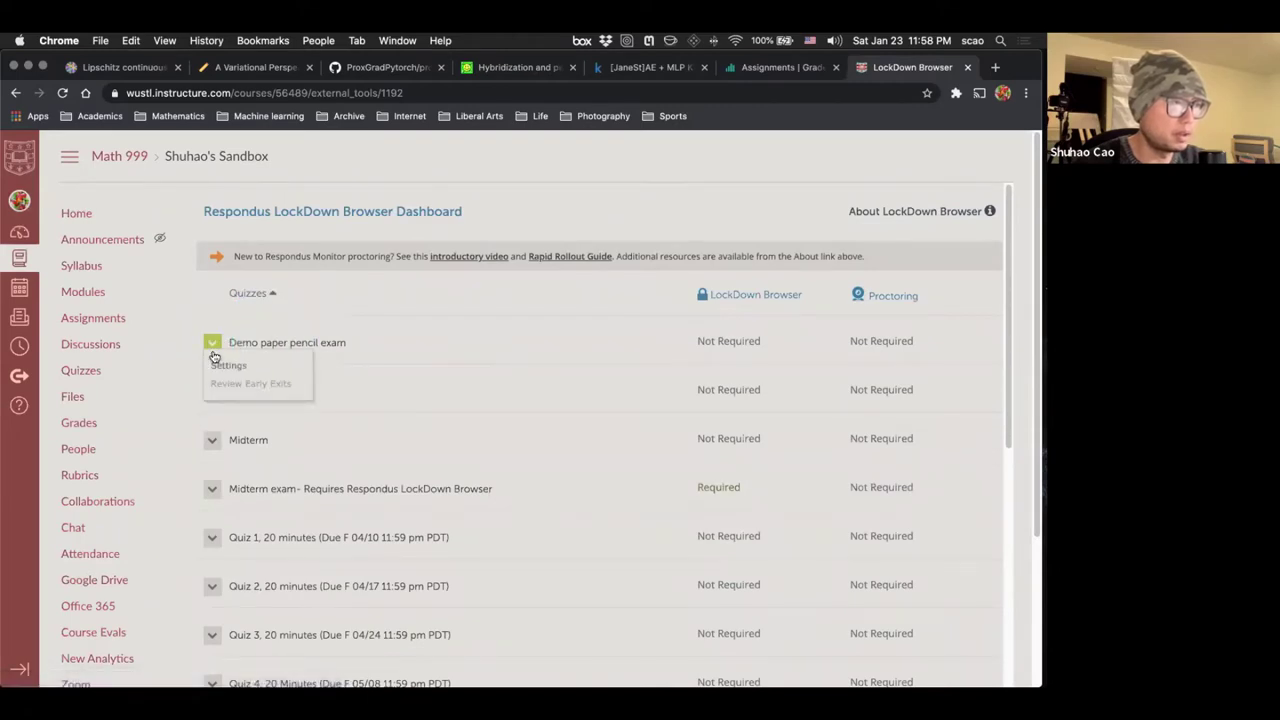
{"action": "left_click", "coordinate": [226, 365]}
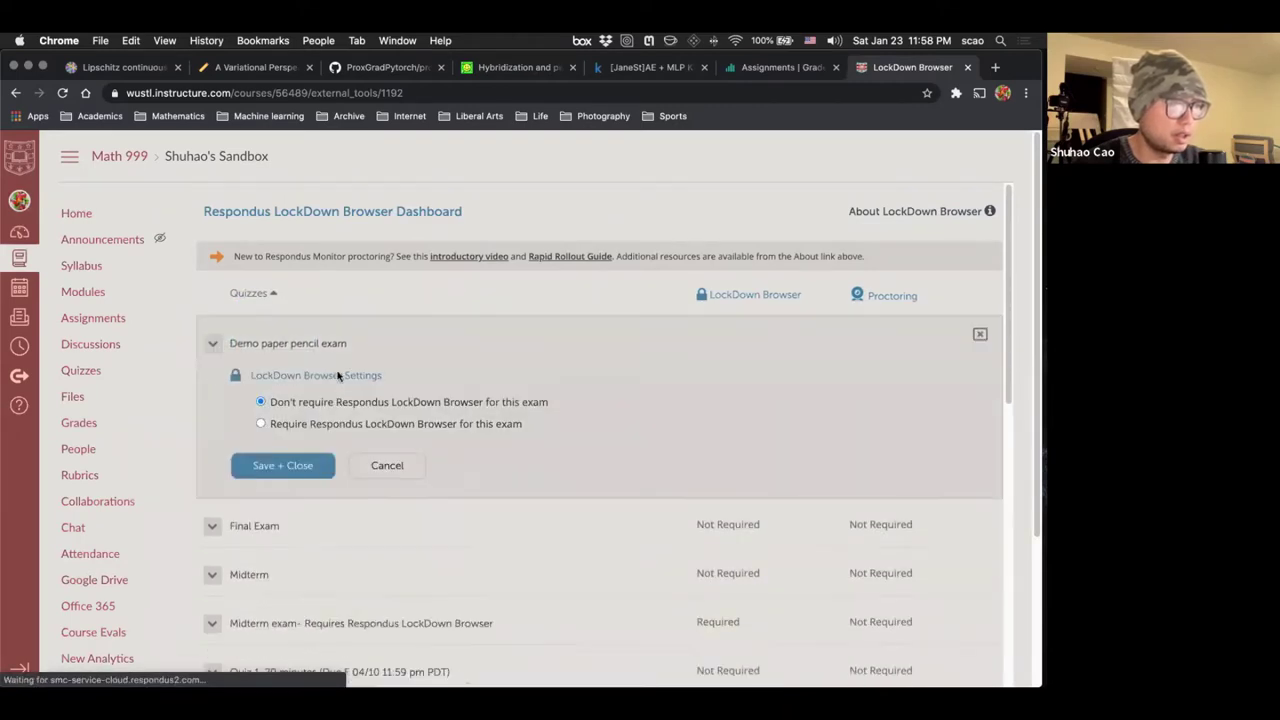
{"action": "left_click", "coordinate": [260, 424]}
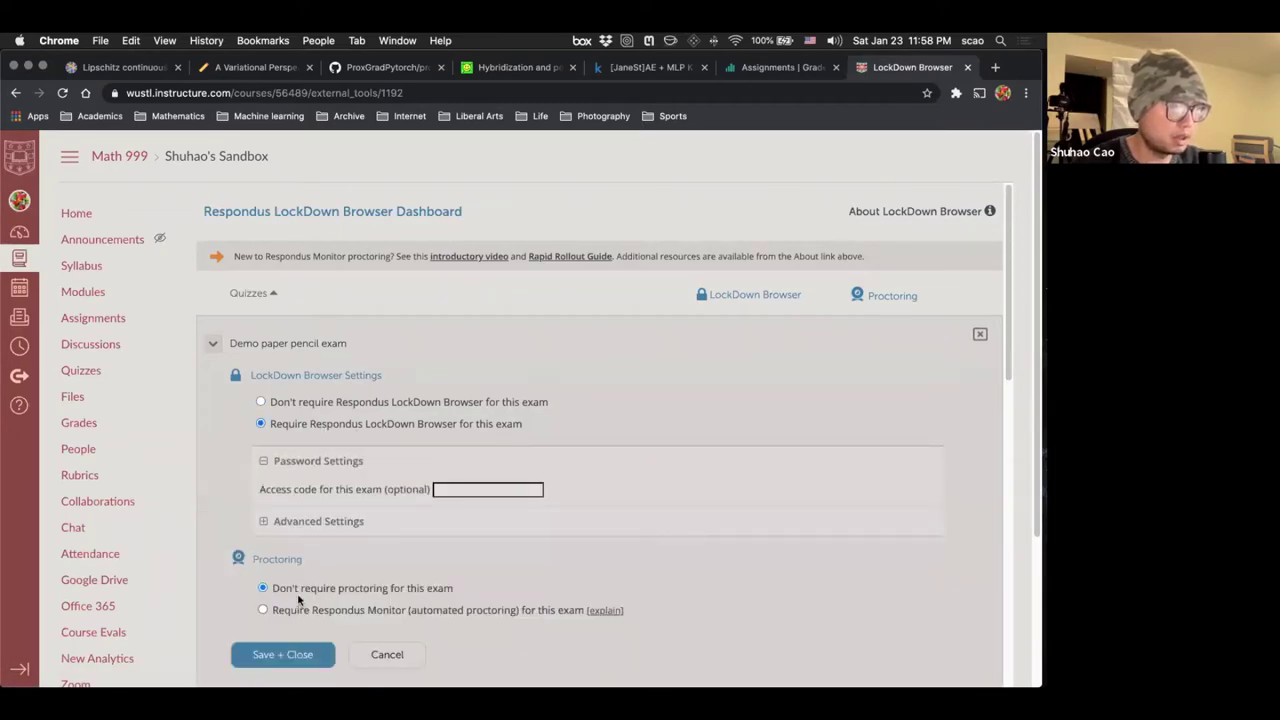
{"action": "left_click", "coordinate": [294, 594]}
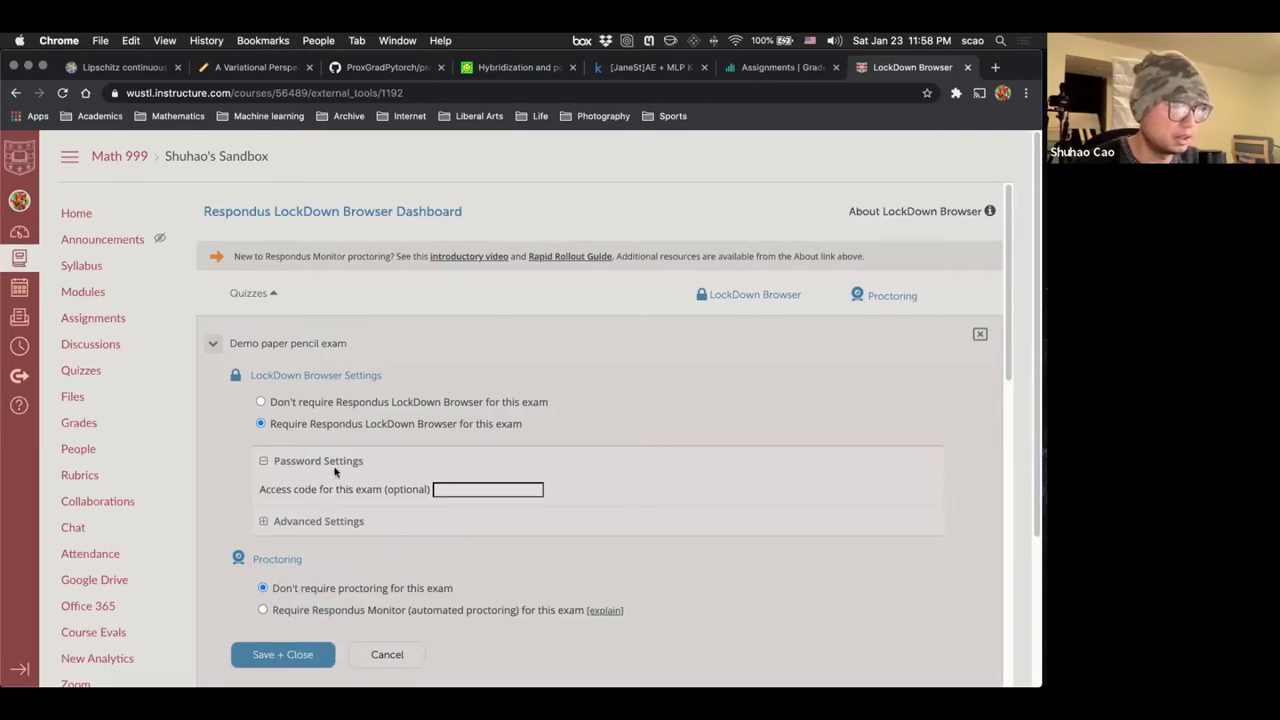
Step: Under Advanced Settings, allow external web domains and paste the wustl and Box domain list
{"action": "scroll", "coordinate": [333, 470], "scroll_direction": "down", "scroll_amount": 2}
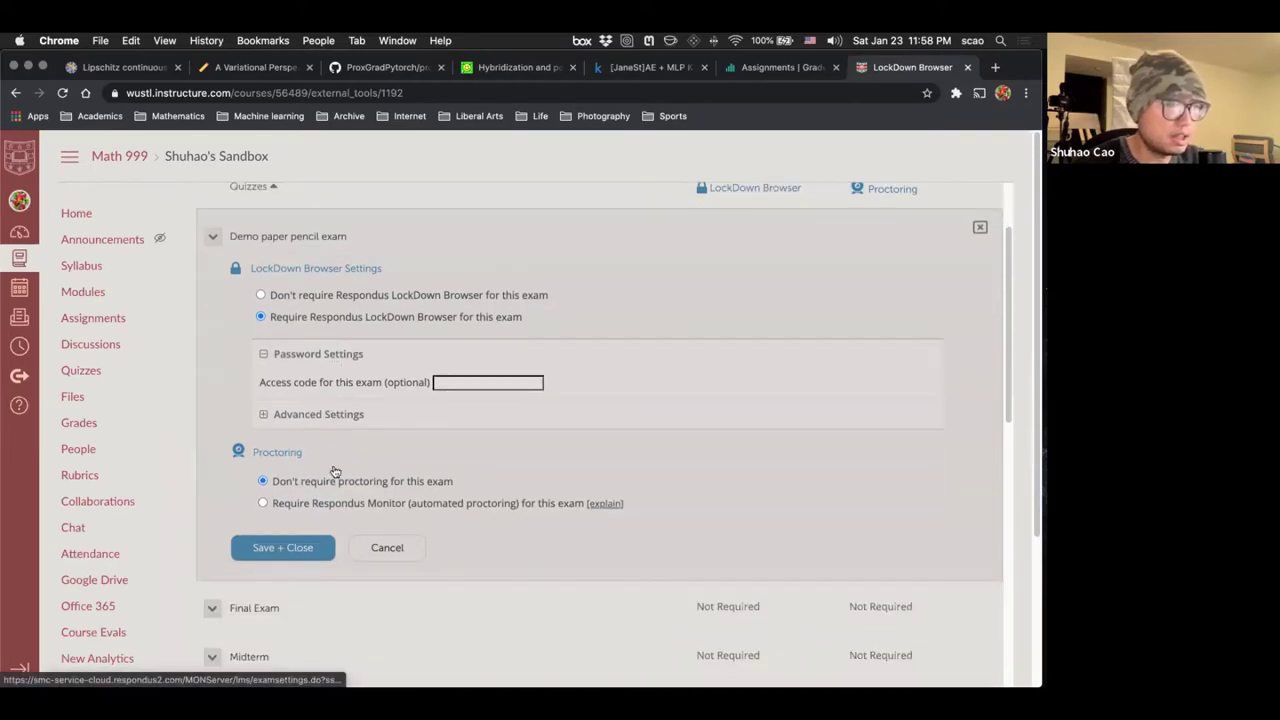
{"action": "left_click", "coordinate": [319, 416]}
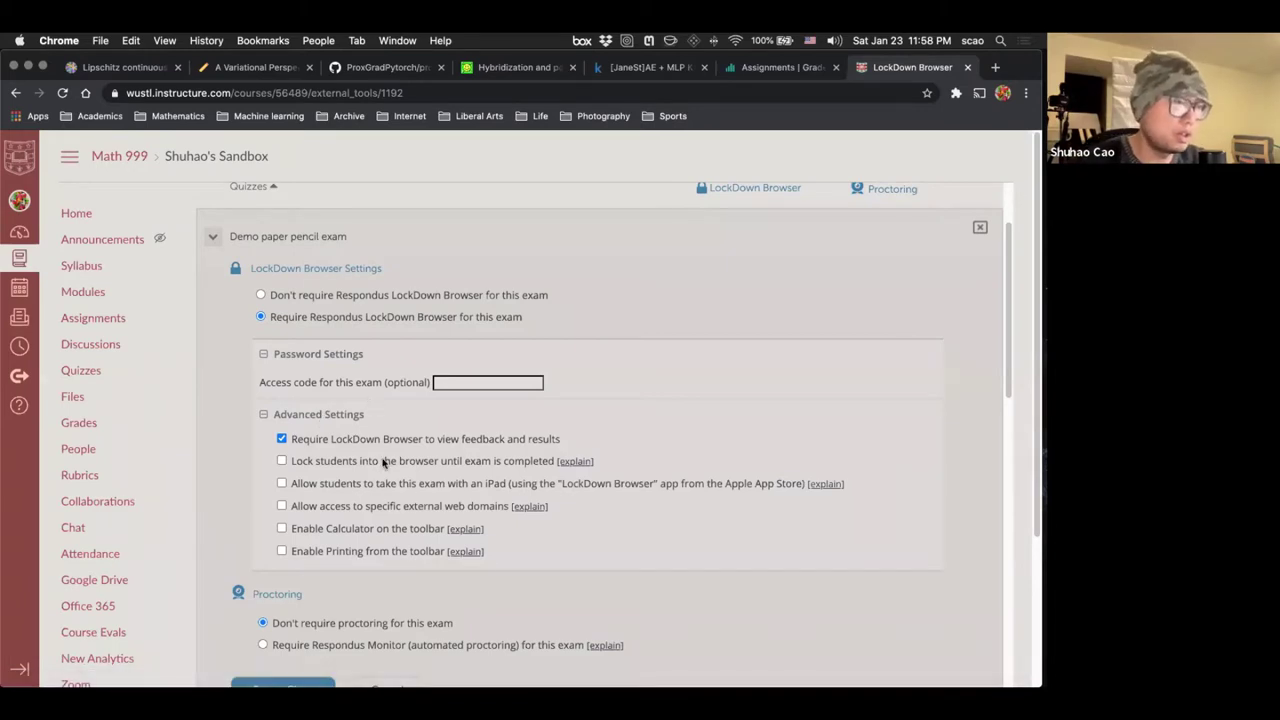
{"action": "scroll", "coordinate": [385, 462], "scroll_direction": "down", "scroll_amount": 1}
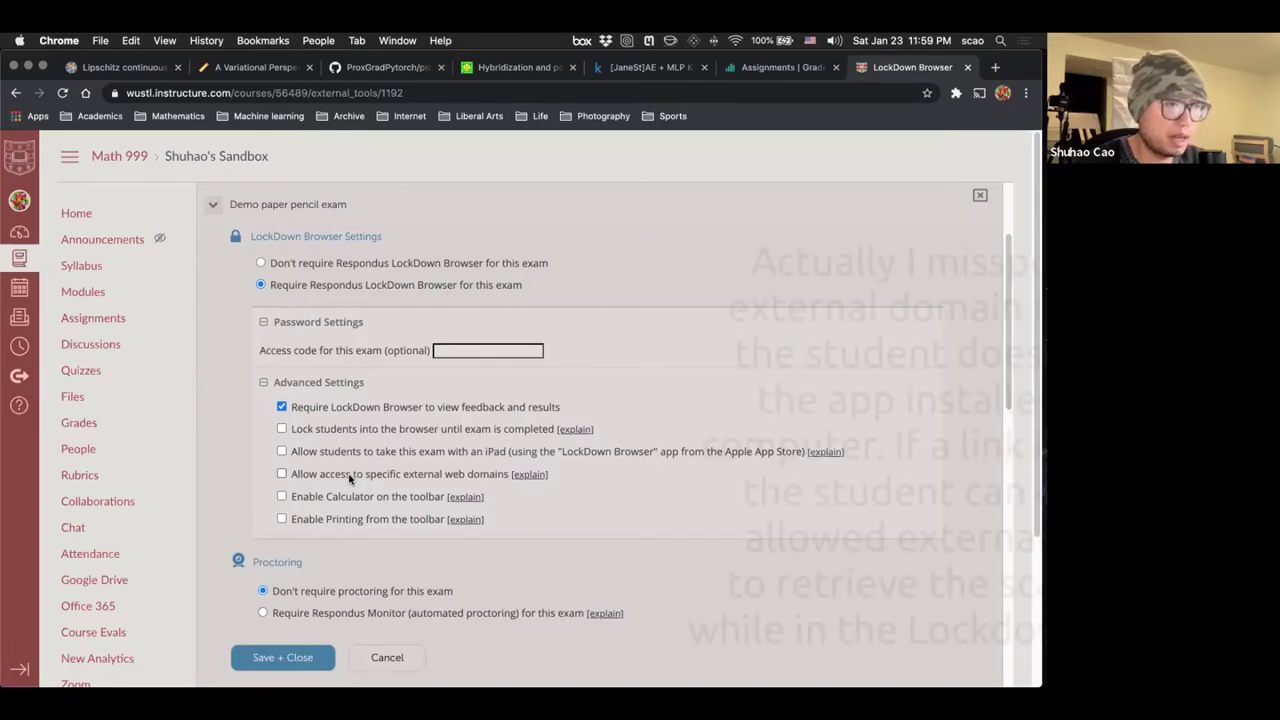
{"action": "left_click", "coordinate": [349, 476]}
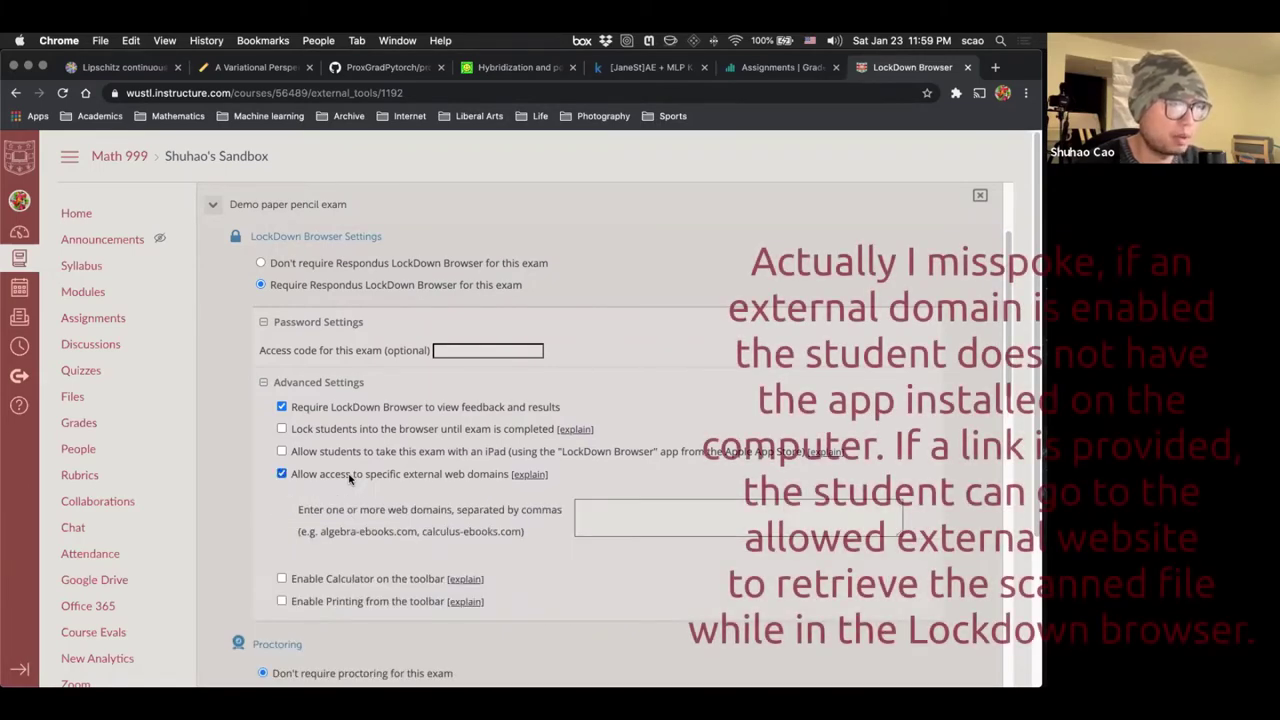
{"action": "scroll", "coordinate": [349, 479], "scroll_direction": "down", "scroll_amount": 1}
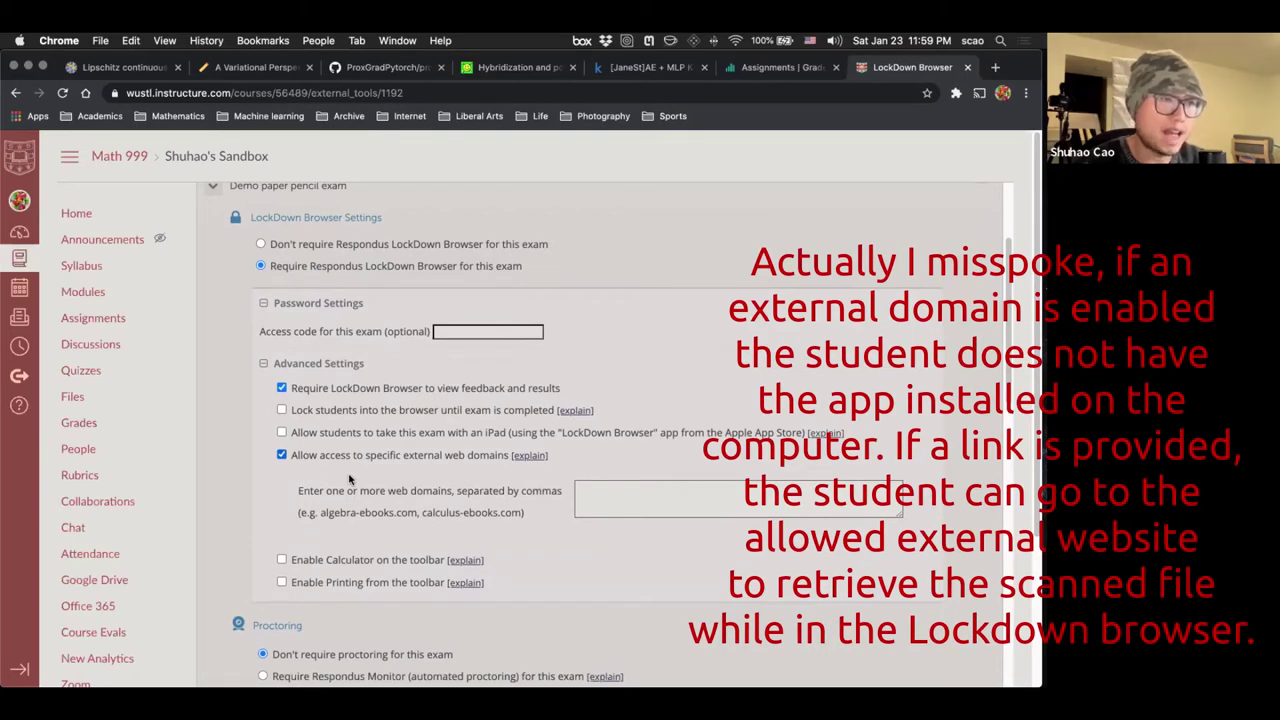
{"action": "left_click", "coordinate": [605, 496]}
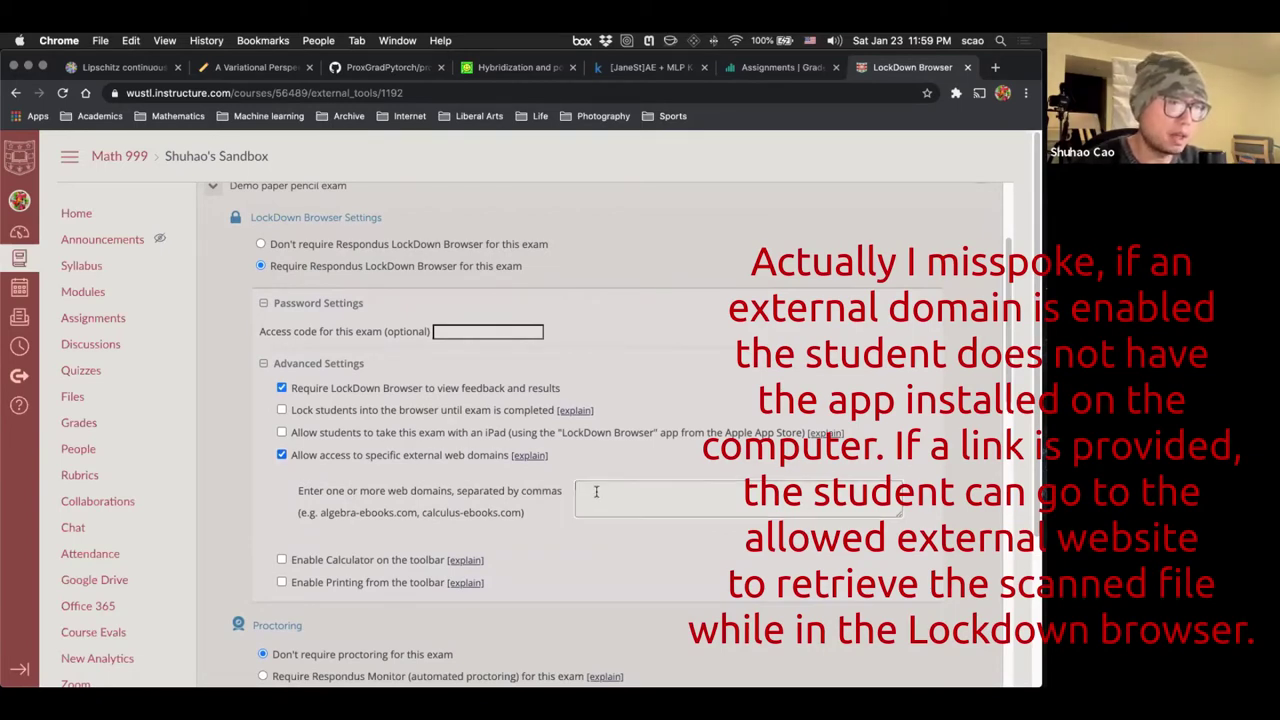
{"action": "type", "text": "wustl.instructure.com, wustl.app.box.com, wustl.account.box.com, login.wustl.edu, connect.wustl.edu, sso.services.box.net"}
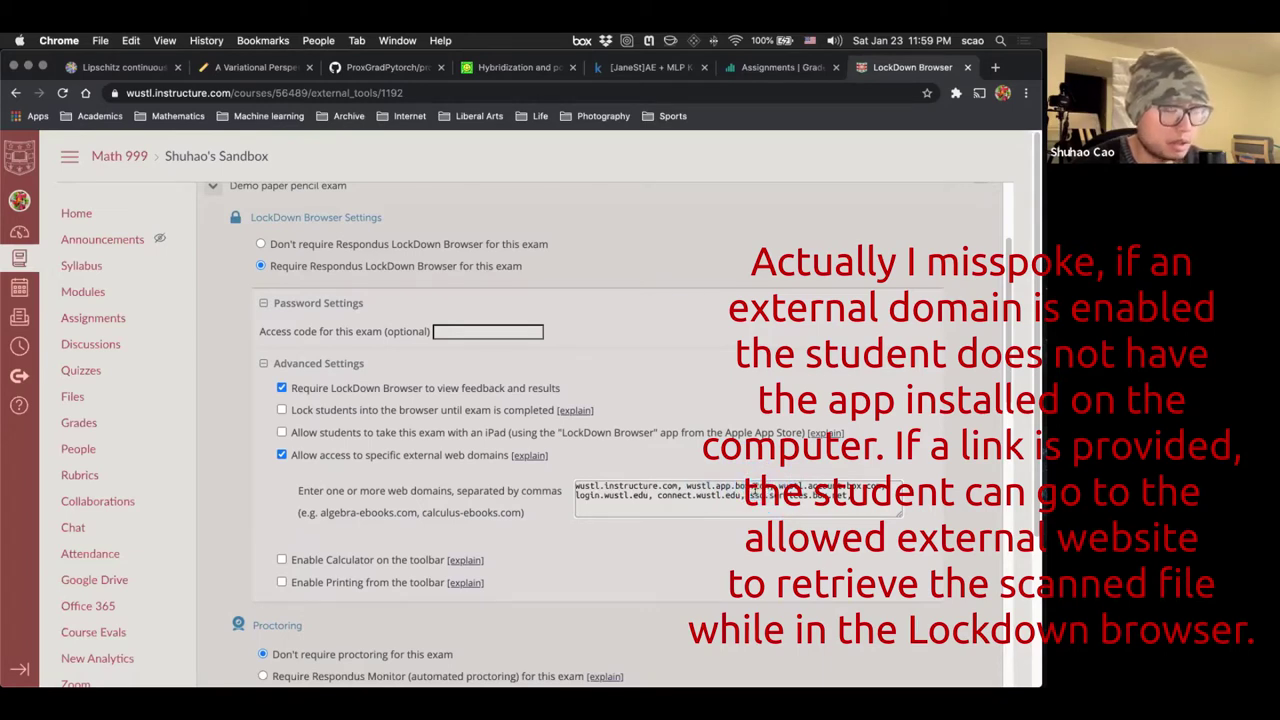
Step: Add comma separators between the allowed domains and save the LockDown settings
{"action": "key", "text": "super+a"}
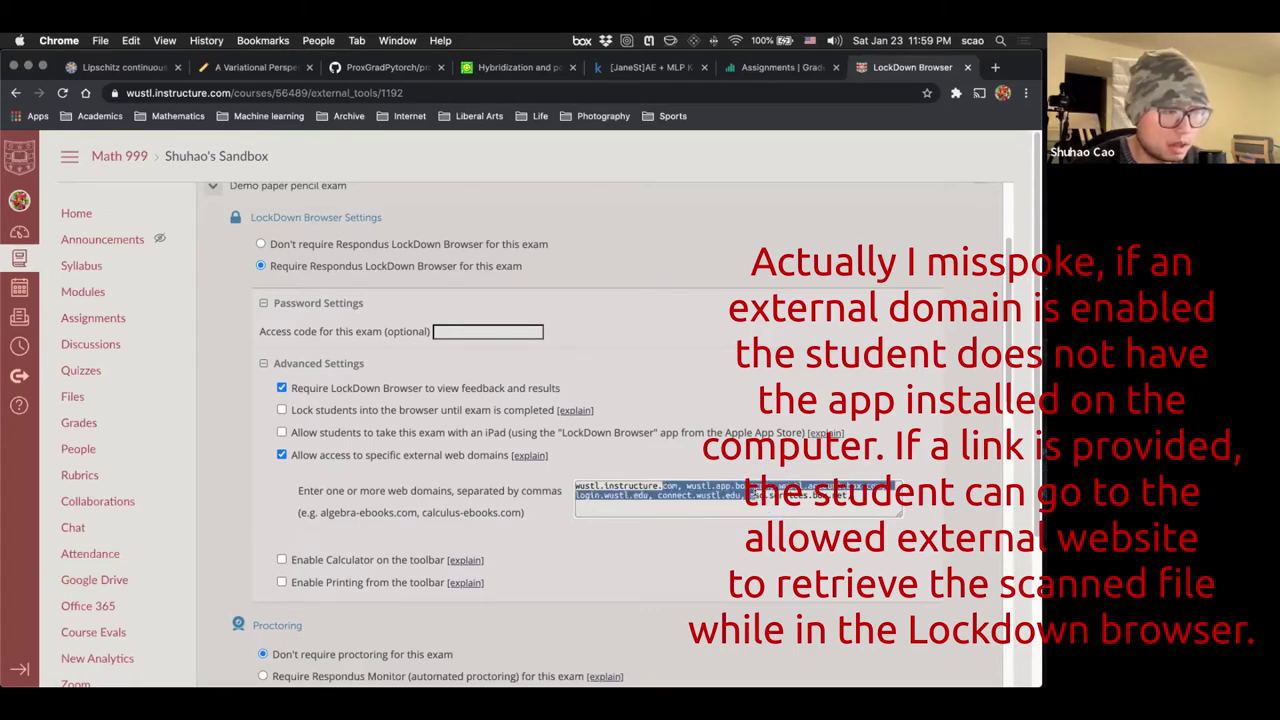
{"action": "left_click", "coordinate": [871, 505]}
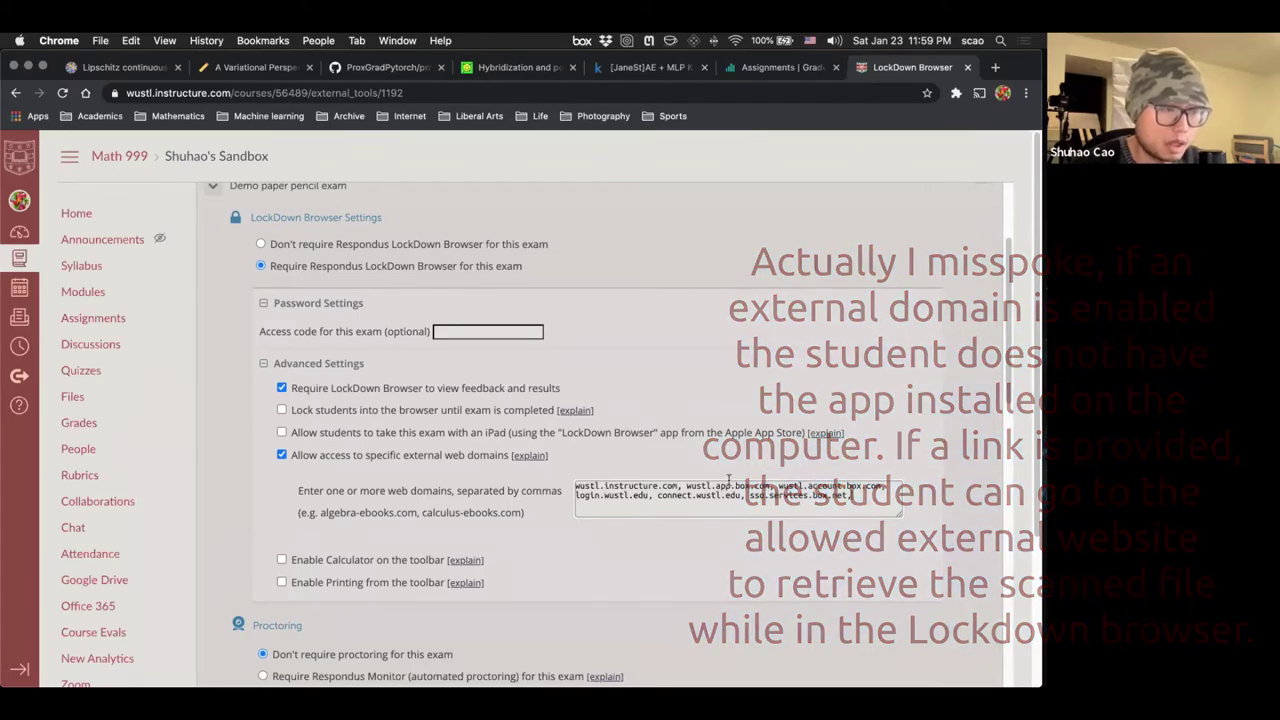
{"action": "left_click_drag", "start_coordinate": [748, 488], "coordinate": [827, 488]}
{"action": "type", "text": ","}
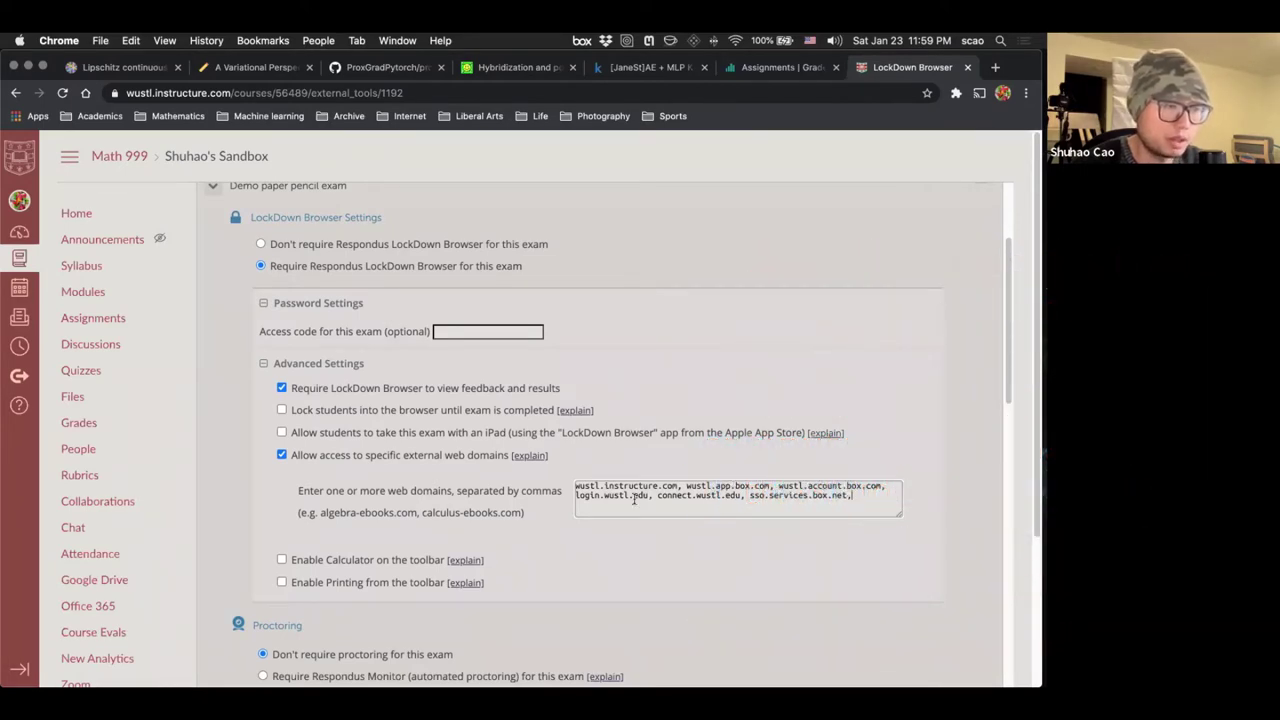
{"action": "left_click", "coordinate": [628, 486]}
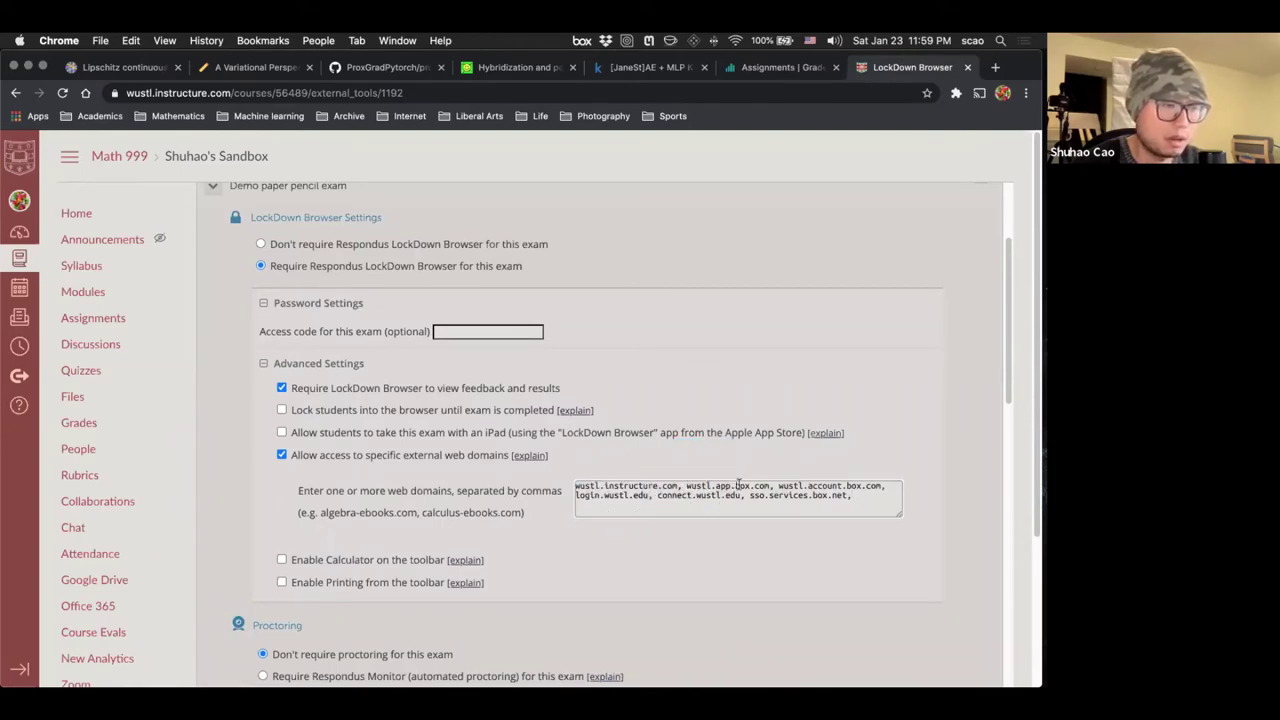
{"action": "left_click_drag", "start_coordinate": [576, 487], "coordinate": [686, 487]}
{"action": "left_click", "coordinate": [680, 490]}
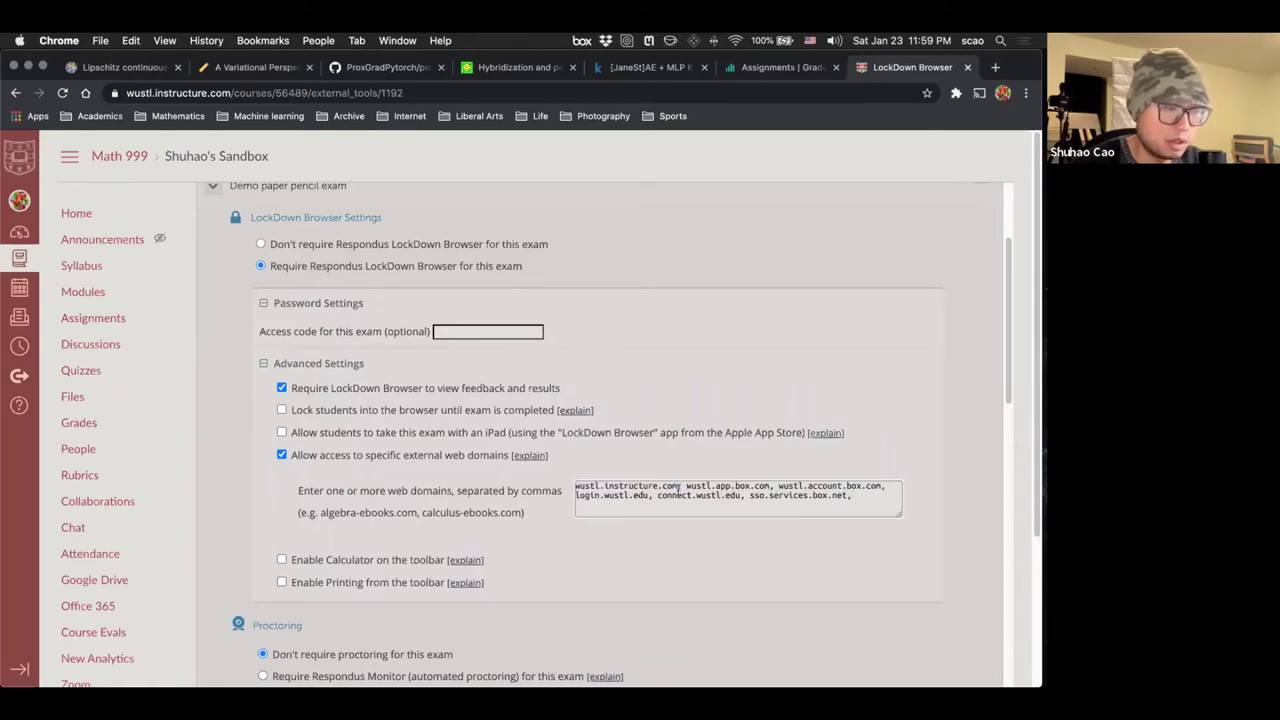
{"action": "left_click", "coordinate": [676, 488]}
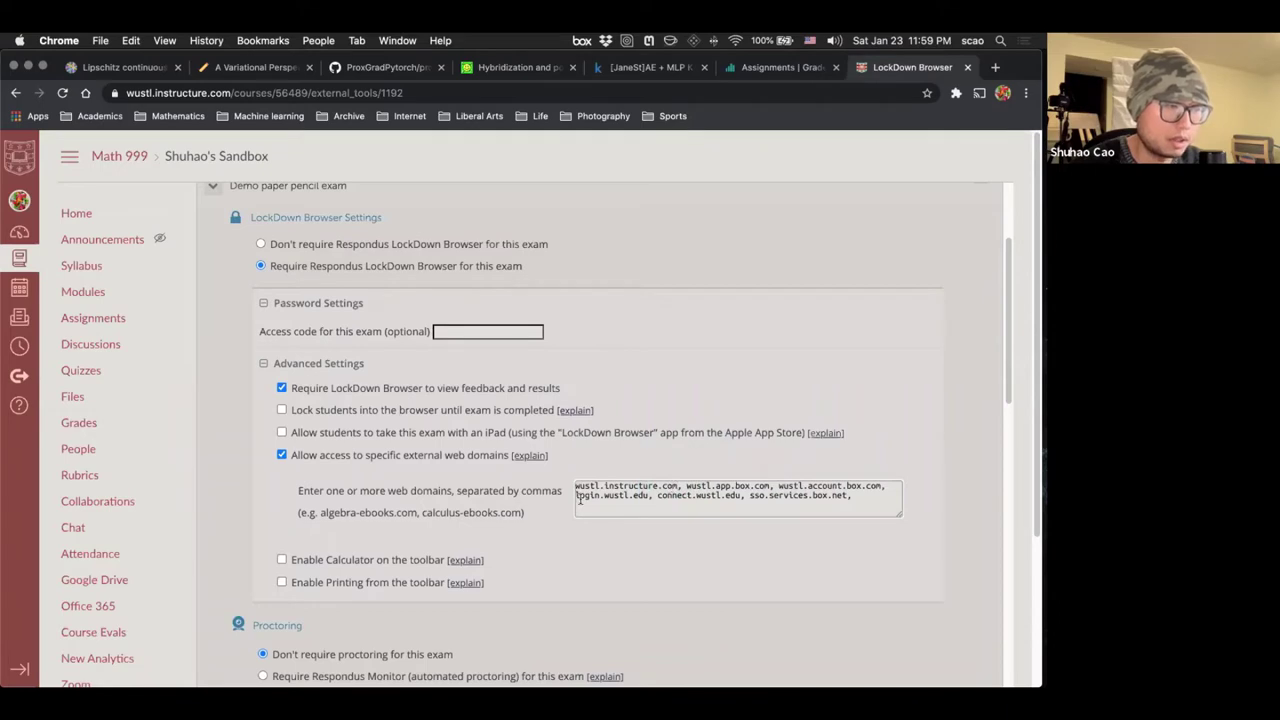
{"action": "left_click", "coordinate": [652, 496]}
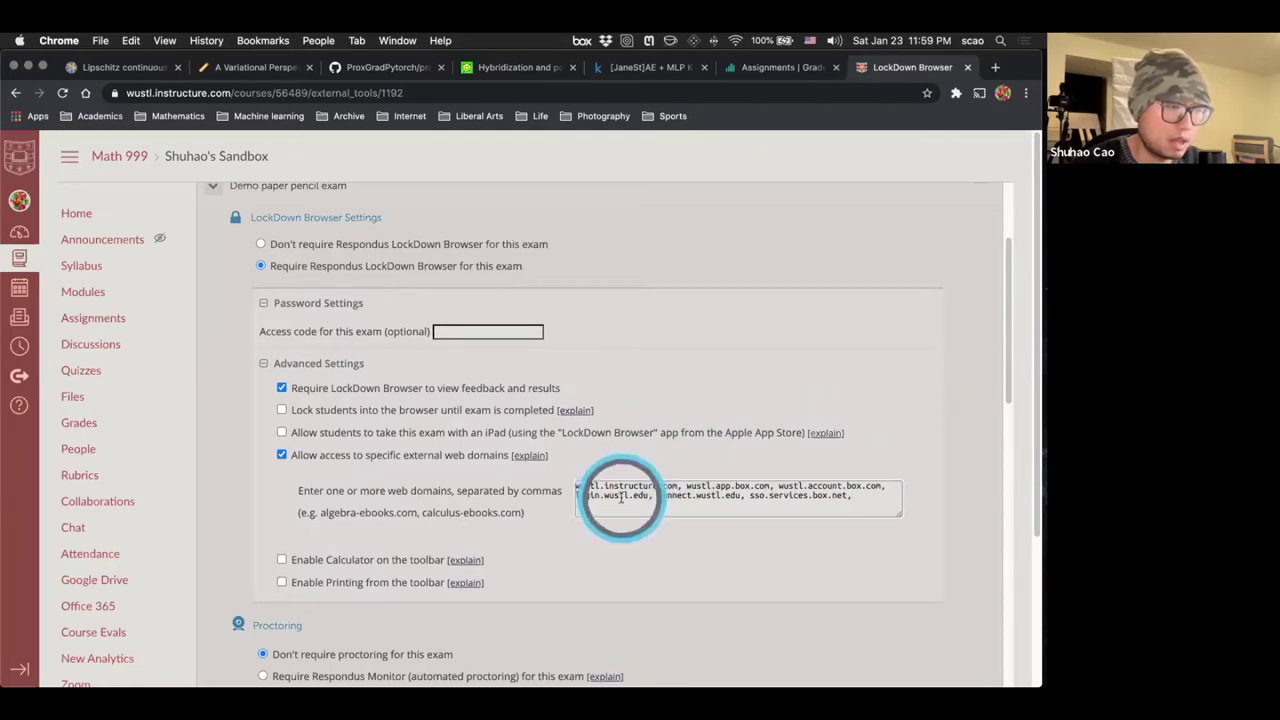
{"action": "type", "text": ","}
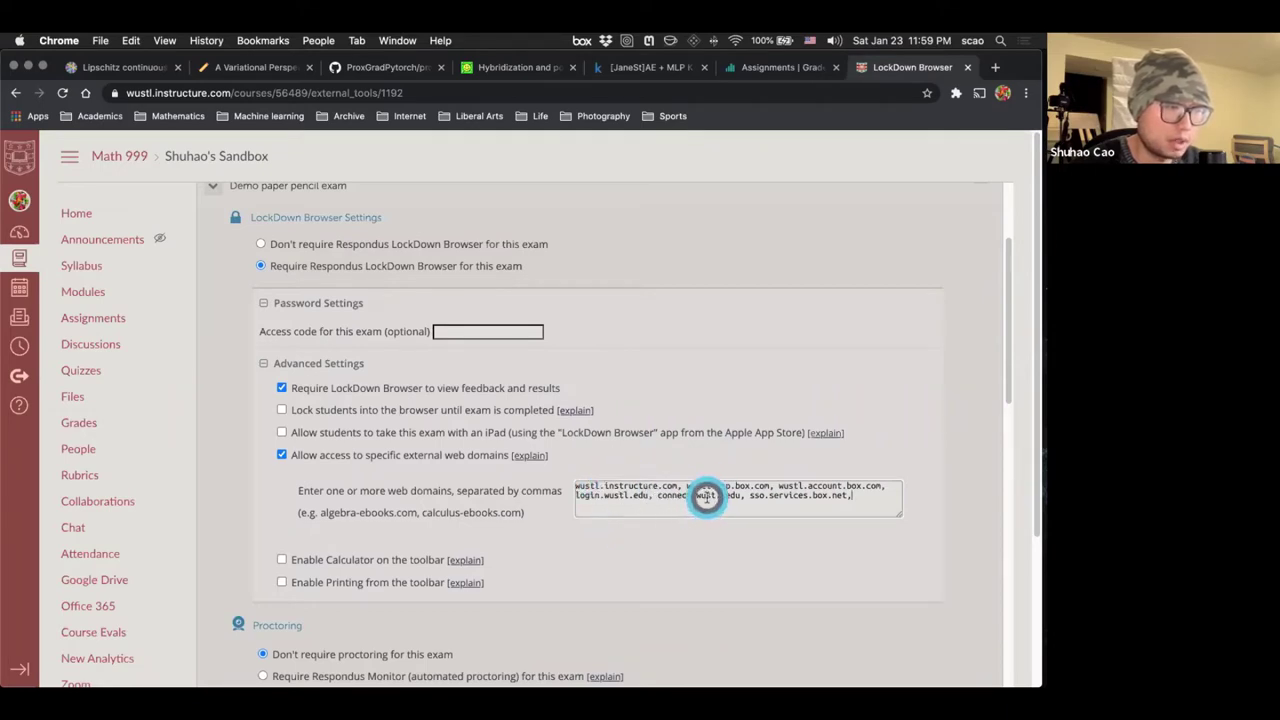
{"action": "left_click", "coordinate": [768, 487]}
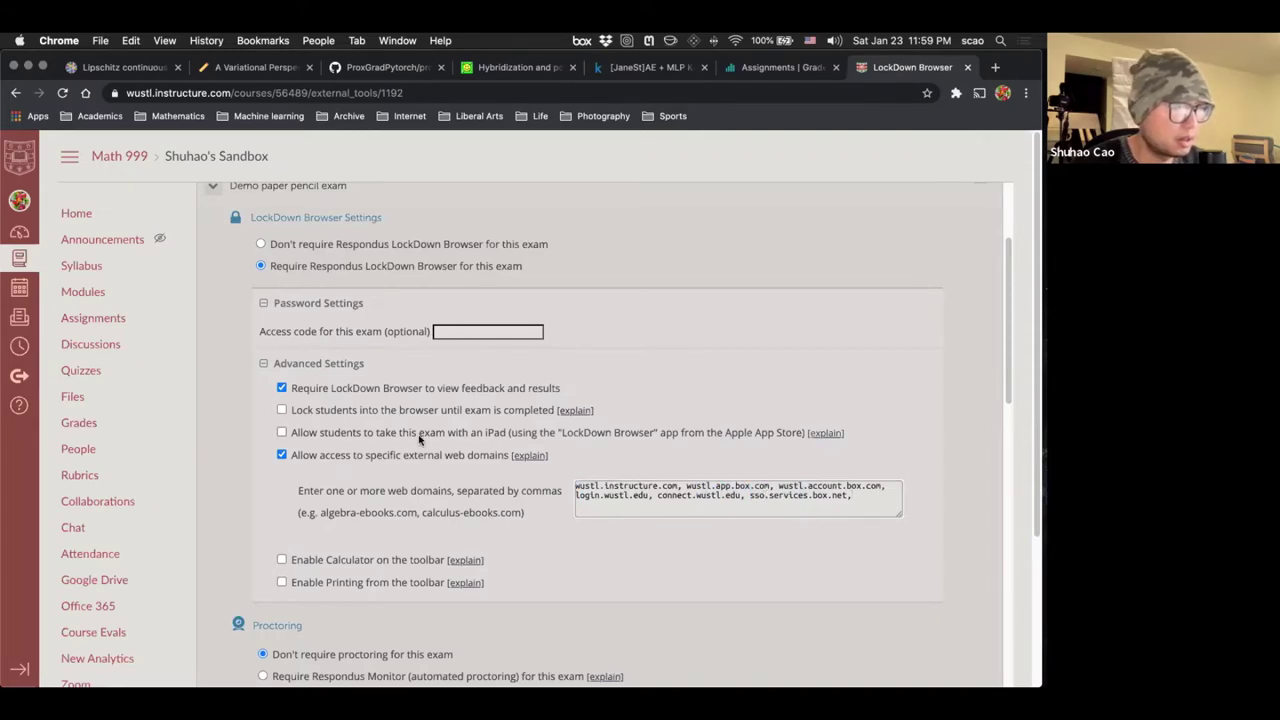
{"action": "scroll", "coordinate": [420, 438], "scroll_direction": "down", "scroll_amount": 3}
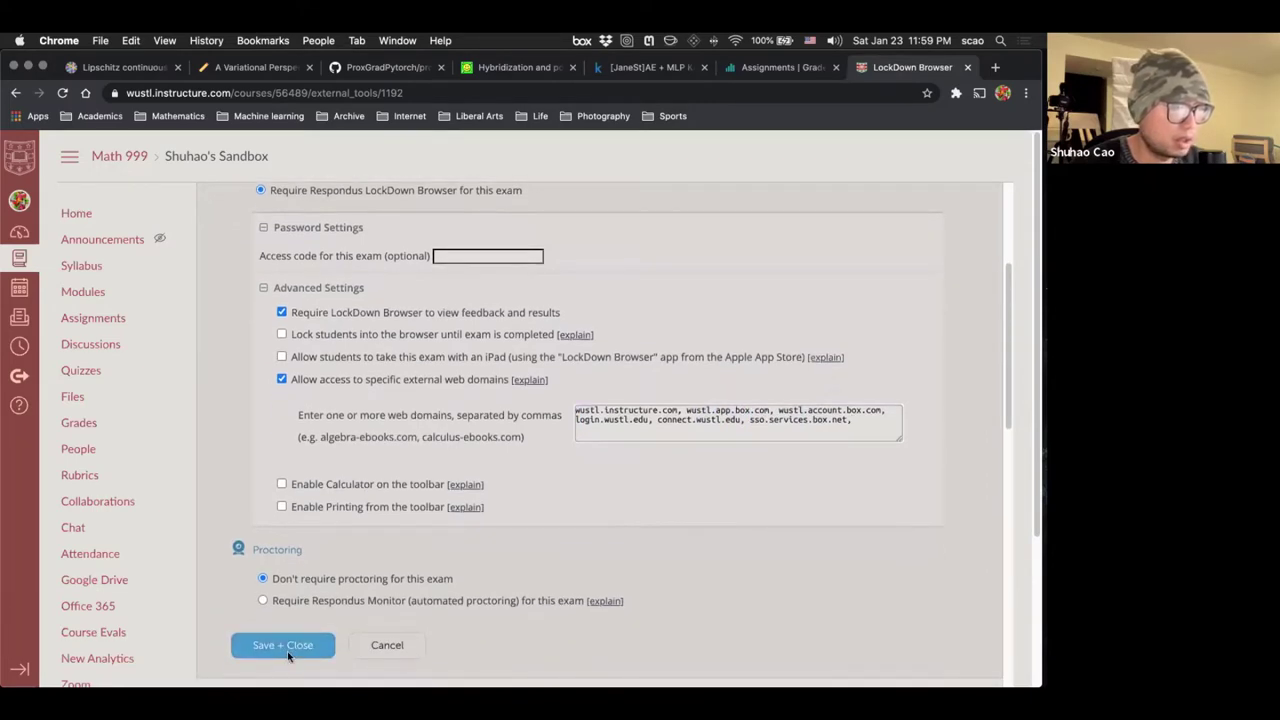
{"action": "left_click", "coordinate": [292, 647]}
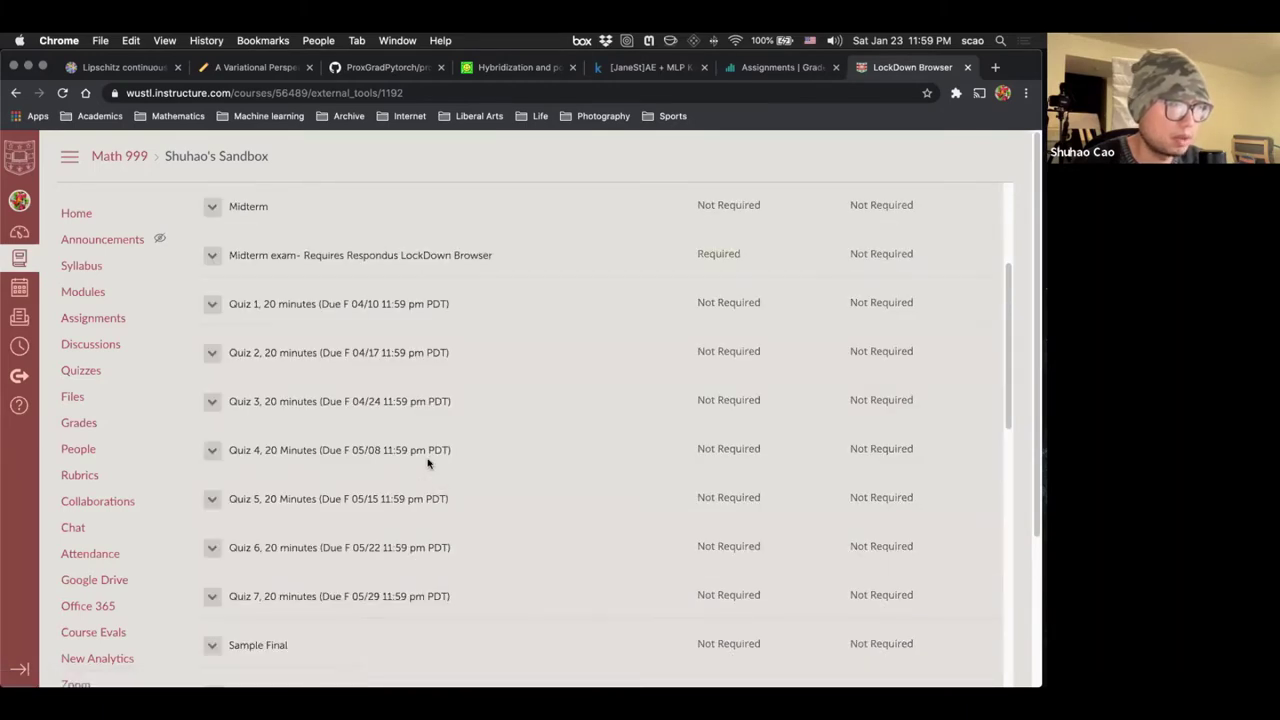
Step: Recheck Demo paper pencil exam in Canvas, then switch to the Gradescope assignments tab
{"action": "left_click", "coordinate": [106, 376]}
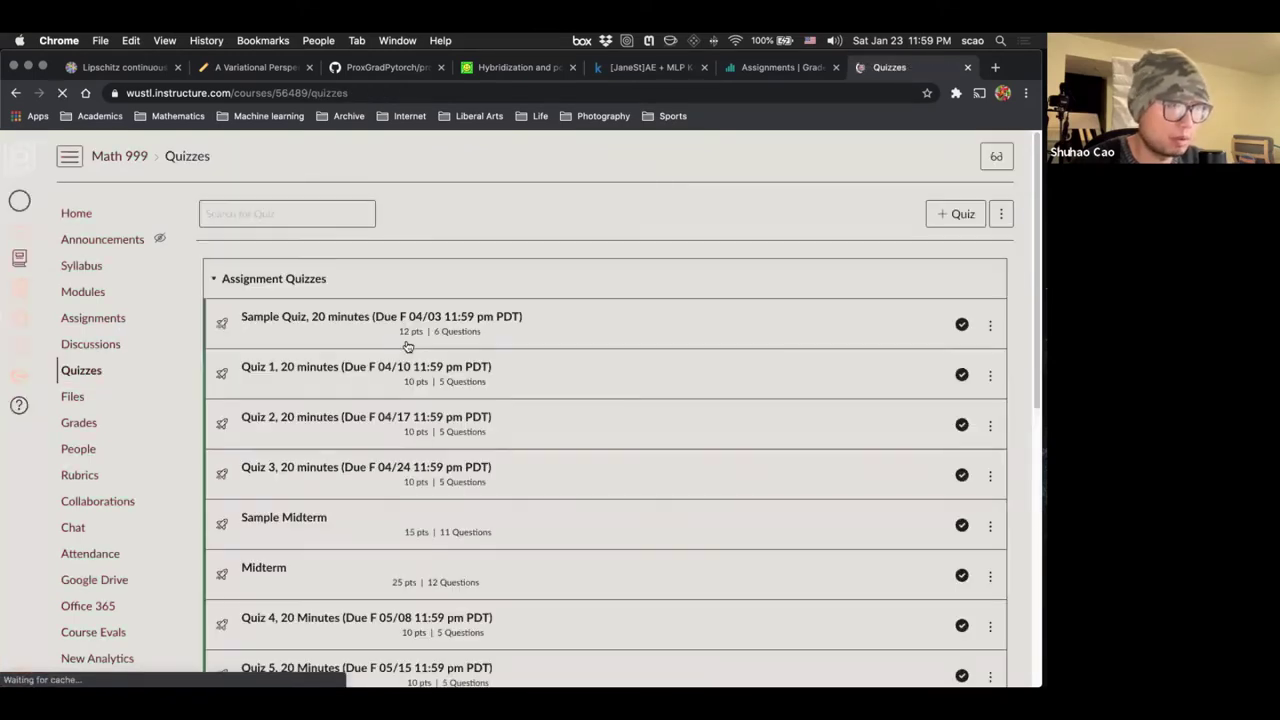
{"action": "scroll", "coordinate": [450, 477], "scroll_direction": "down", "scroll_amount": 10}
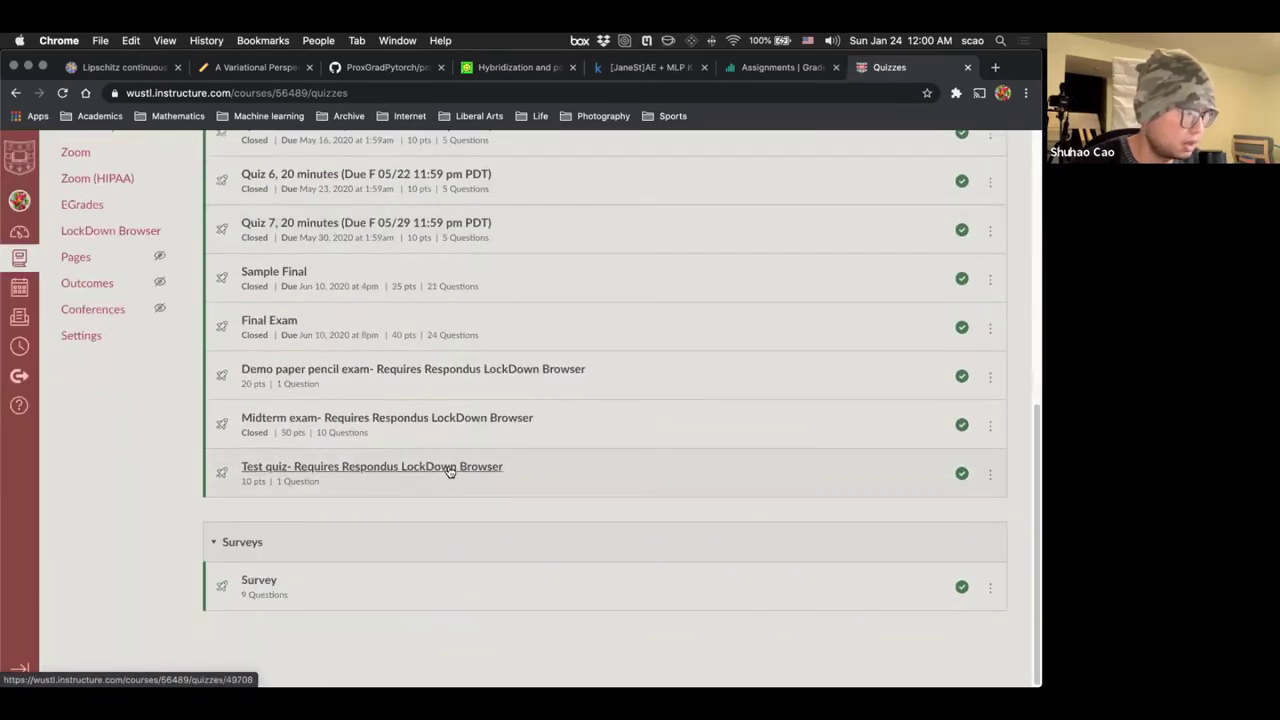
{"action": "left_click", "coordinate": [320, 372]}
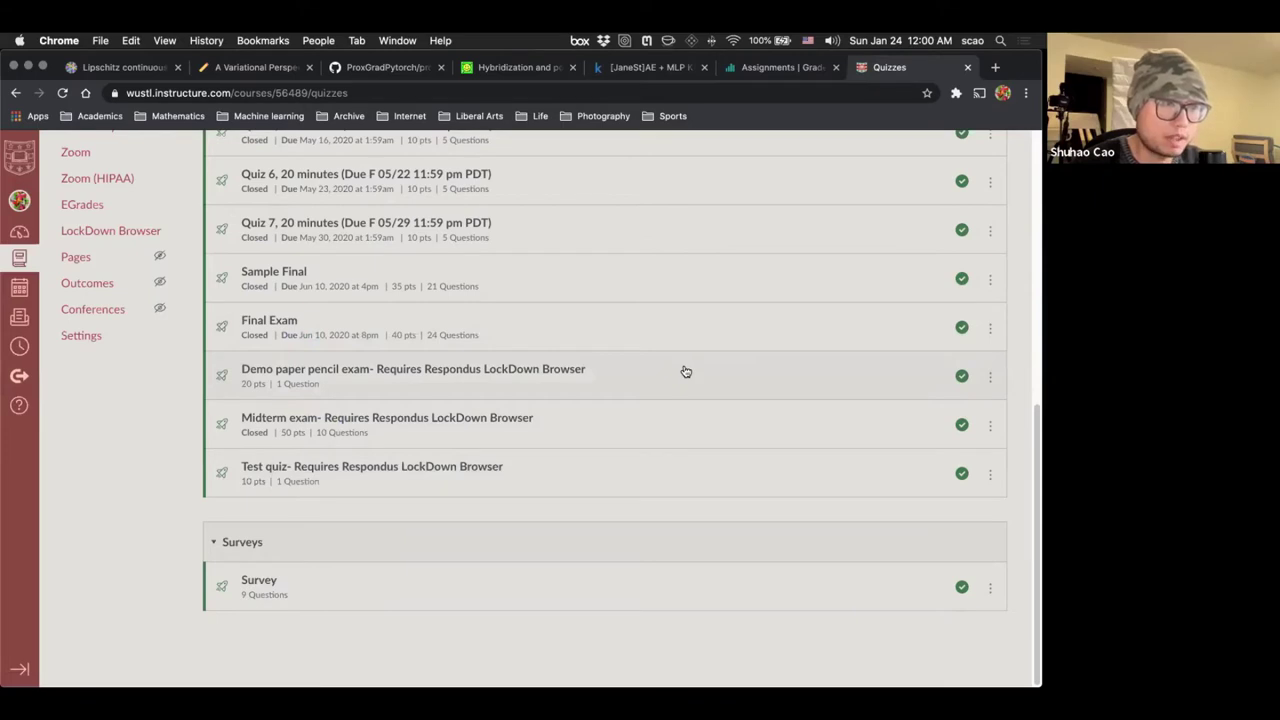
{"action": "scroll", "coordinate": [686, 372], "scroll_direction": "up", "scroll_amount": 1}
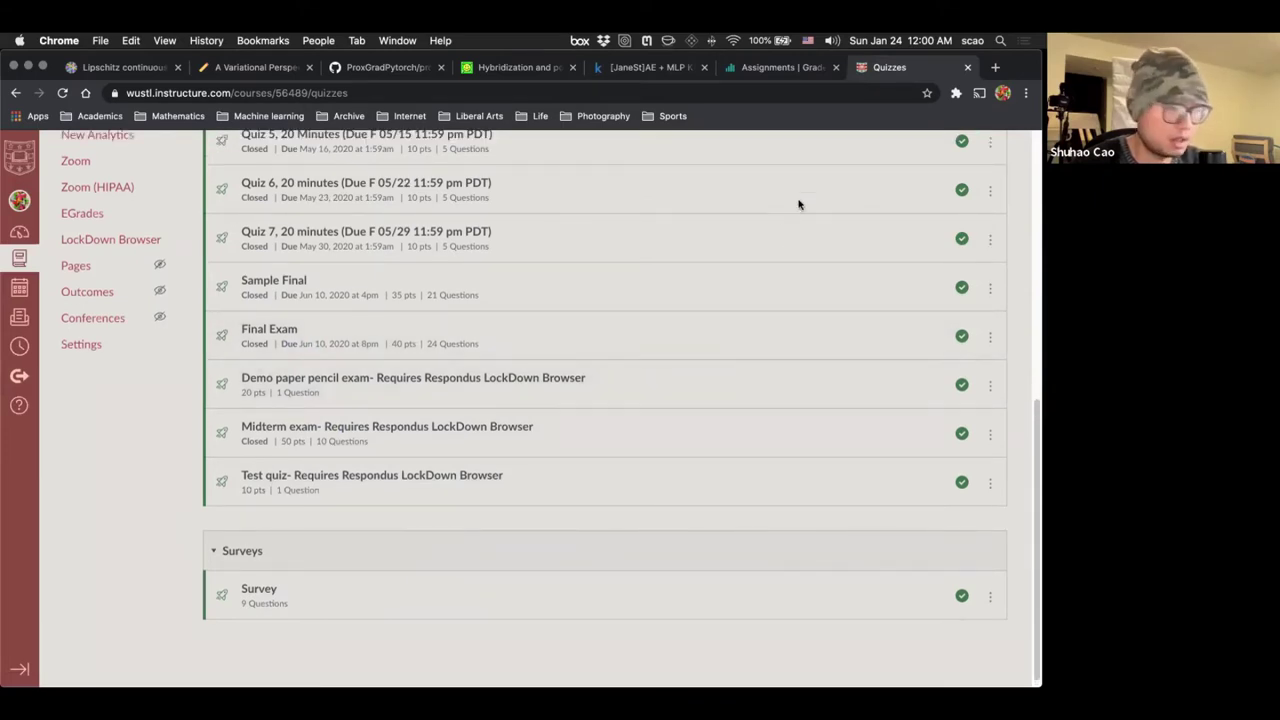
{"action": "left_click", "coordinate": [795, 68]}
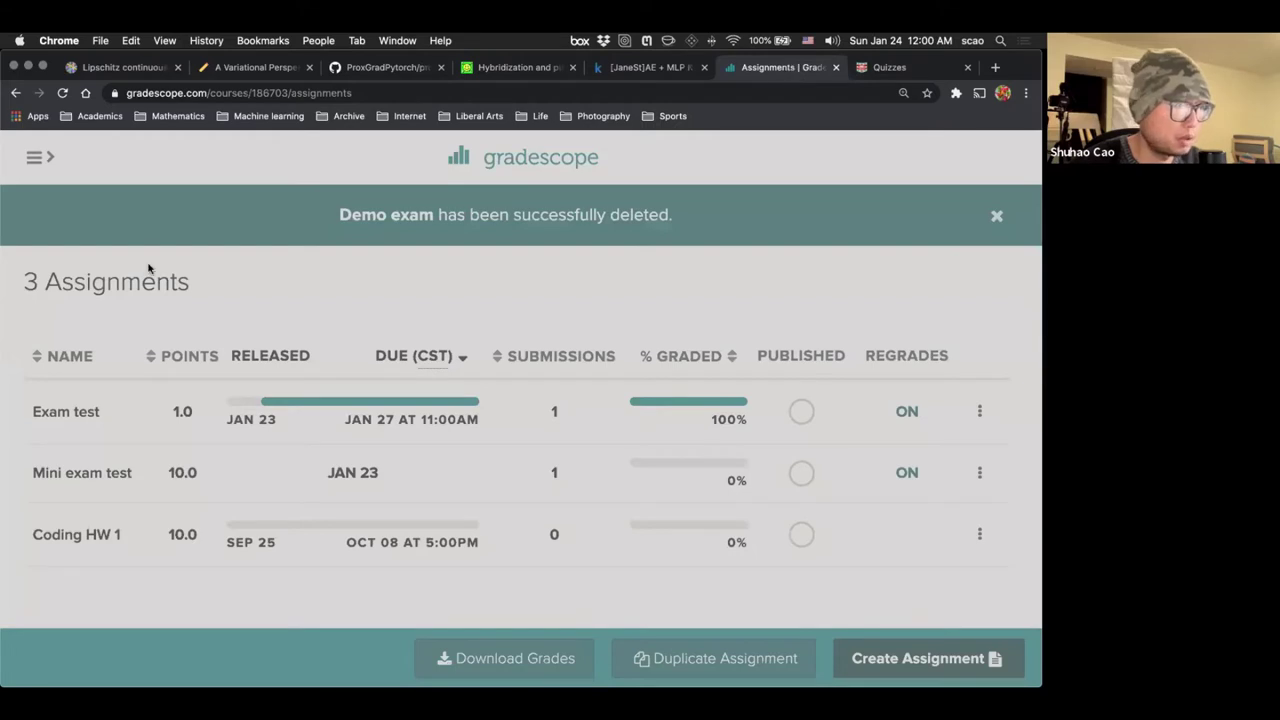
Step: Dismiss the deletion banner and open the Math 999 sandbox course from the dashboard
{"action": "left_click", "coordinate": [997, 216]}
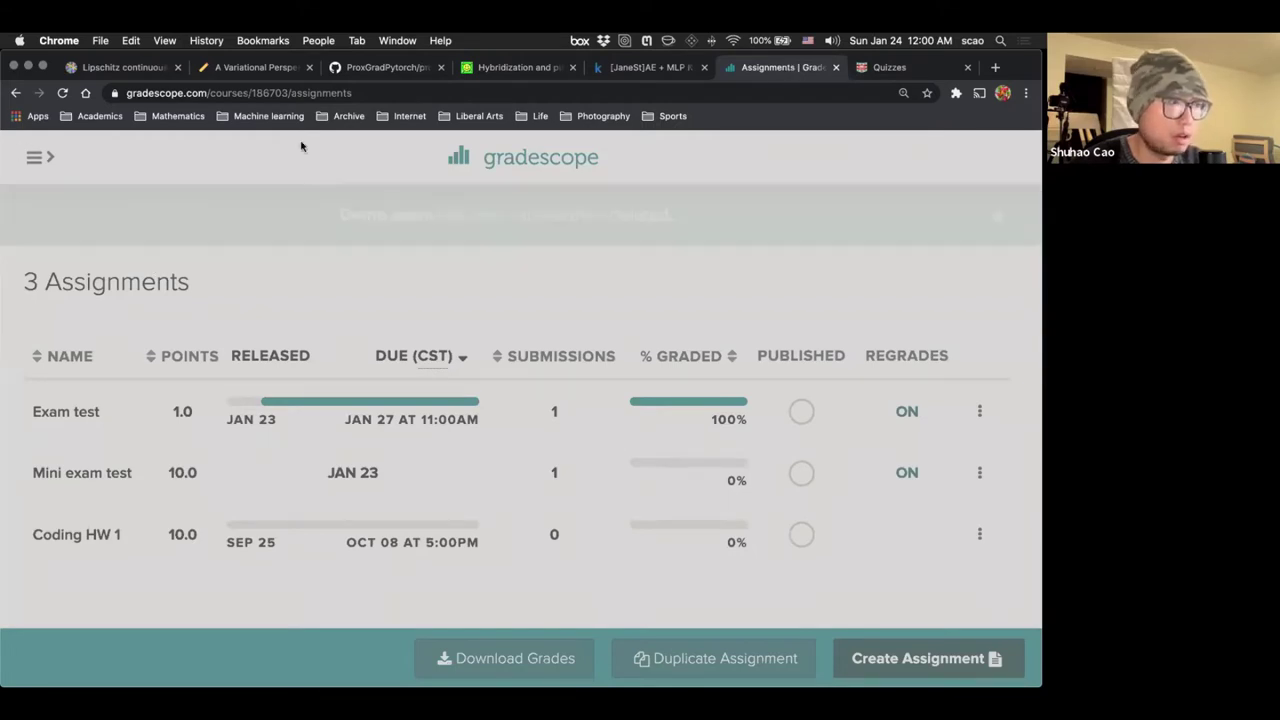
{"action": "left_click", "coordinate": [13, 160]}
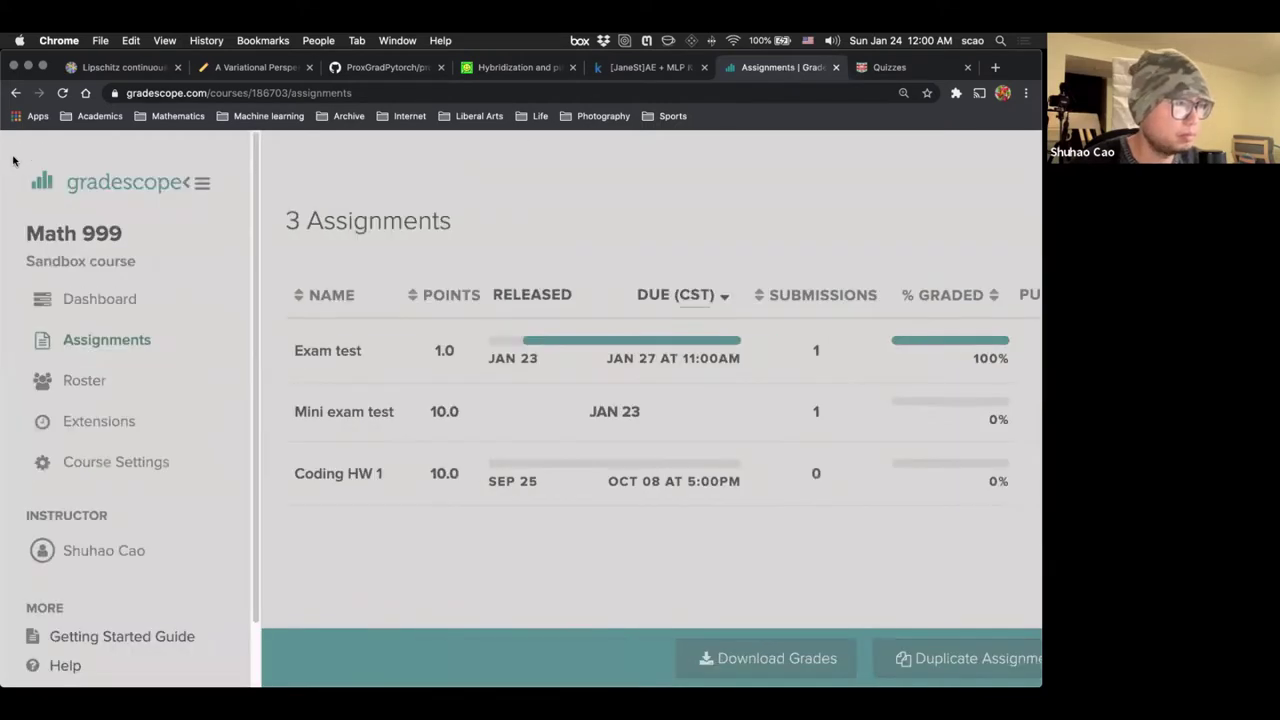
{"action": "left_click", "coordinate": [107, 340]}
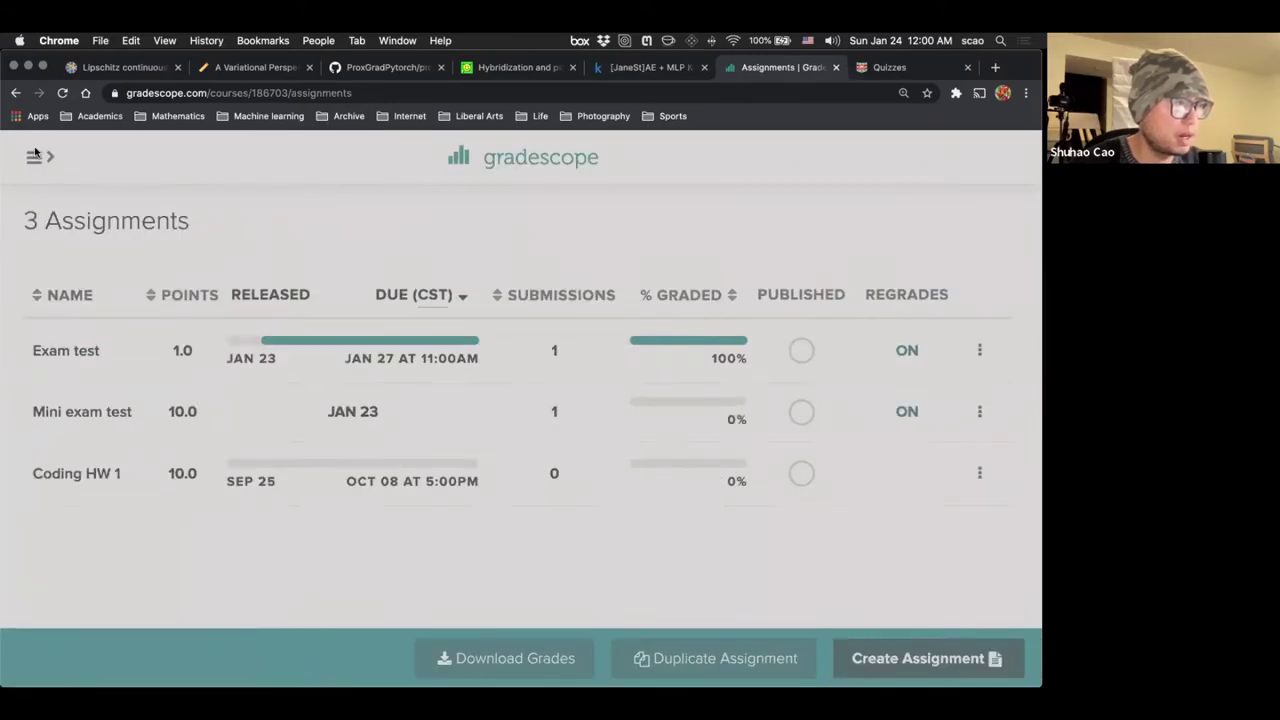
{"action": "left_click", "coordinate": [36, 154]}
{"action": "left_click", "coordinate": [95, 154]}
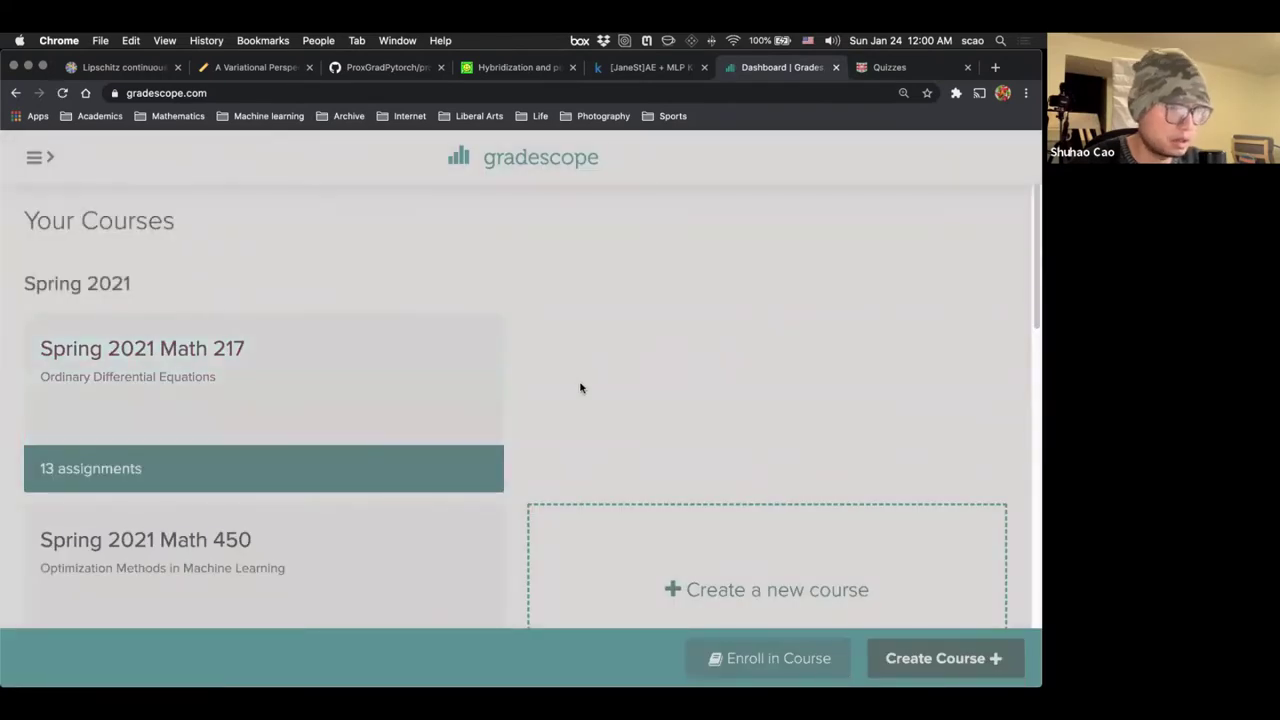
{"action": "scroll", "coordinate": [580, 387], "scroll_direction": "down", "scroll_amount": 3}
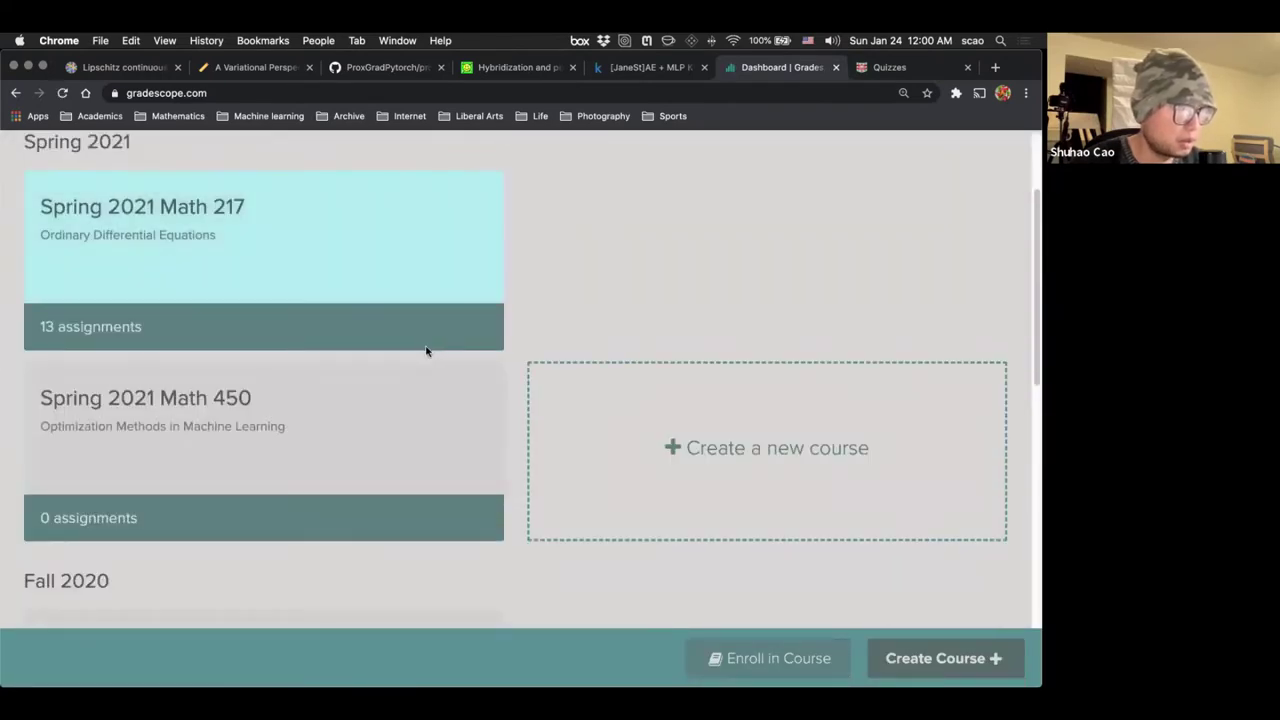
{"action": "scroll", "coordinate": [274, 443], "scroll_direction": "down", "scroll_amount": 2}
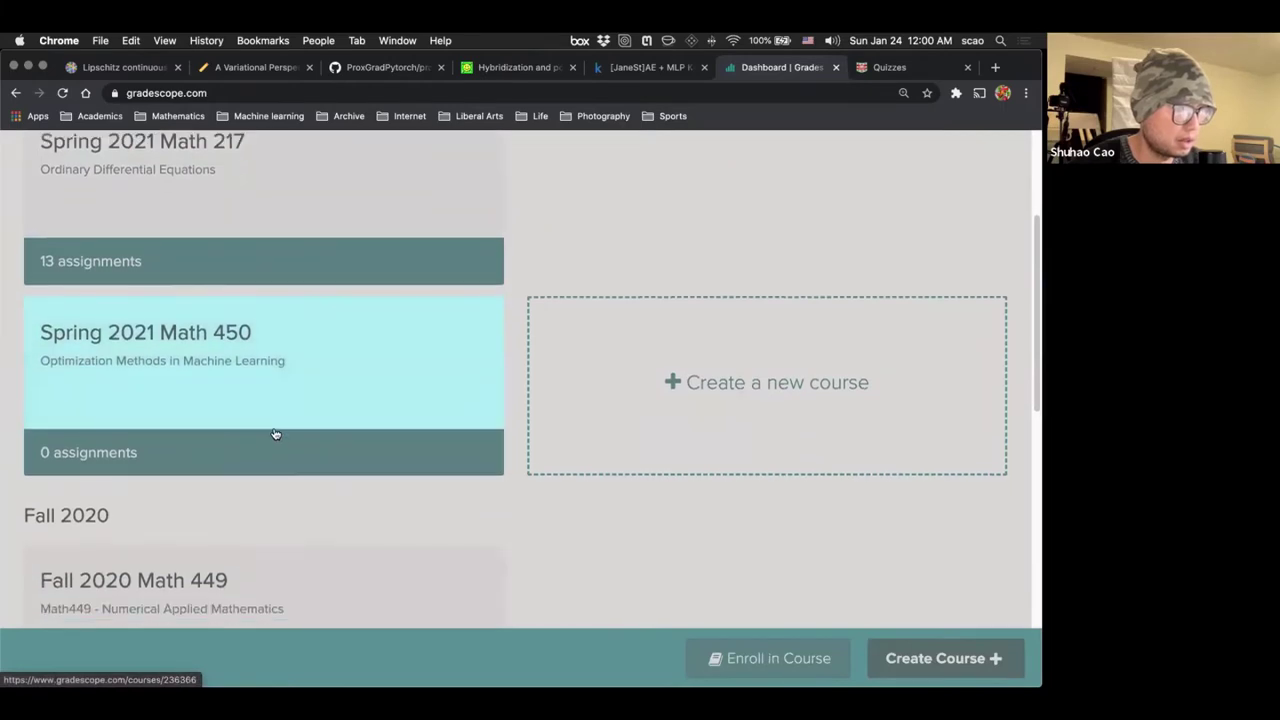
{"action": "scroll", "coordinate": [363, 464], "scroll_direction": "down", "scroll_amount": 4}
{"action": "scroll", "coordinate": [363, 462], "scroll_direction": "up", "scroll_amount": 3}
{"action": "scroll", "coordinate": [363, 460], "scroll_direction": "down", "scroll_amount": 4}
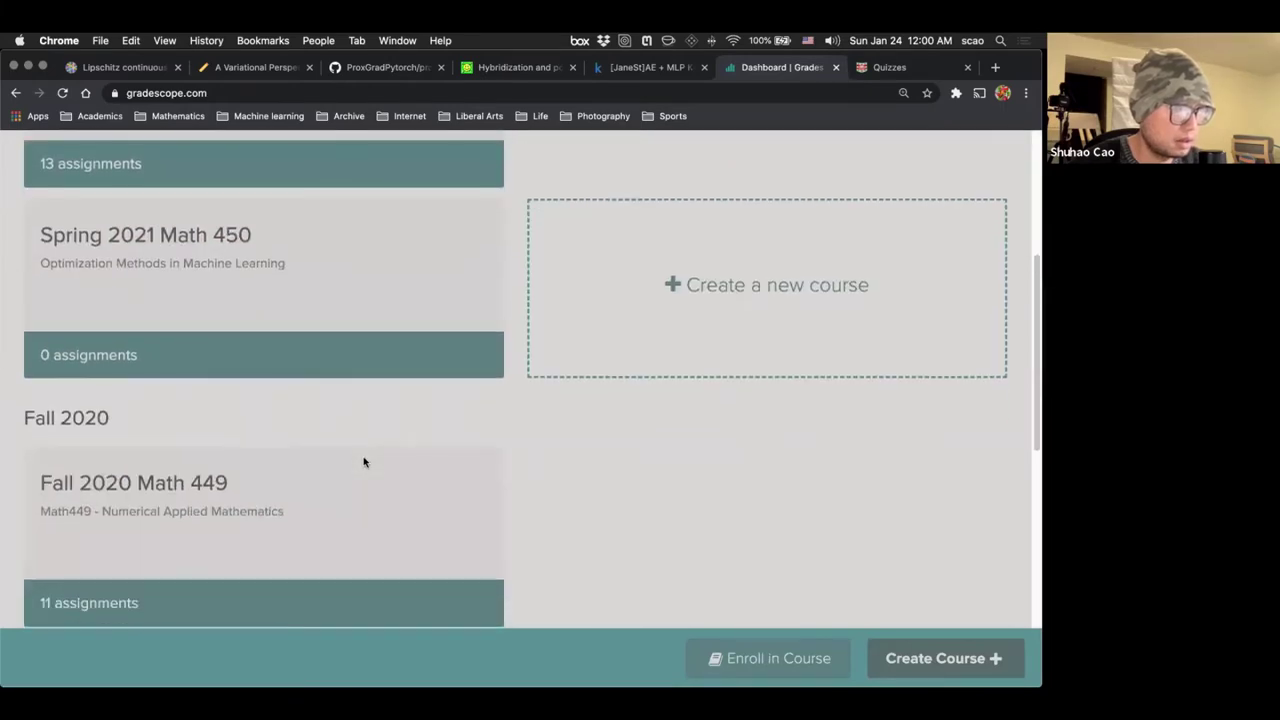
{"action": "scroll", "coordinate": [363, 461], "scroll_direction": "down", "scroll_amount": 5}
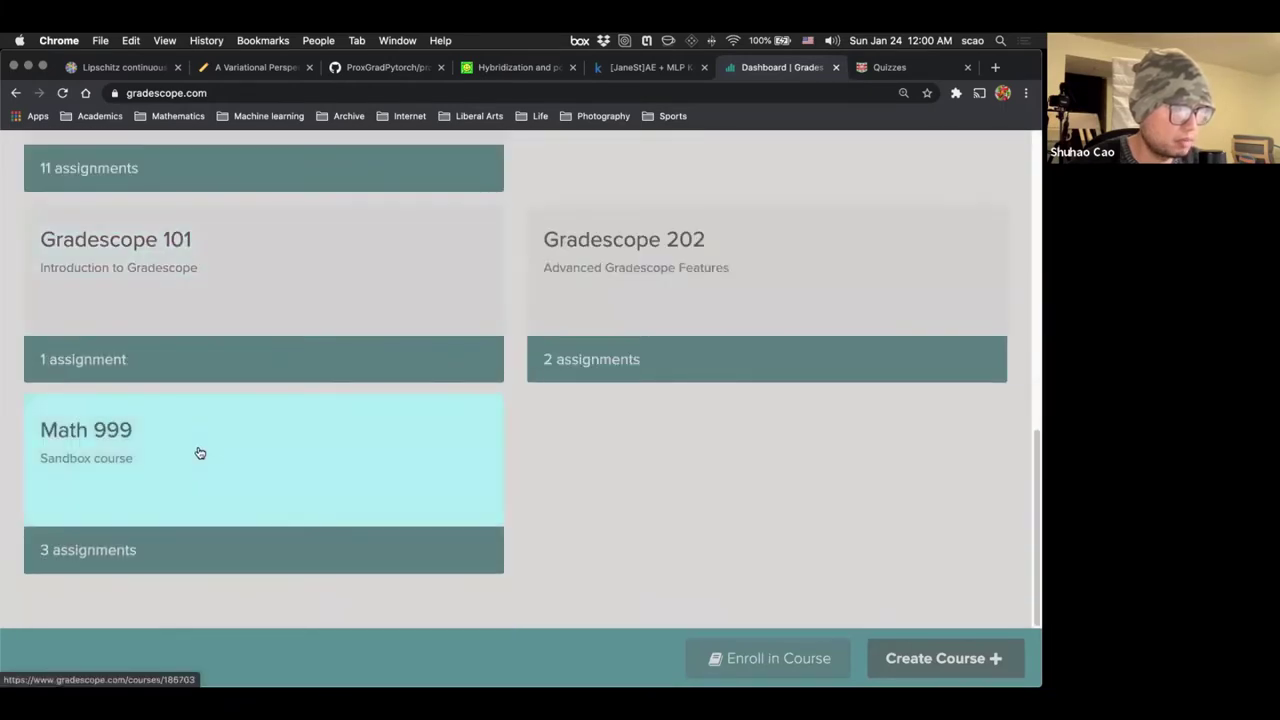
{"action": "left_click", "coordinate": [197, 451]}
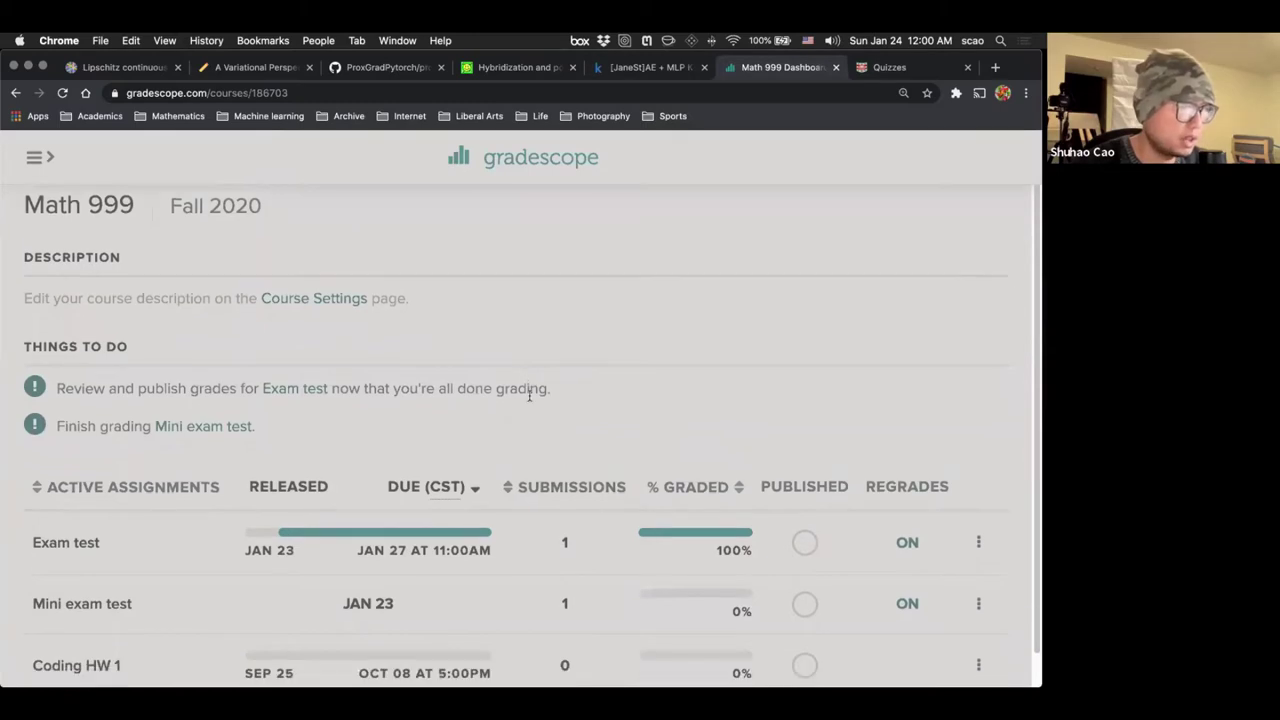
Step: In the course's Assignments page, create an assignment of type Exam / Quiz
{"action": "scroll", "coordinate": [532, 392], "scroll_direction": "down", "scroll_amount": 2}
{"action": "right_click", "coordinate": [272, 362]}
{"action": "left_click", "coordinate": [114, 206]}
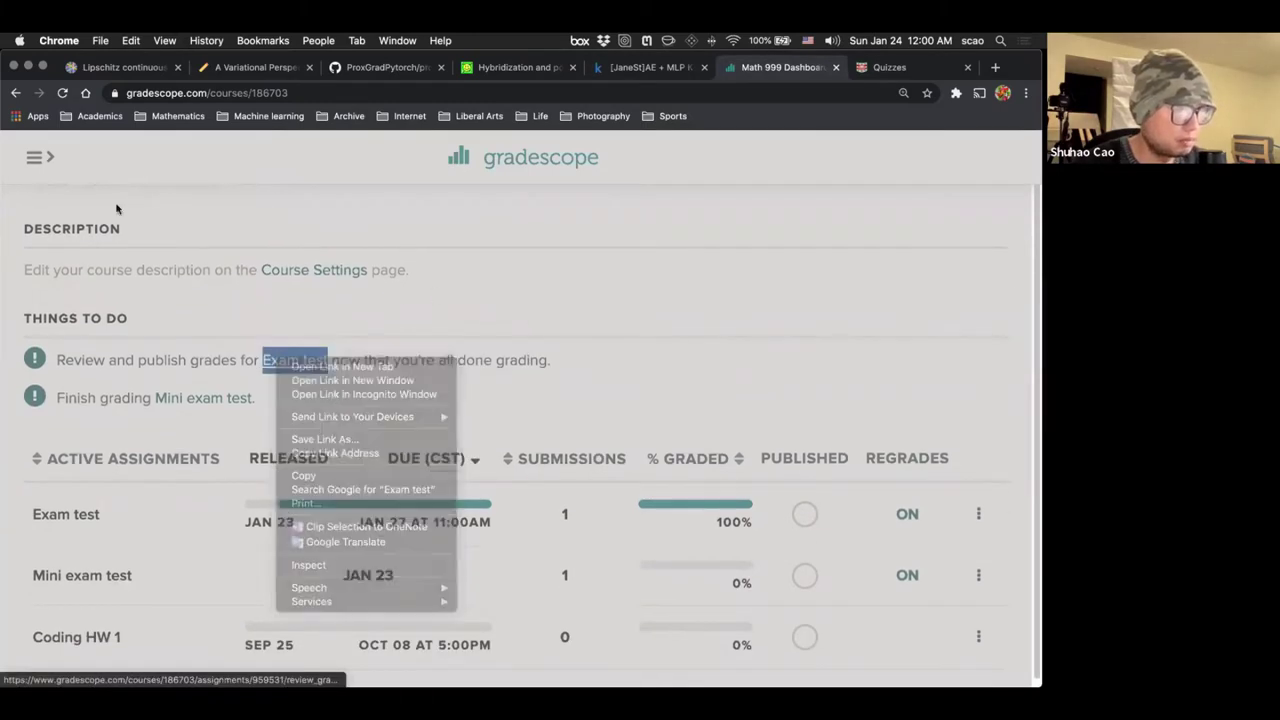
{"action": "left_click", "coordinate": [36, 157]}
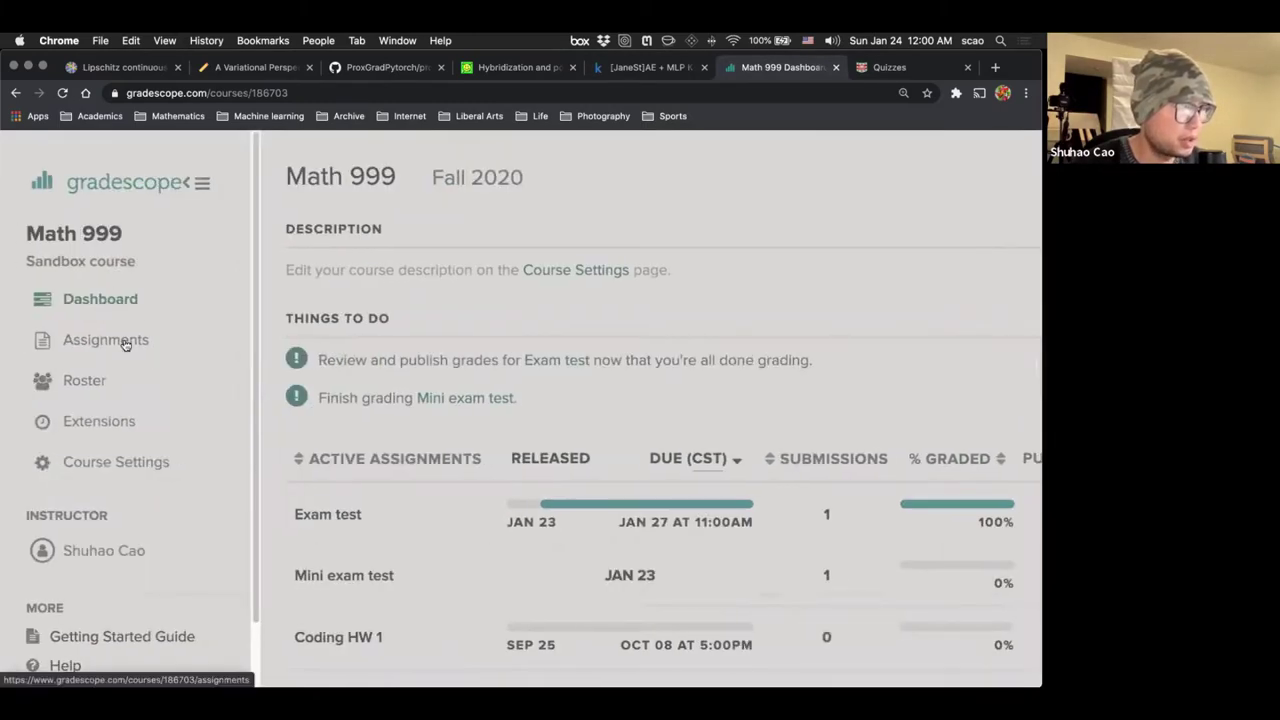
{"action": "left_click", "coordinate": [123, 340]}
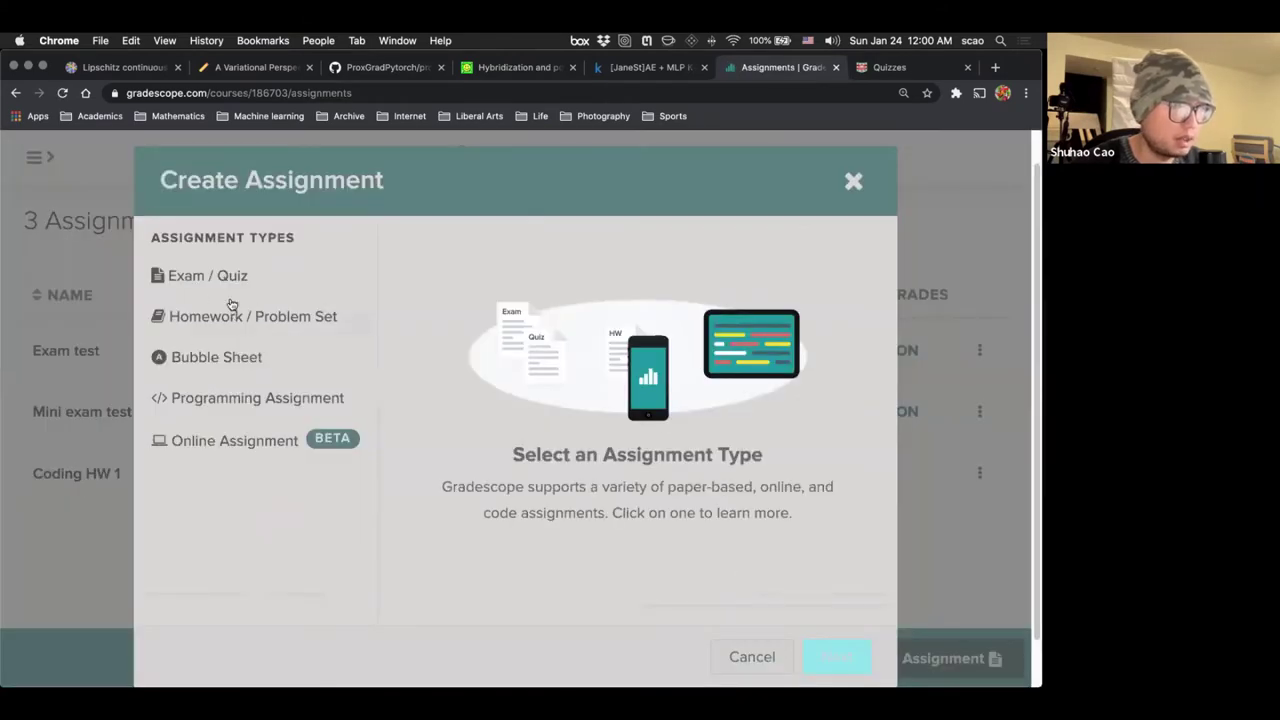
{"action": "left_click", "coordinate": [229, 277]}
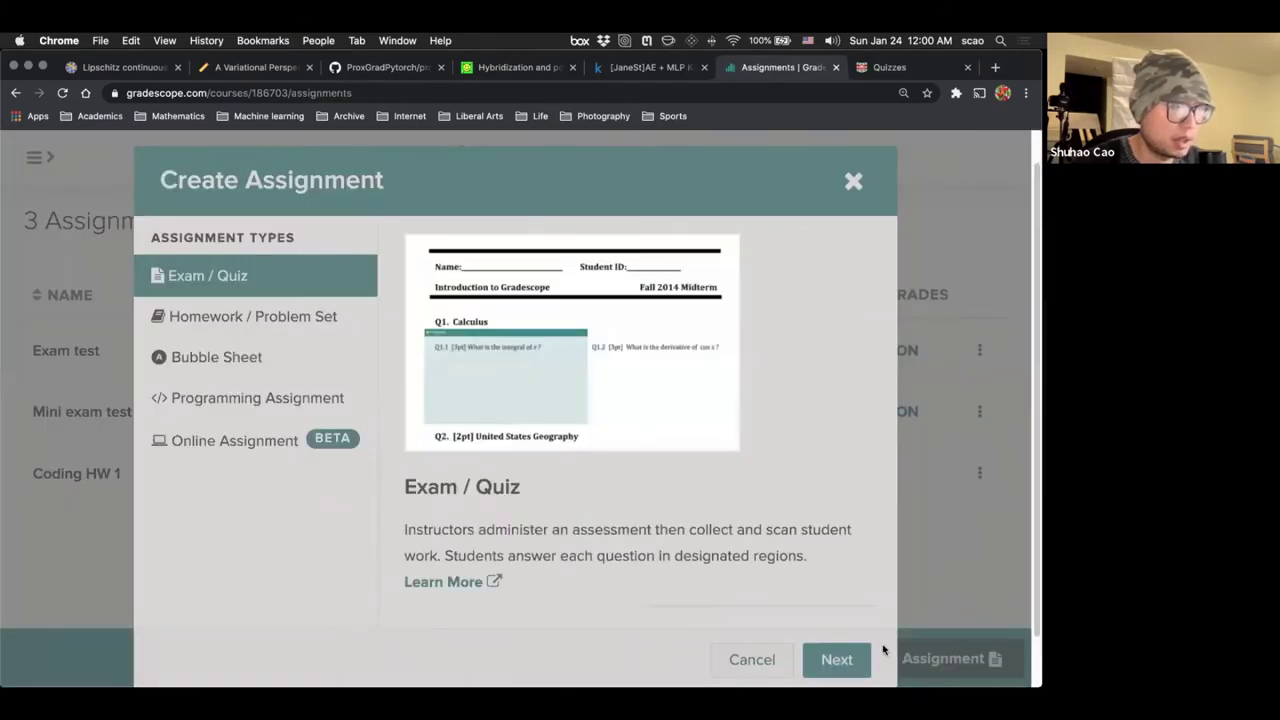
Step: Use exam_test.pdf as the new exam's template
{"action": "left_click", "coordinate": [835, 661]}
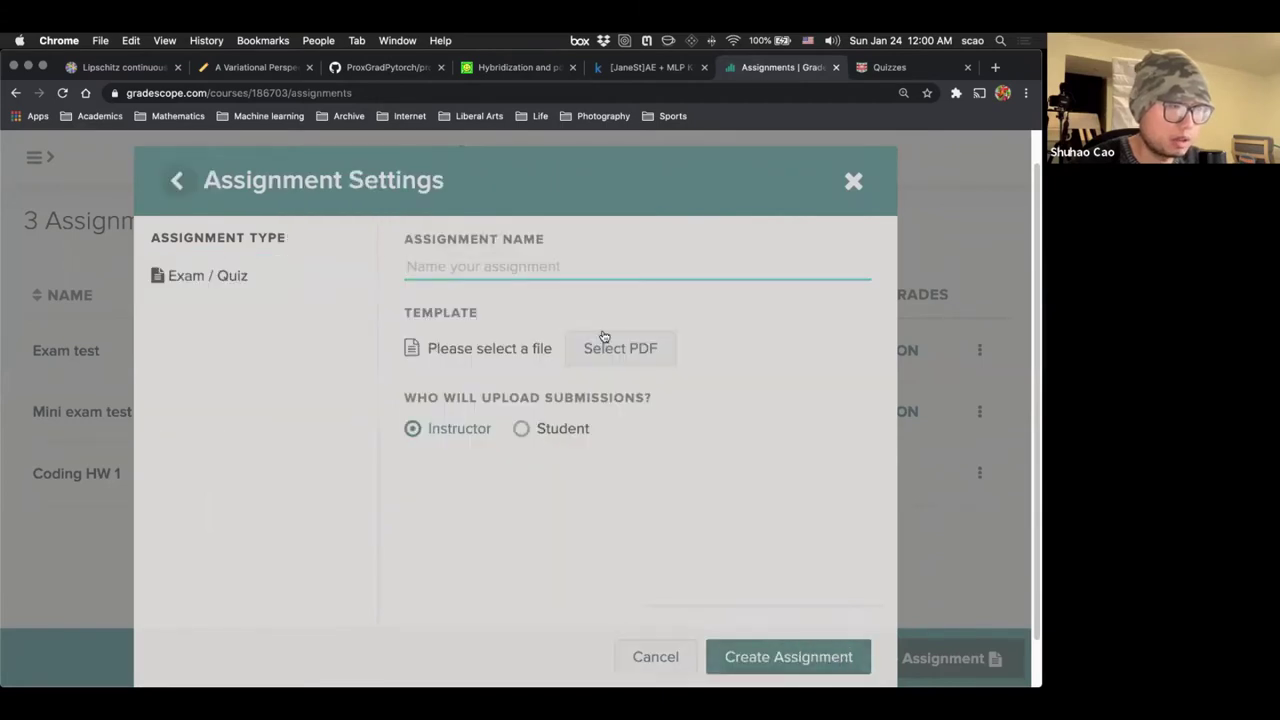
{"action": "left_click", "coordinate": [605, 359]}
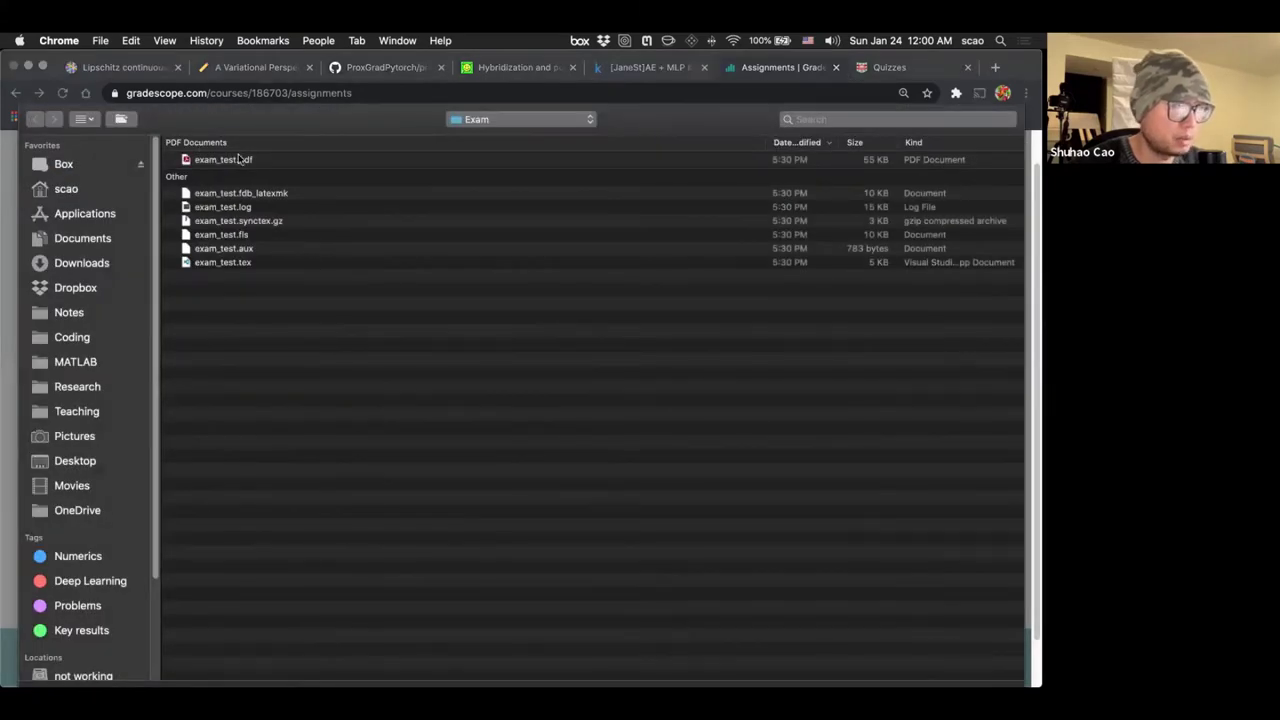
{"action": "double_click", "coordinate": [240, 160]}
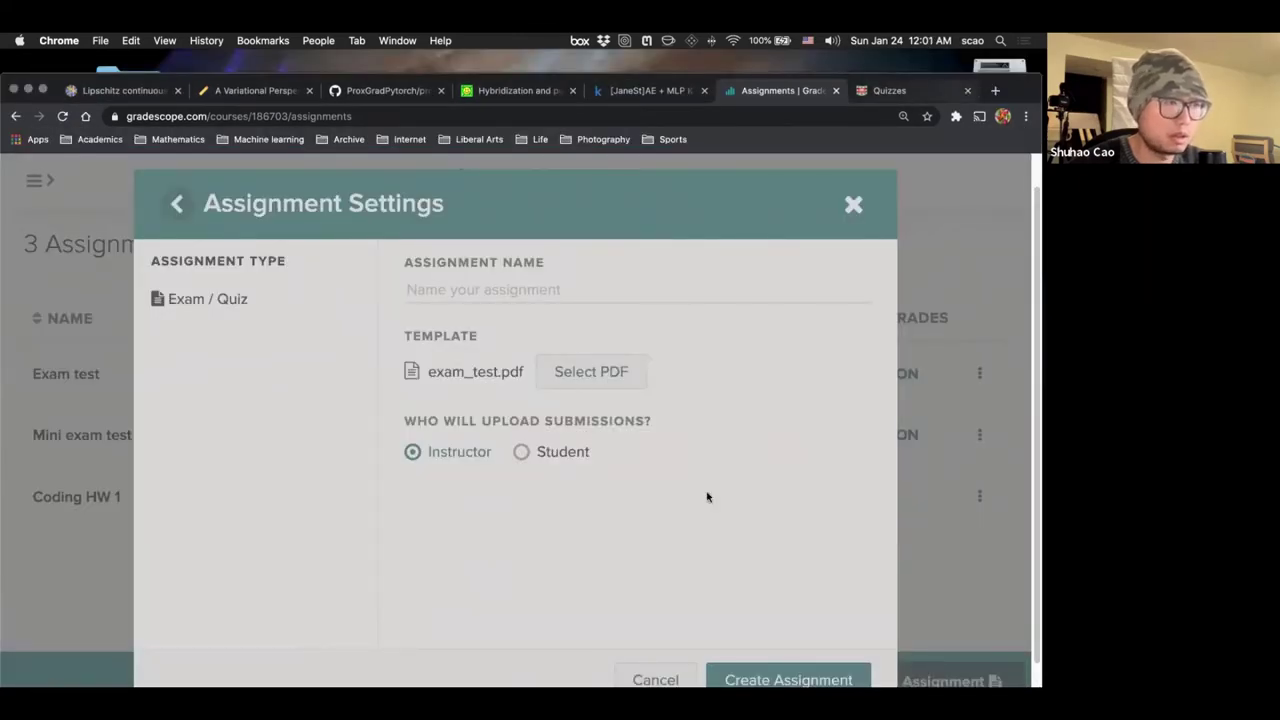
{"action": "double_click", "coordinate": [1019, 92]}
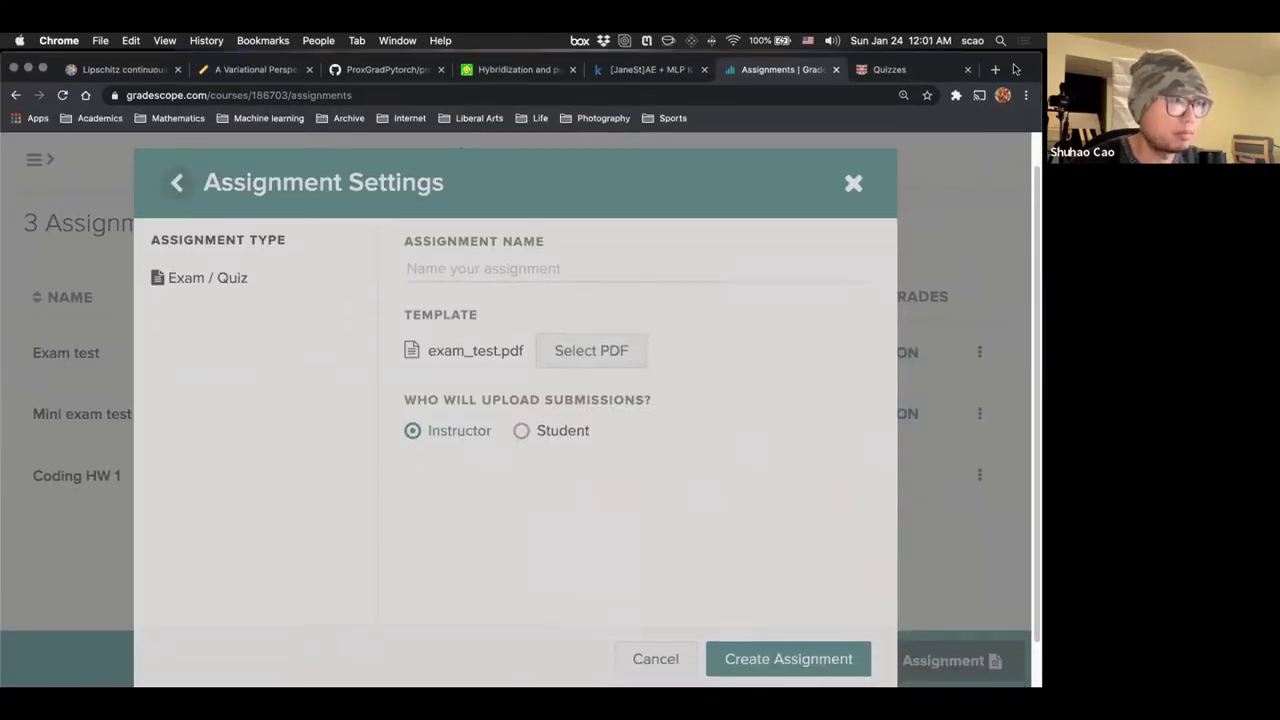
Step: Name the assignment 'Demo paper pencil exam', keep instructor uploads, and create it
{"action": "left_click", "coordinate": [470, 266]}
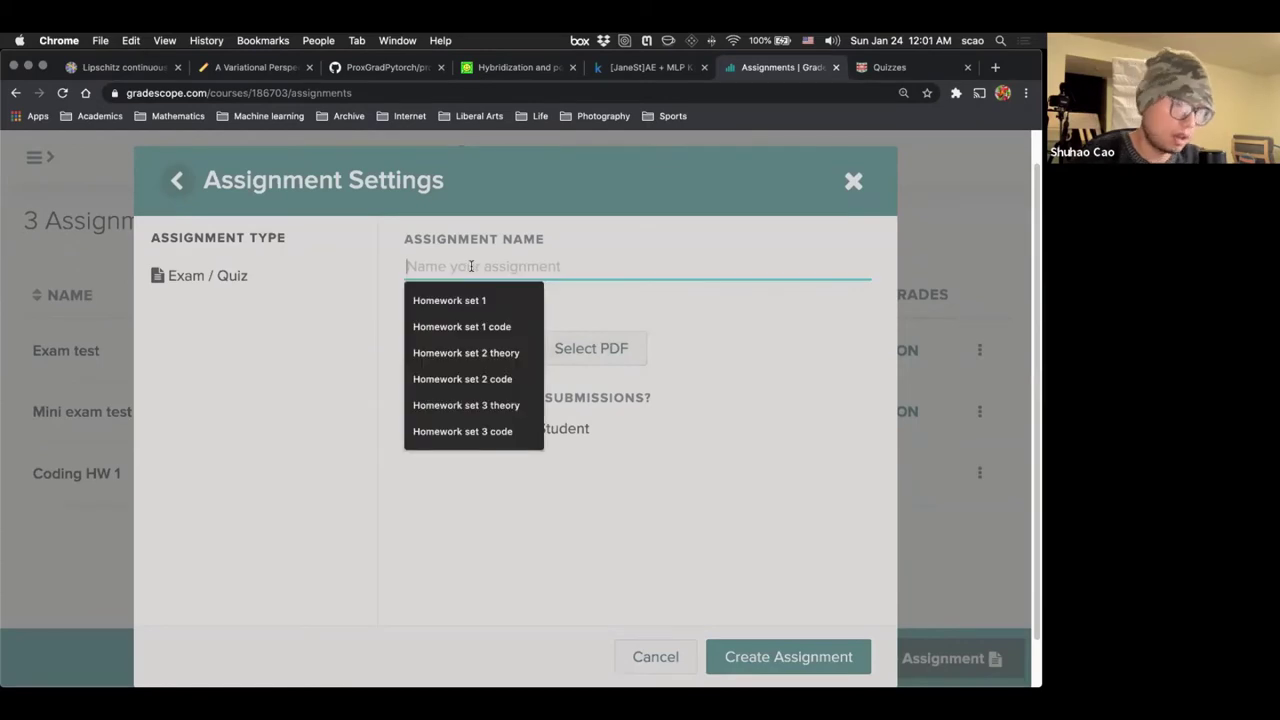
{"action": "type", "text": "d"}
{"action": "key", "text": "BackSpace"}
{"action": "type", "text": "Demo "}
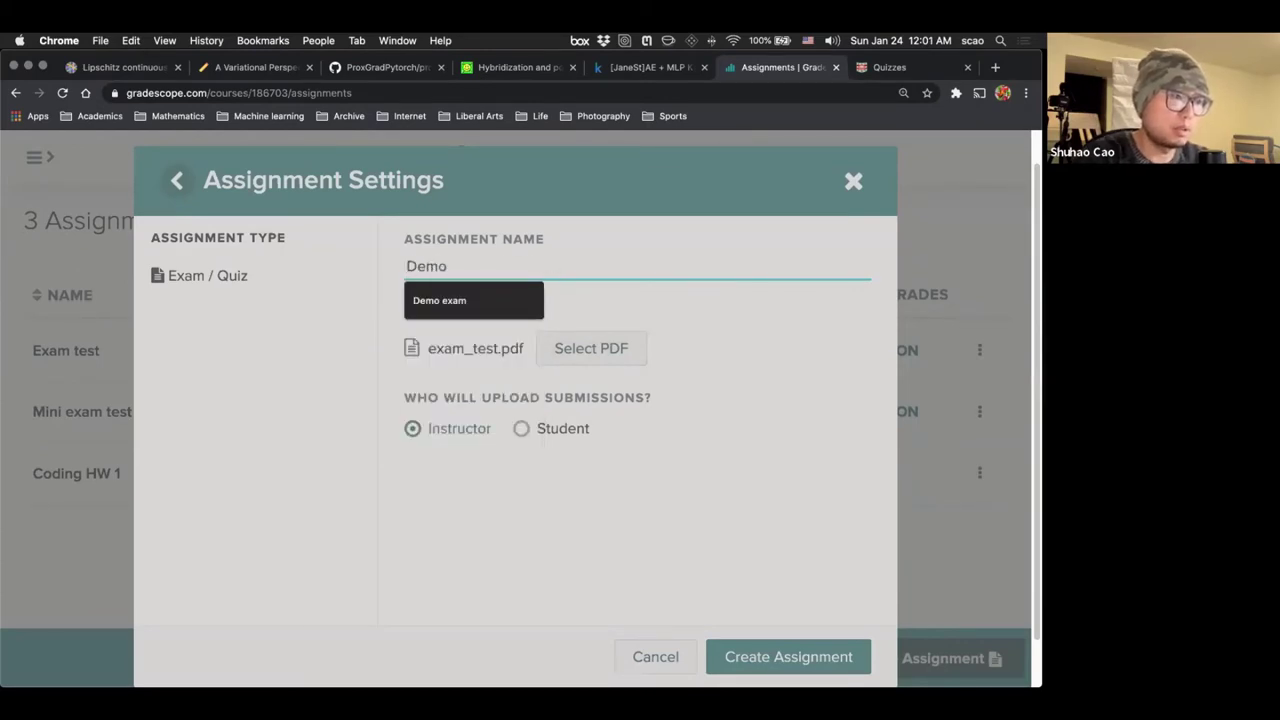
{"action": "type", "text": "paper "}
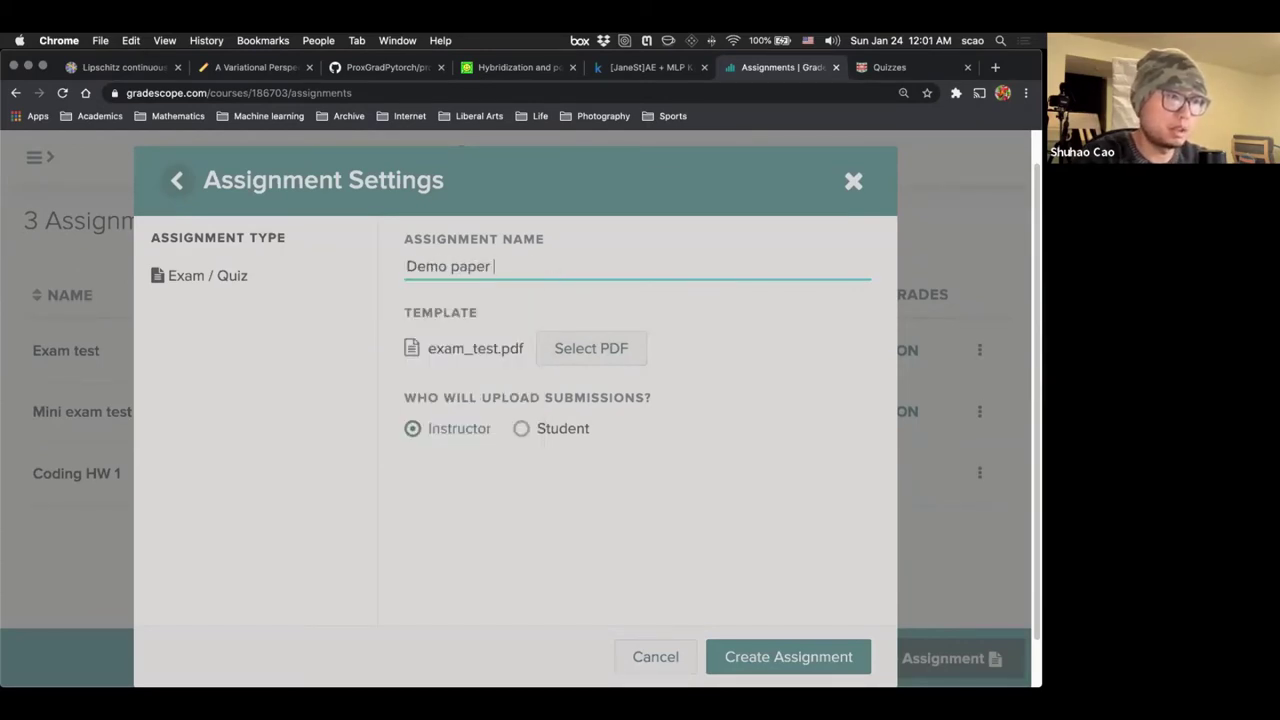
{"action": "type", "text": "pencil exam"}
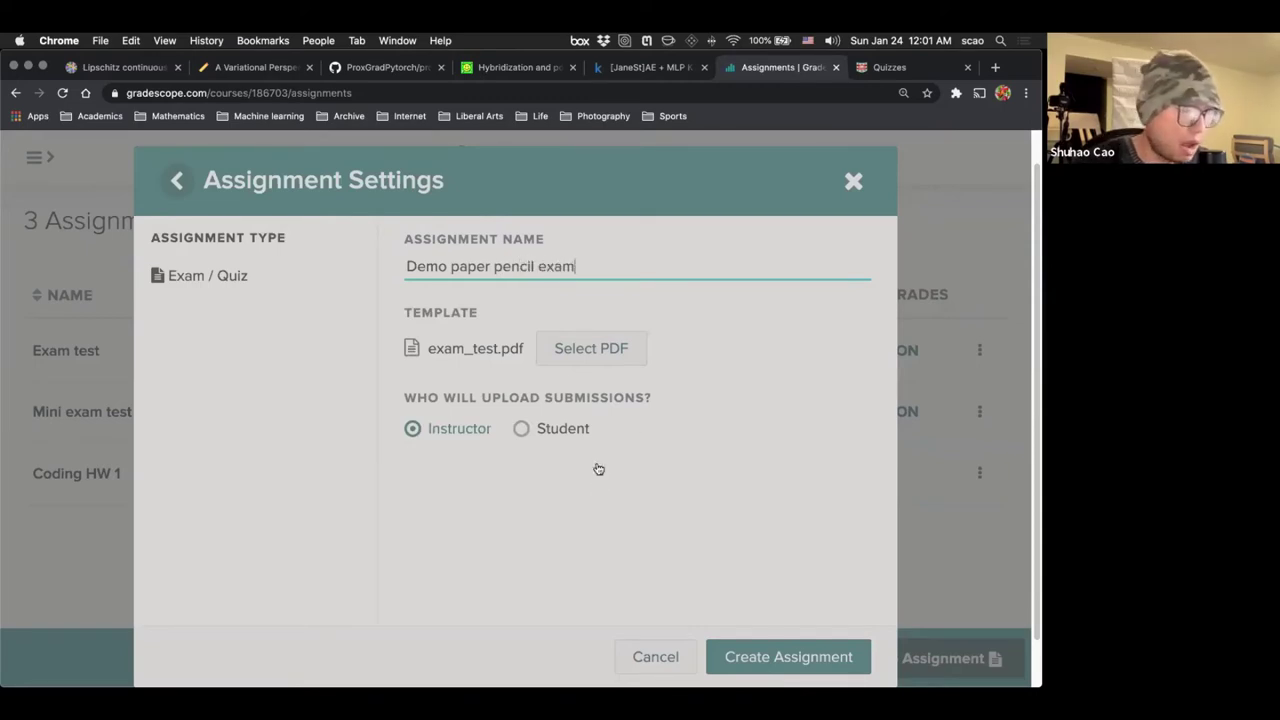
{"action": "left_click", "coordinate": [455, 435]}
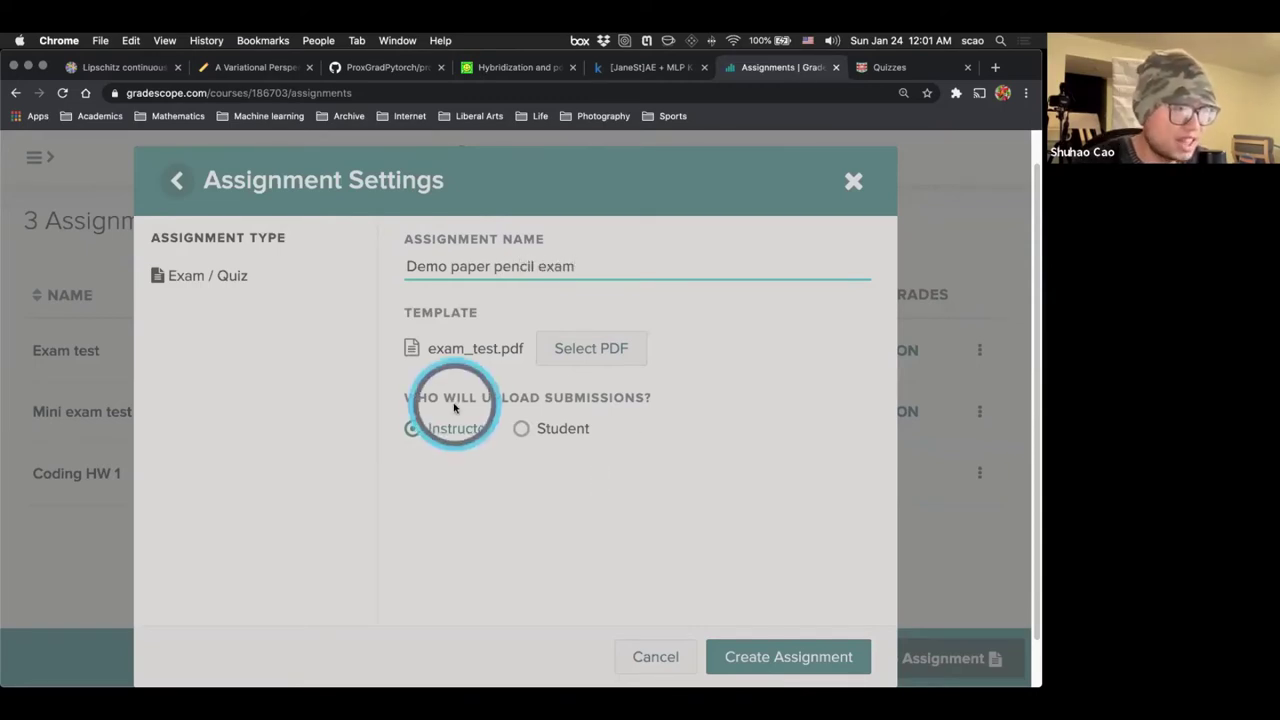
{"action": "left_click", "coordinate": [411, 430]}
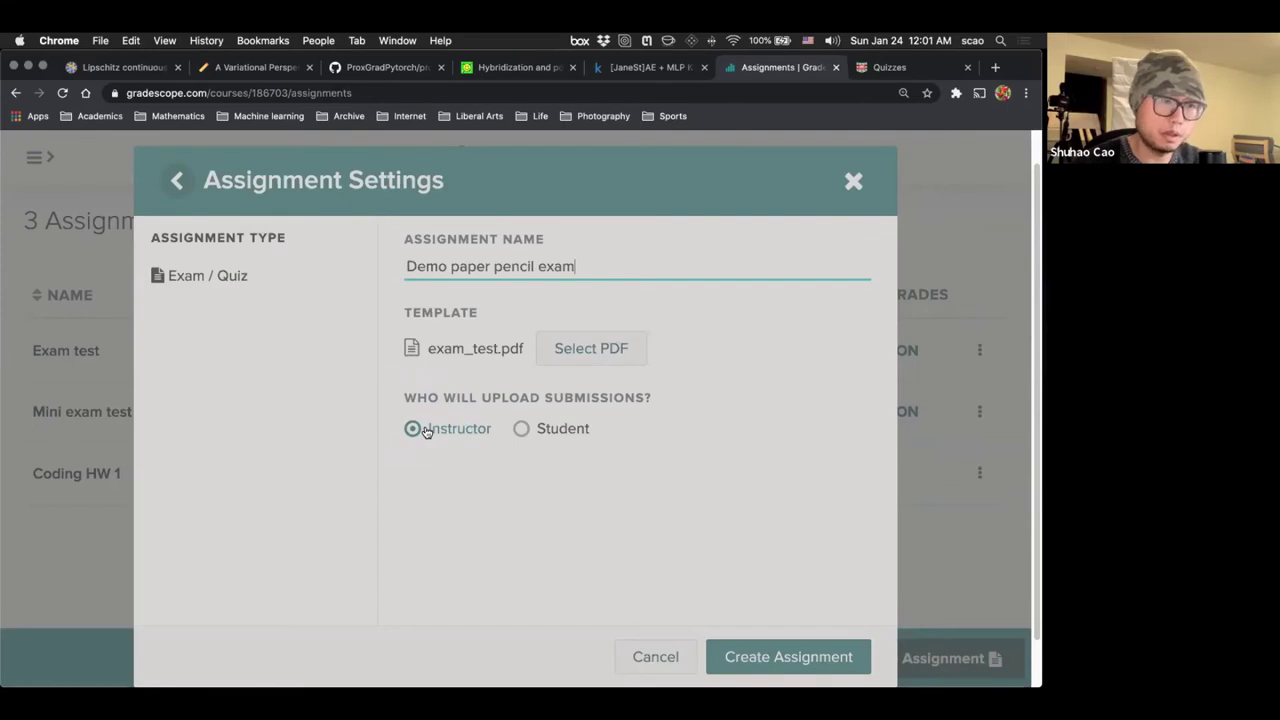
{"action": "left_click", "coordinate": [424, 430]}
{"action": "left_click", "coordinate": [437, 432]}
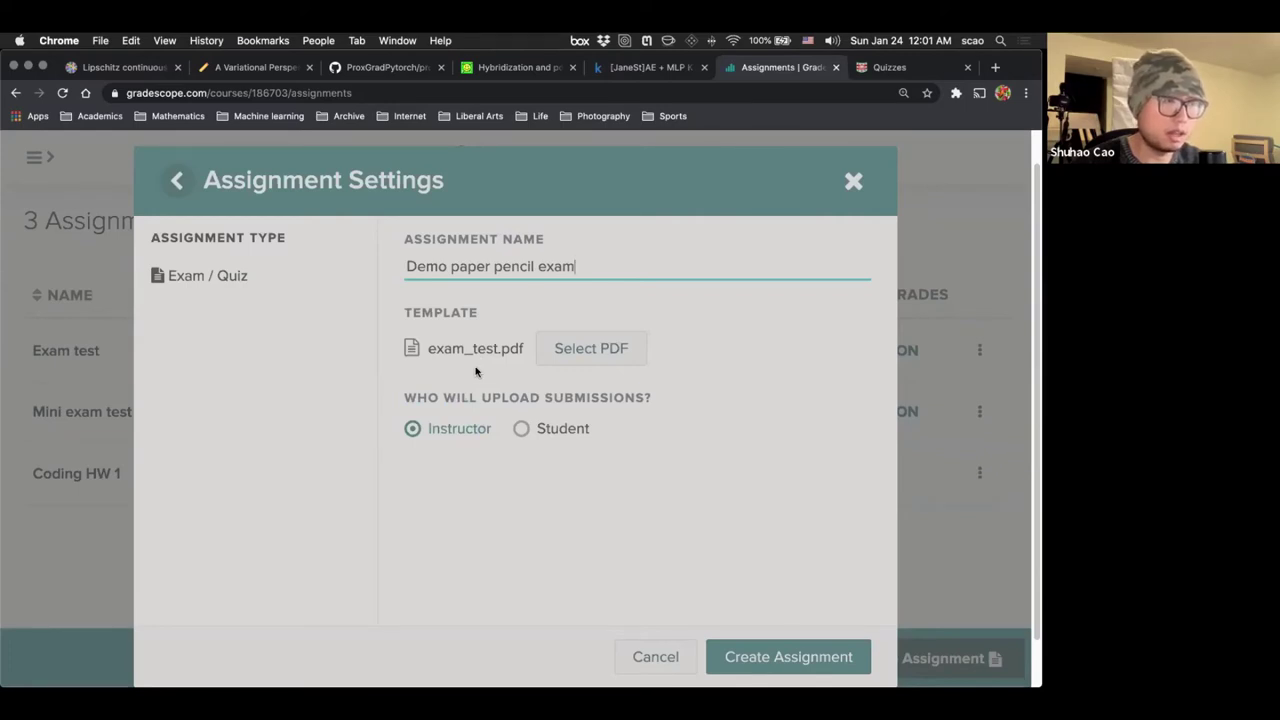
{"action": "left_click", "coordinate": [756, 660]}
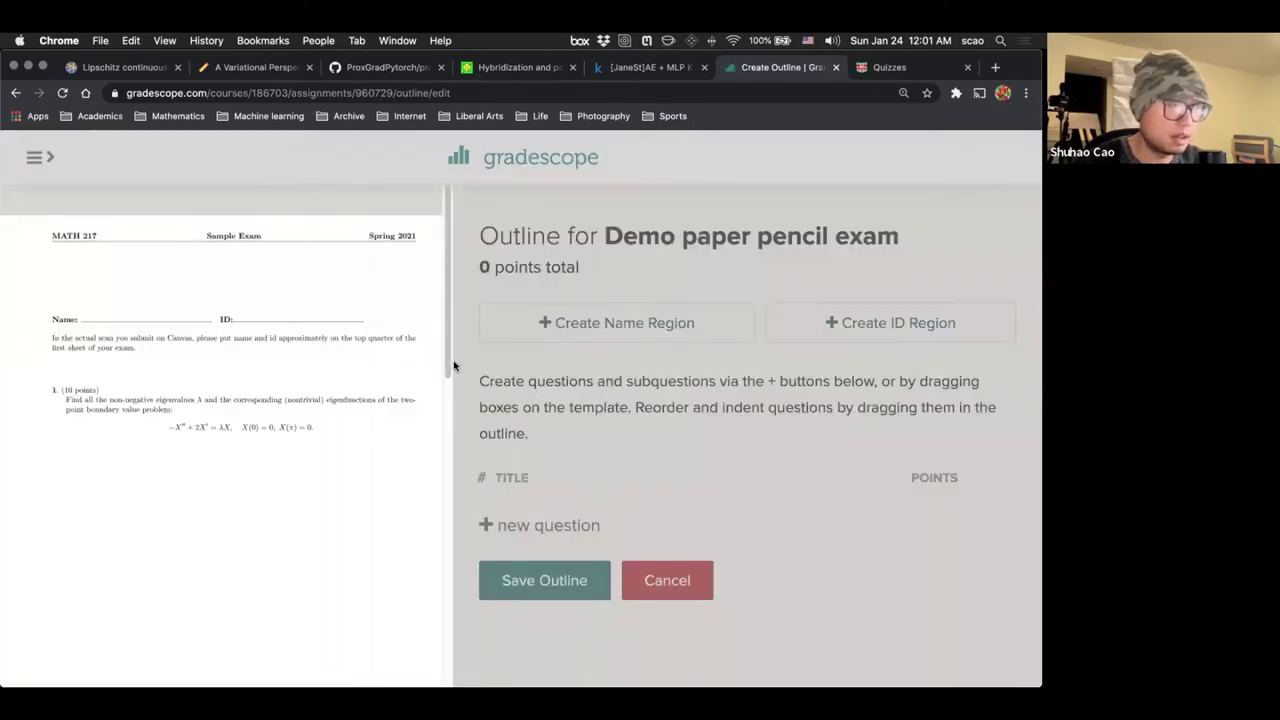
Step: Add a Name region over the name line at the page's top-left
{"action": "left_click", "coordinate": [632, 321]}
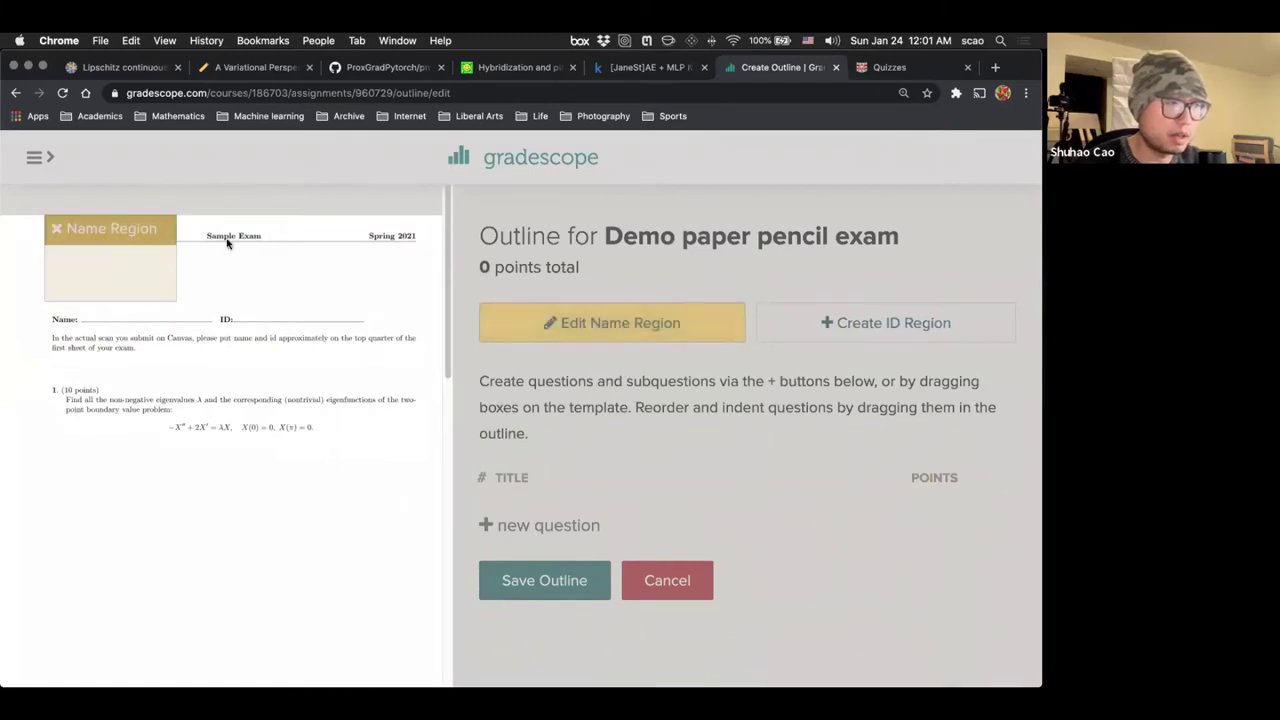
{"action": "mouse_move", "coordinate": [62, 234]}
{"action": "left_mouse_down"}
{"action": "mouse_move", "coordinate": [30, 244]}
{"action": "mouse_move", "coordinate": [59, 239]}
{"action": "left_mouse_up"}
{"action": "left_click_drag", "start_coordinate": [171, 308], "coordinate": [216, 341]}
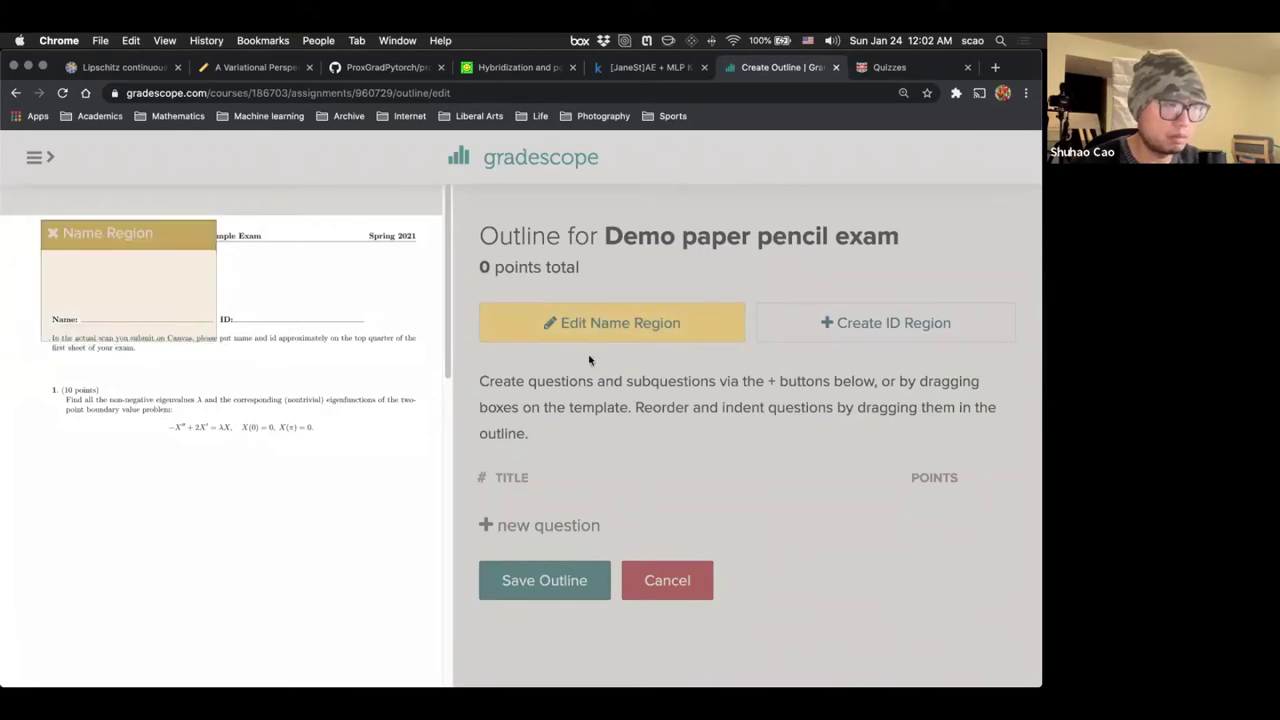
Step: Add an ID region covering the ID line beside the Name region
{"action": "left_click", "coordinate": [831, 330]}
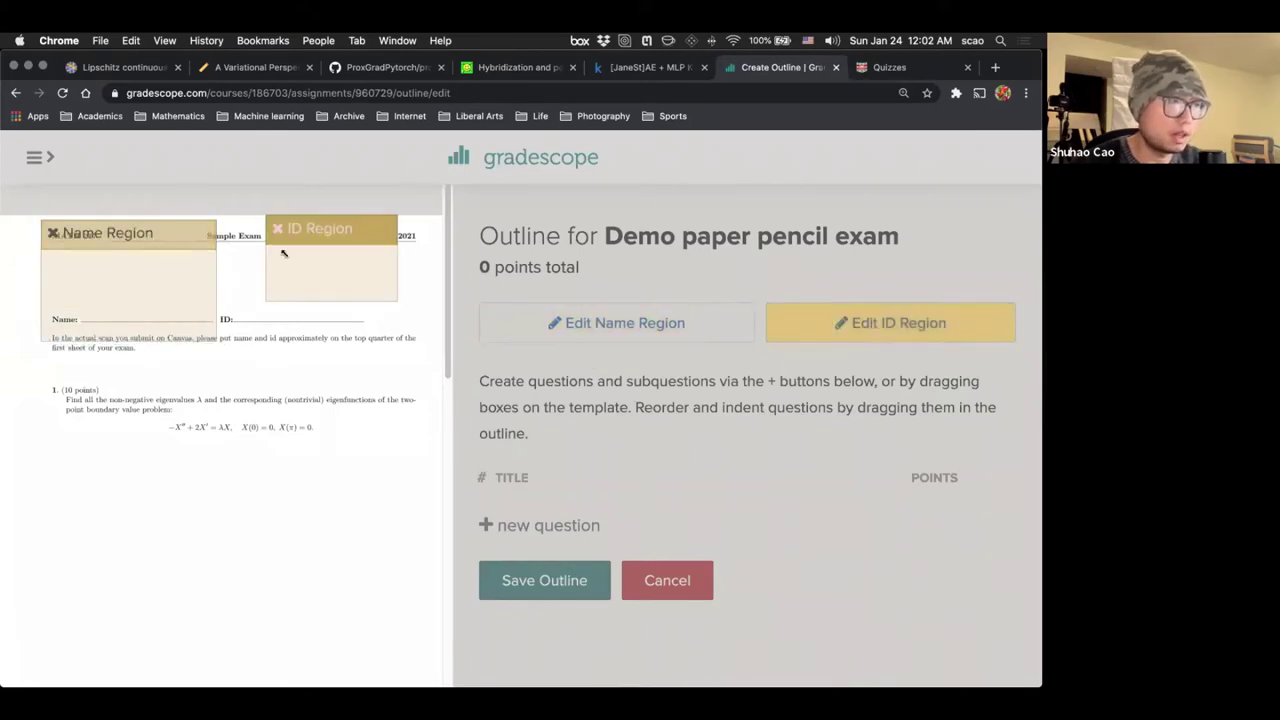
{"action": "mouse_move", "coordinate": [277, 251]}
{"action": "left_mouse_down"}
{"action": "mouse_move", "coordinate": [249, 274]}
{"action": "mouse_move", "coordinate": [278, 275]}
{"action": "left_mouse_up"}
{"action": "left_click_drag", "start_coordinate": [351, 304], "coordinate": [419, 342]}
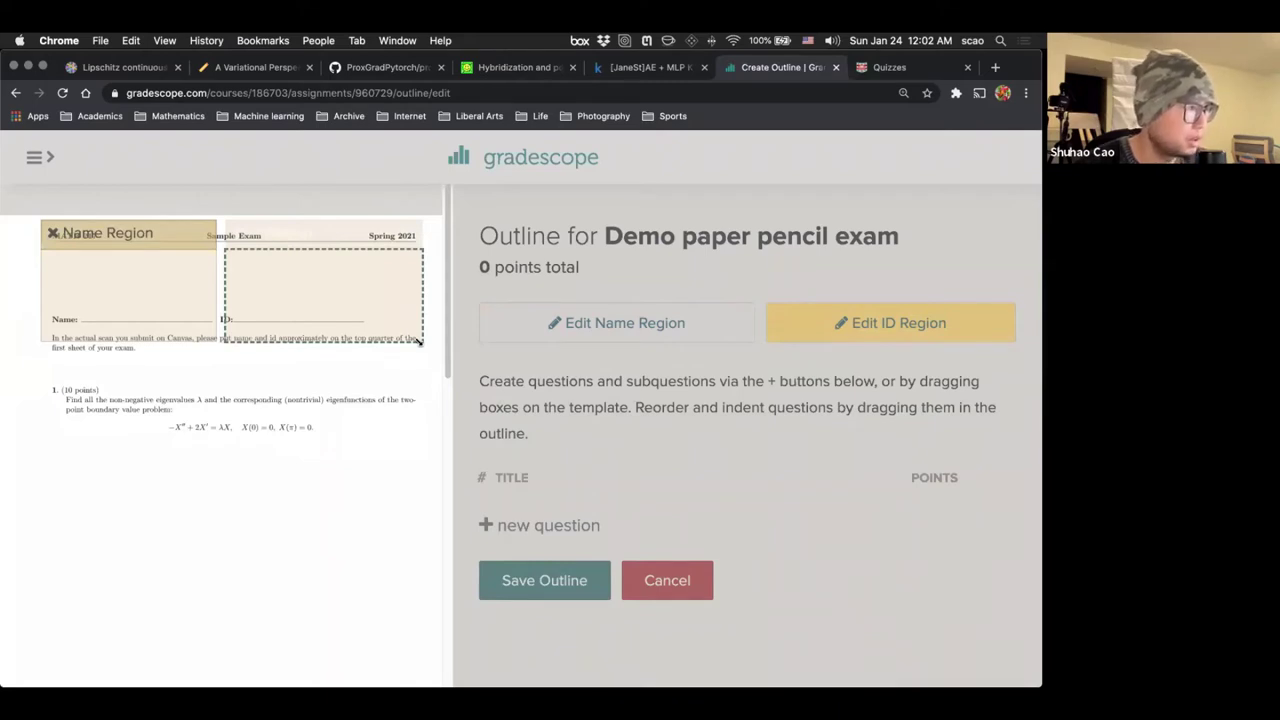
{"action": "left_click_drag", "start_coordinate": [419, 342], "coordinate": [420, 342]}
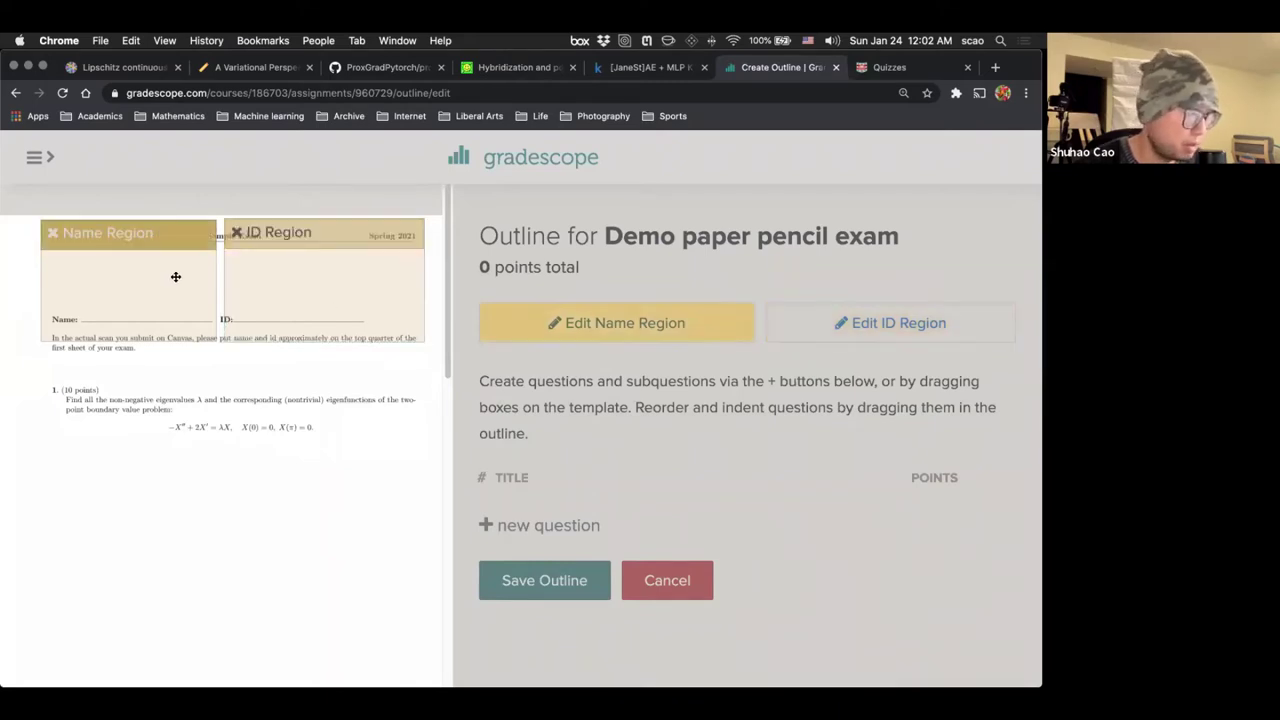
{"action": "left_click", "coordinate": [132, 298]}
{"action": "left_click", "coordinate": [122, 300]}
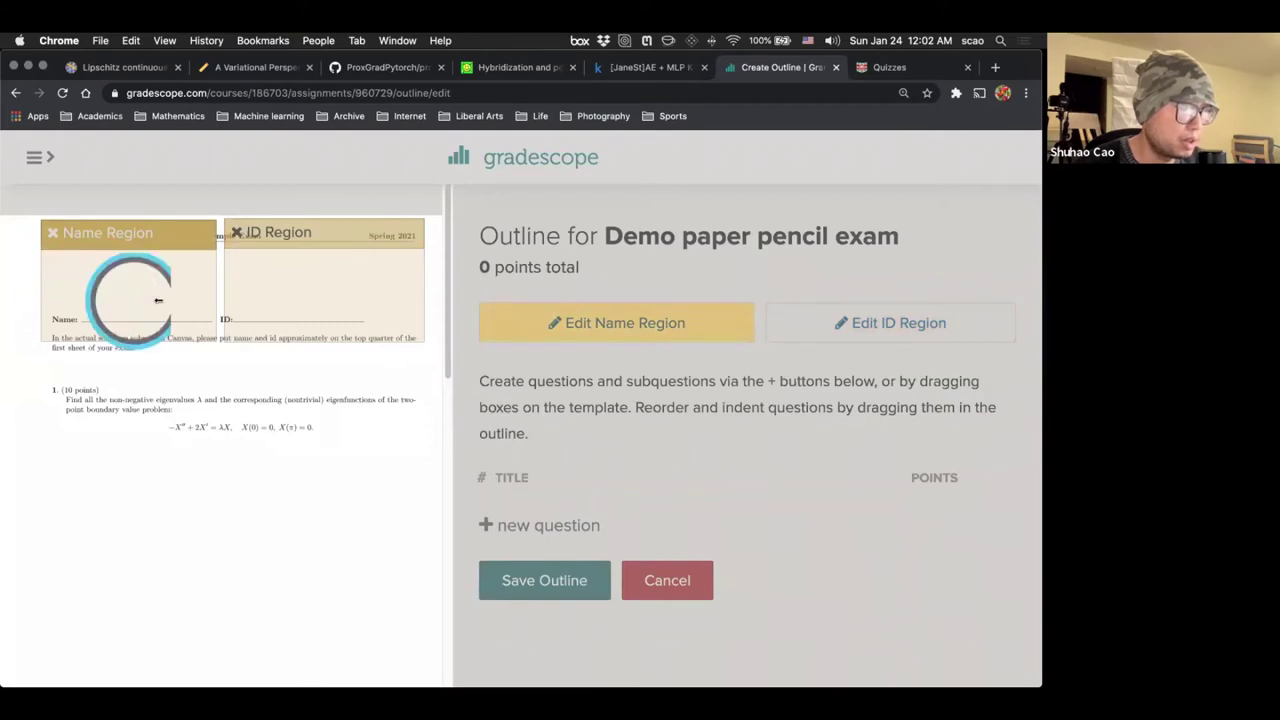
{"action": "left_click", "coordinate": [323, 306]}
{"action": "left_click", "coordinate": [302, 305]}
{"action": "left_click", "coordinate": [661, 414]}
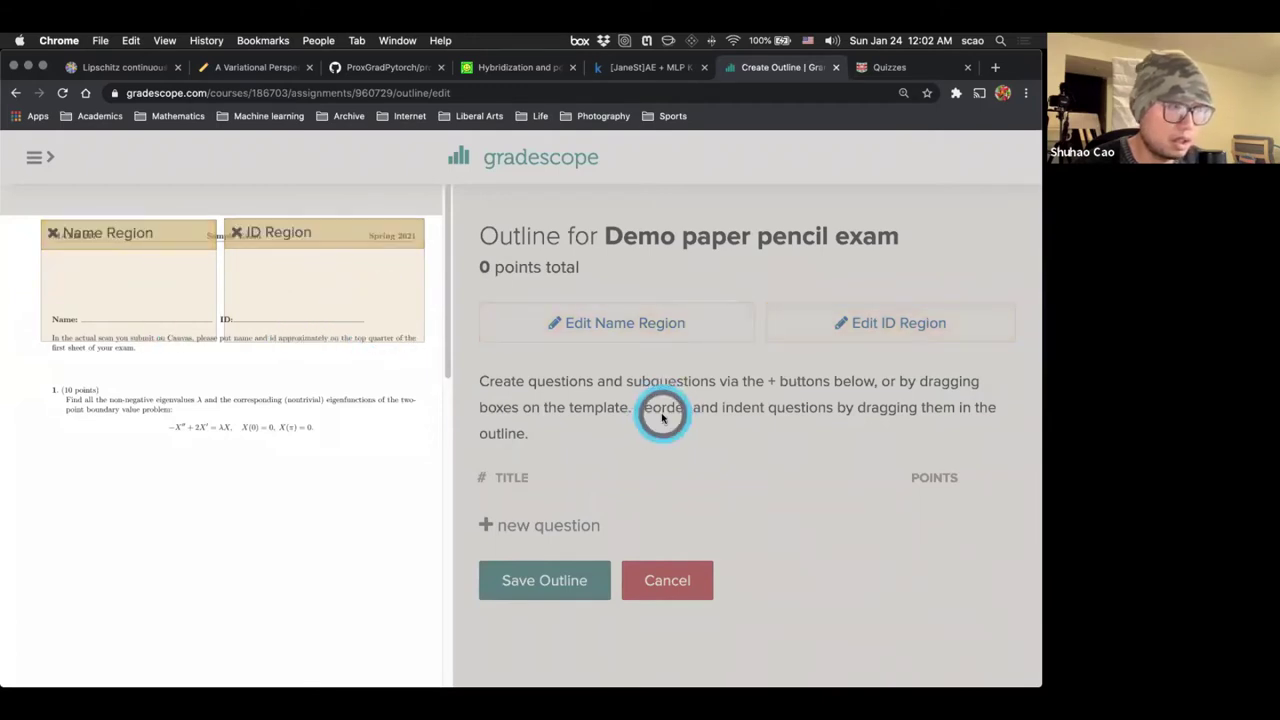
{"action": "left_click", "coordinate": [540, 535]}
Step: Position and resize question 1's region over problem 1
{"action": "left_click_drag", "start_coordinate": [143, 255], "coordinate": [143, 376]}
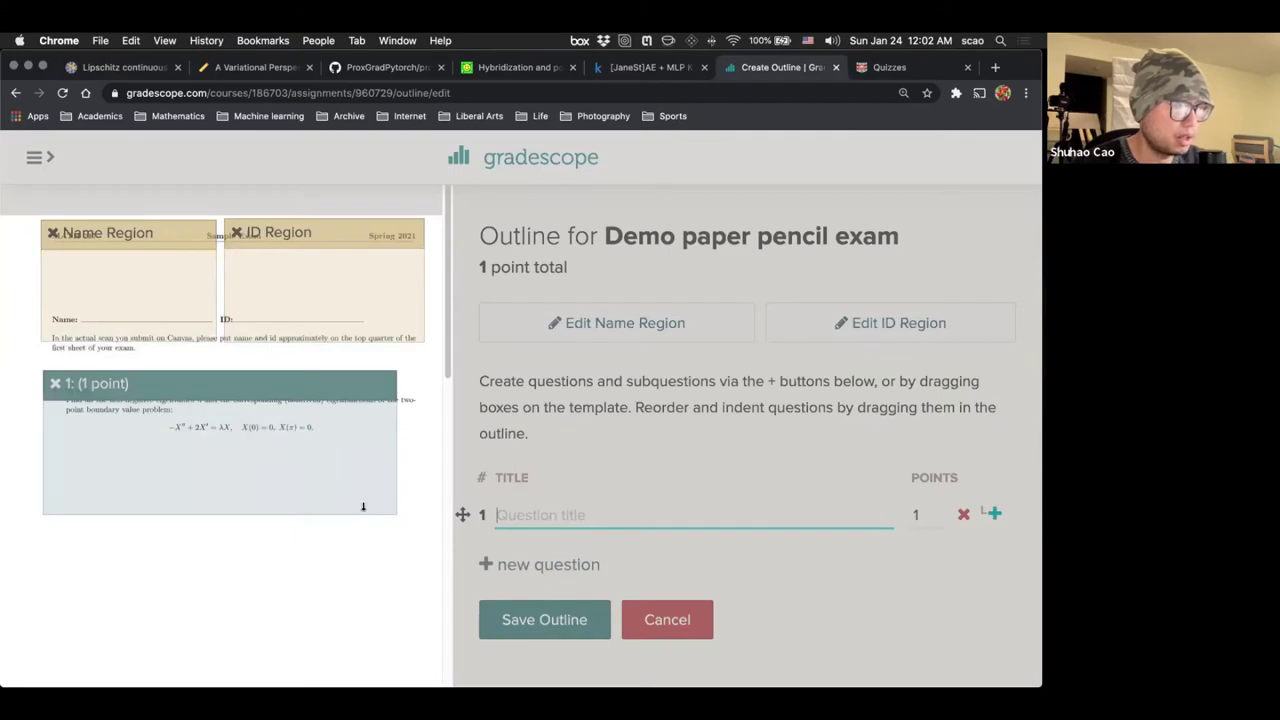
{"action": "left_click_drag", "start_coordinate": [390, 513], "coordinate": [430, 688]}
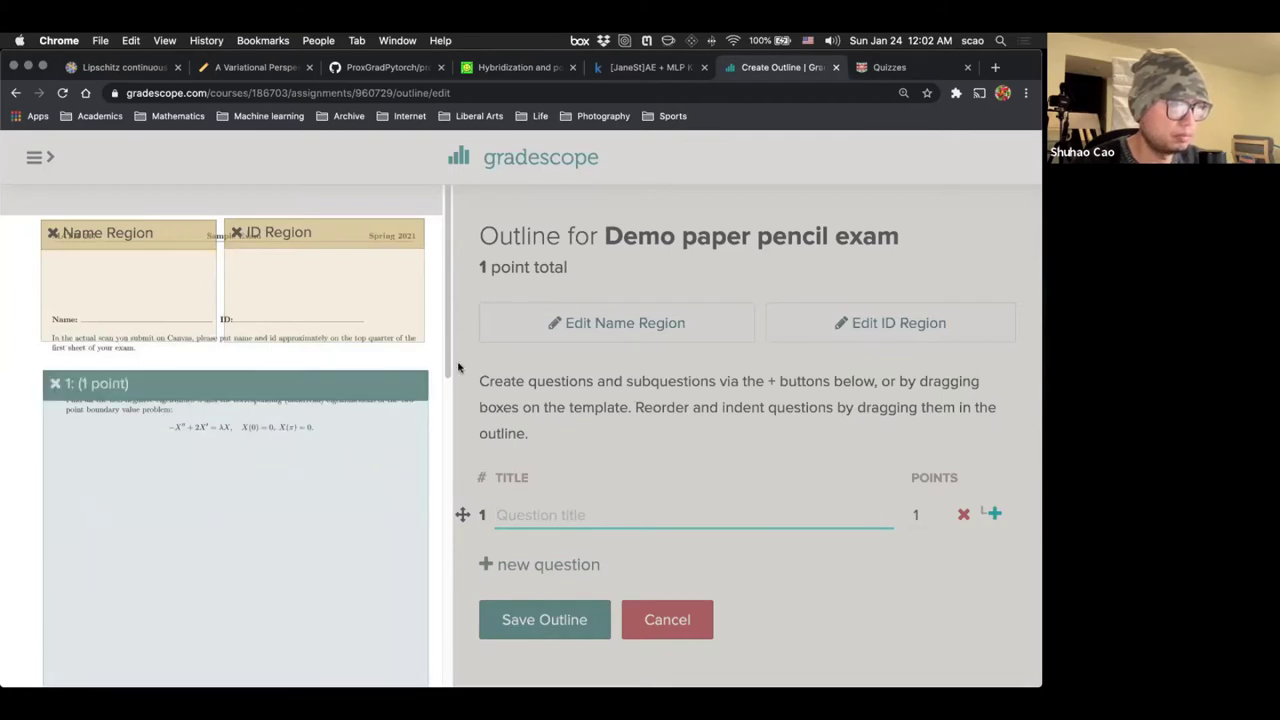
{"action": "scroll", "coordinate": [450, 357], "scroll_direction": "down", "scroll_amount": 5}
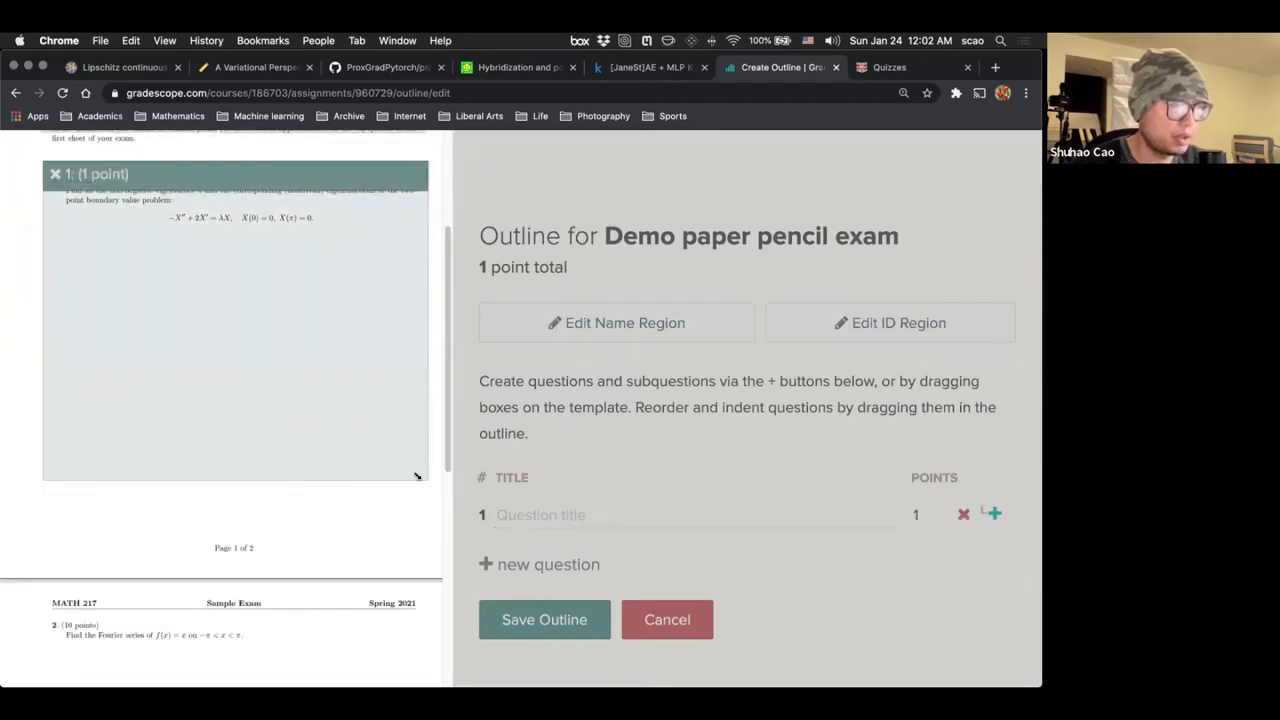
{"action": "left_click_drag", "start_coordinate": [417, 474], "coordinate": [425, 556]}
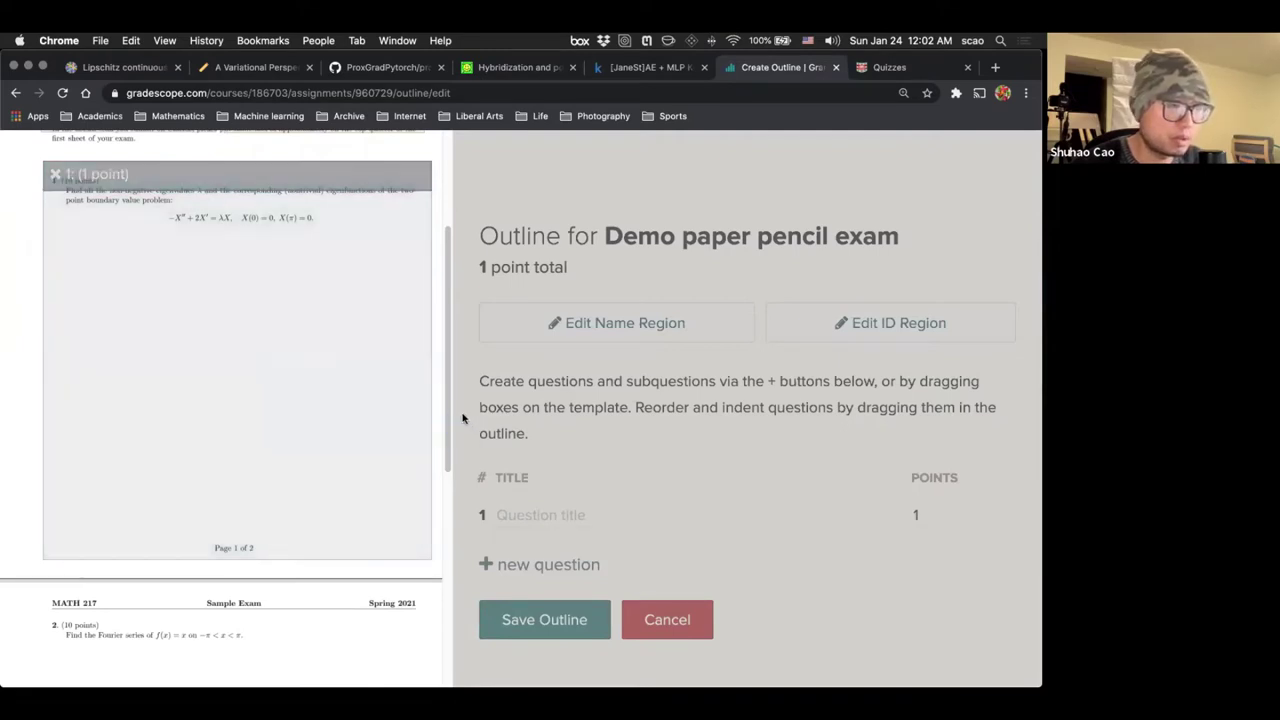
{"action": "left_click_drag", "start_coordinate": [447, 414], "coordinate": [447, 497]}
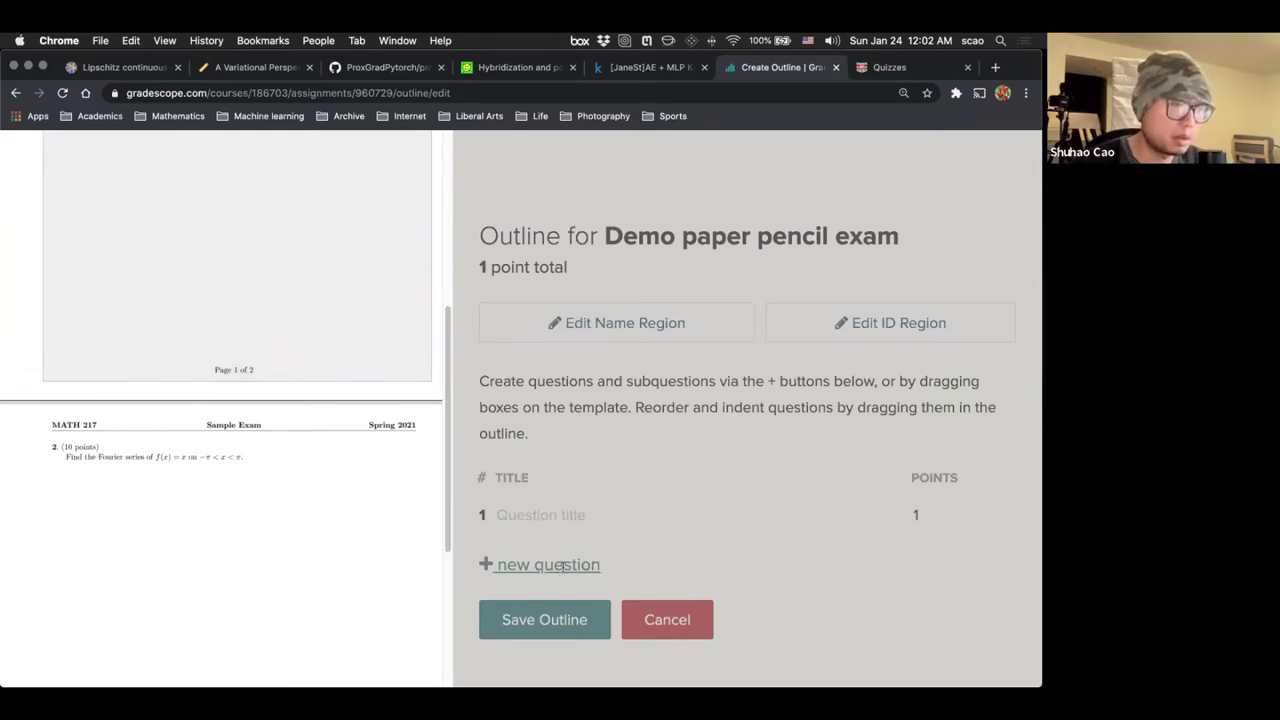
Step: Add question 2 with its region over problem 2 on page 2, then save the outline
{"action": "left_click", "coordinate": [560, 565]}
{"action": "scroll", "coordinate": [420, 530], "scroll_direction": "down", "scroll_amount": 3}
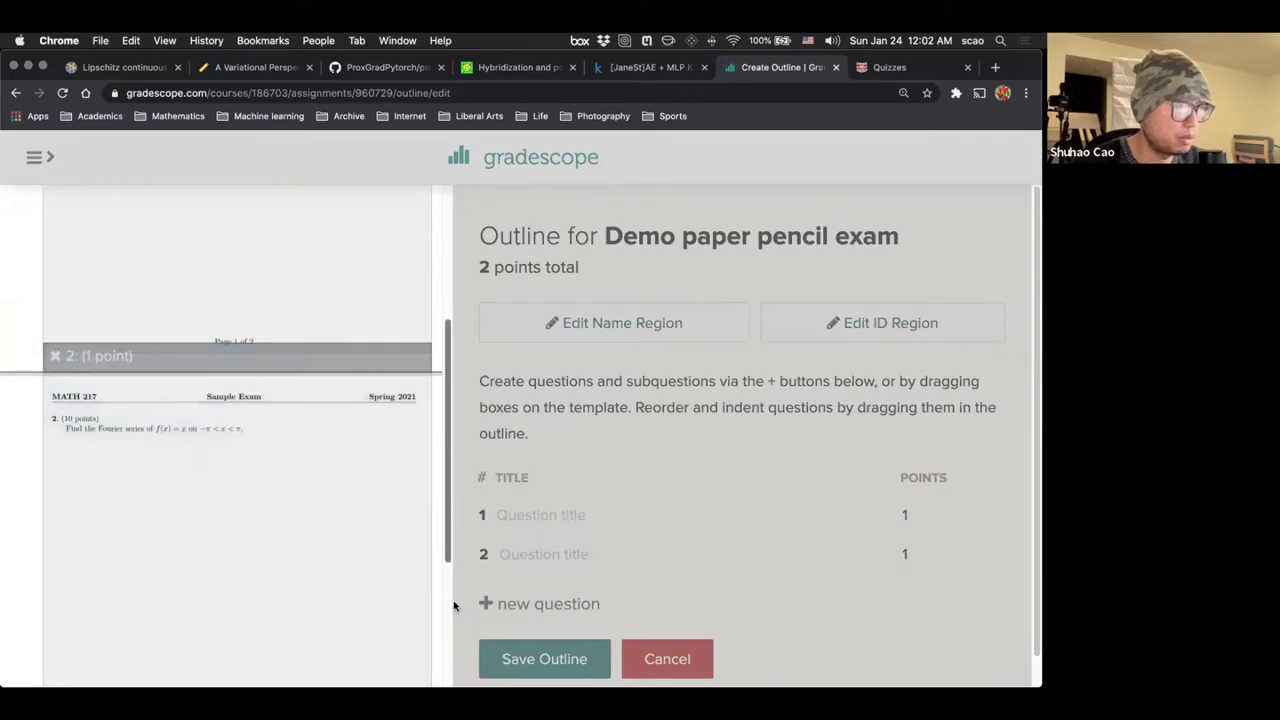
{"action": "left_click_drag", "start_coordinate": [181, 163], "coordinate": [175, 195]}
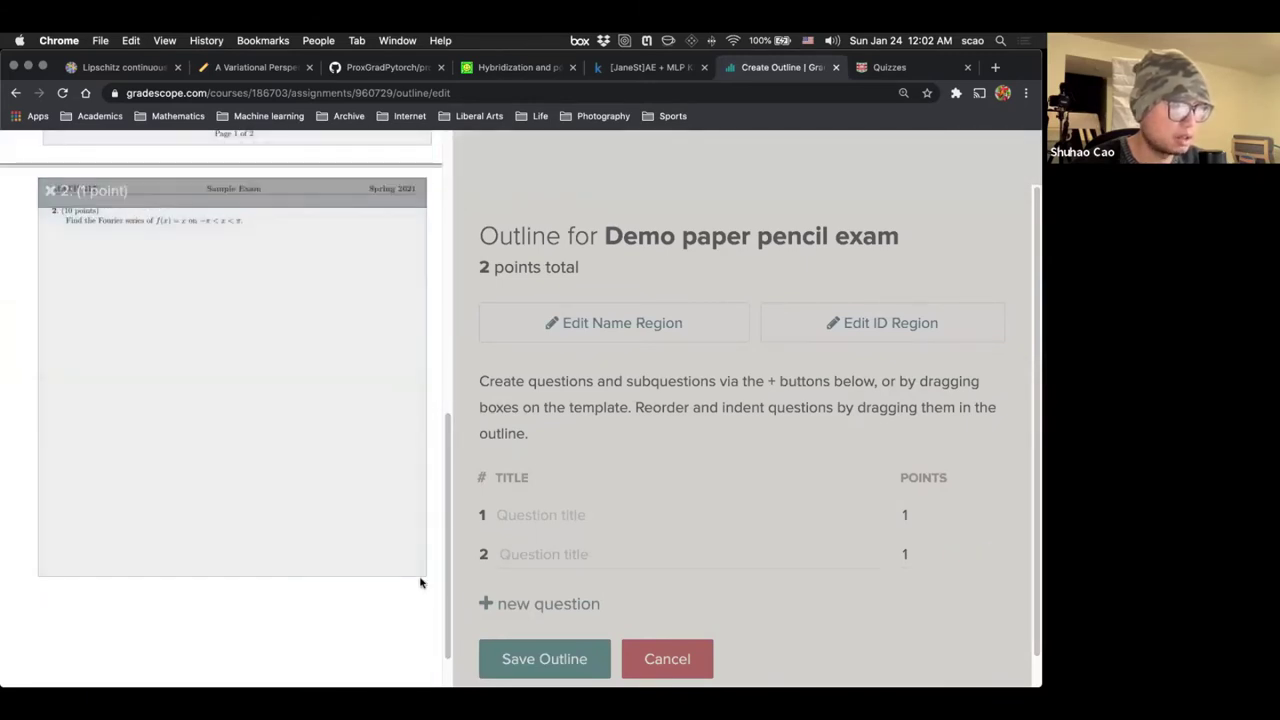
{"action": "left_click_drag", "start_coordinate": [422, 579], "coordinate": [425, 678]}
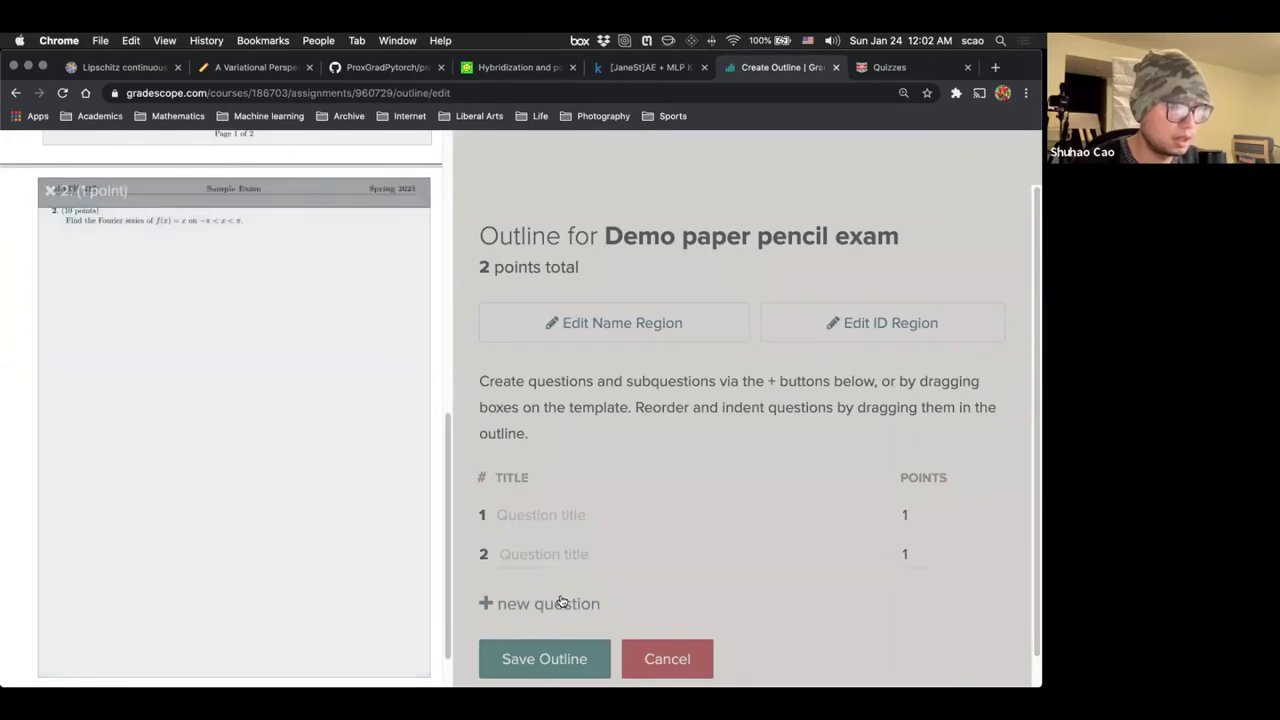
{"action": "scroll", "coordinate": [594, 583], "scroll_direction": "down", "scroll_amount": 1}
{"action": "scroll", "coordinate": [449, 601], "scroll_direction": "down", "scroll_amount": 1}
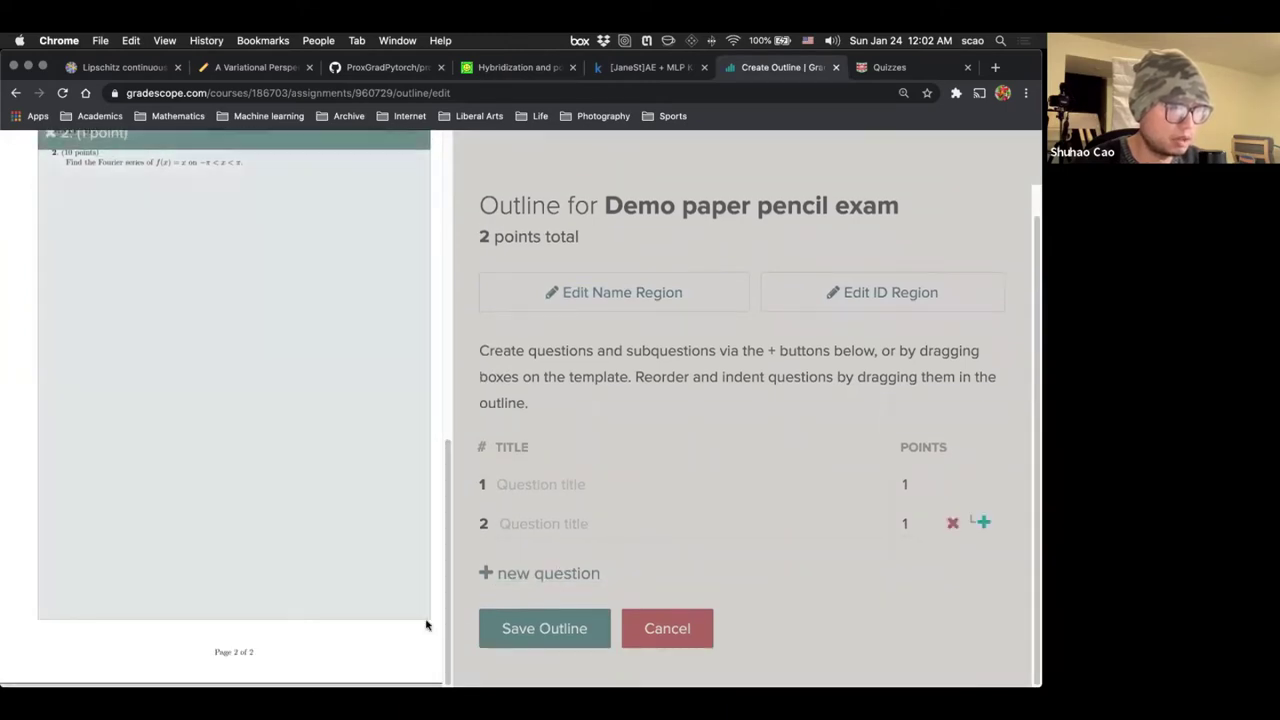
{"action": "left_click", "coordinate": [537, 640]}
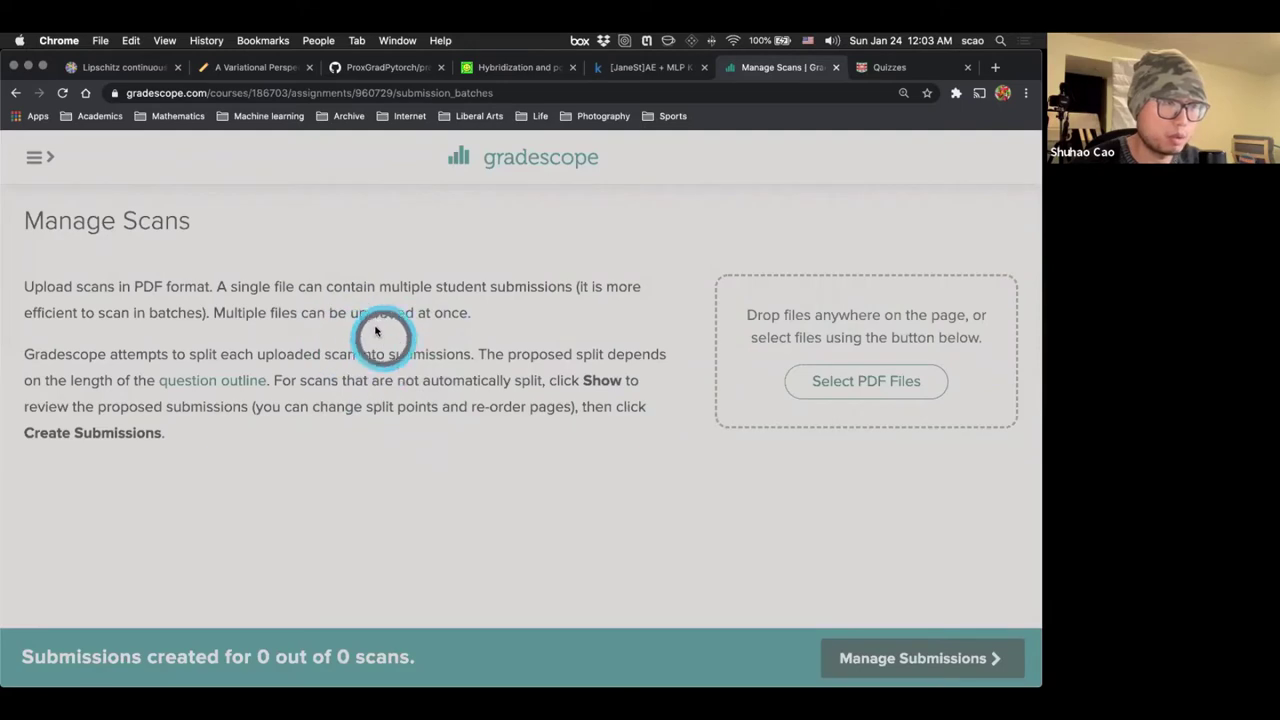
{"action": "left_click", "coordinate": [34, 160]}
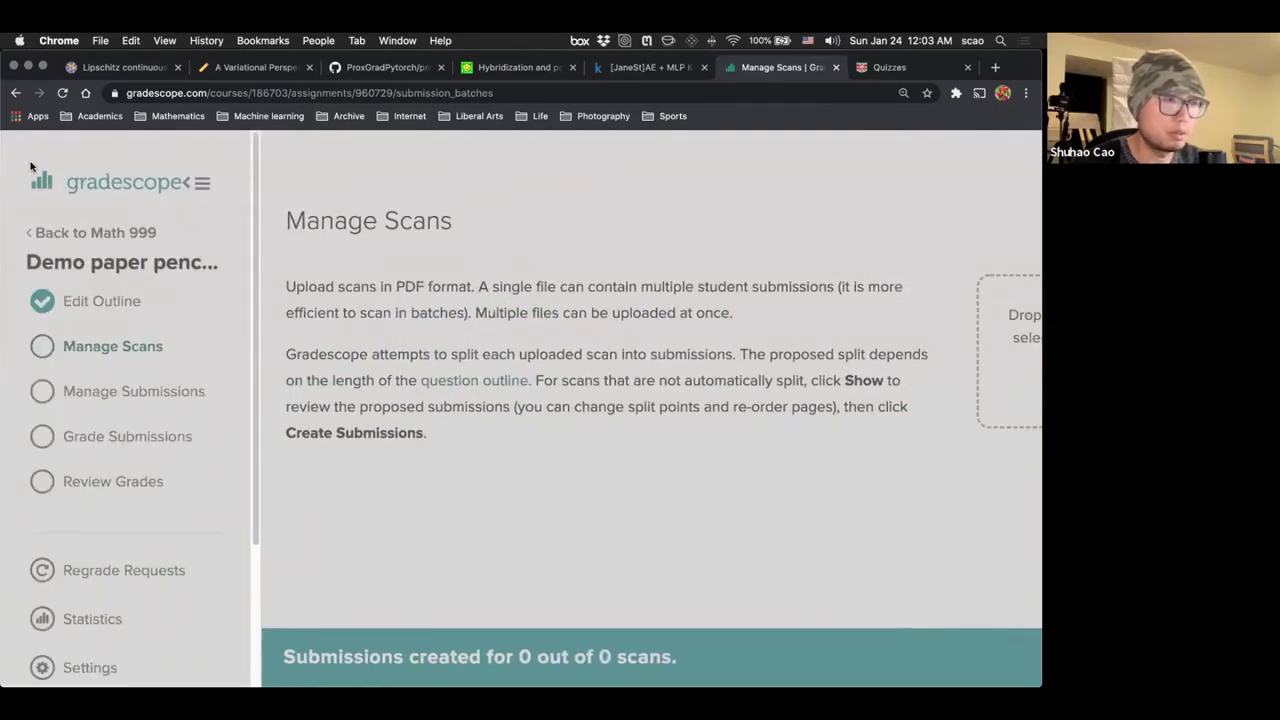
Step: From Demo paper pencil exam's Settings page, open Link under Canvas Assignment
{"action": "left_click", "coordinate": [103, 668]}
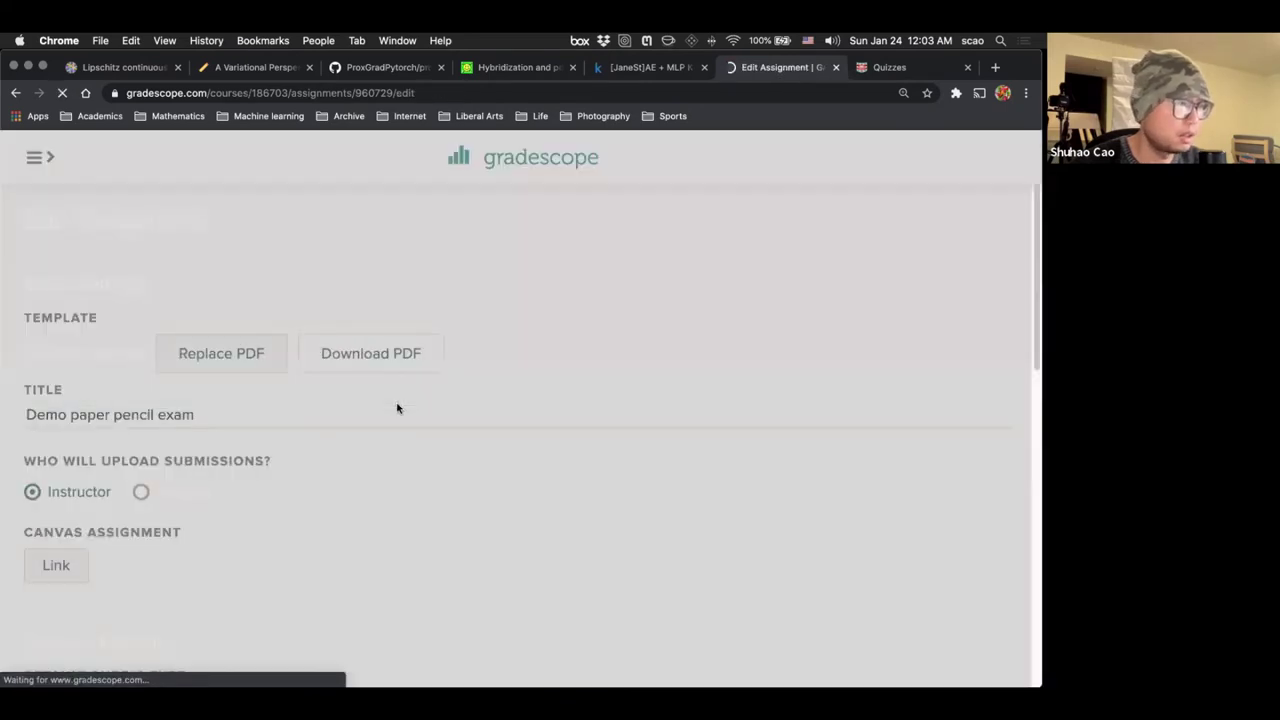
{"action": "scroll", "coordinate": [505, 460], "scroll_direction": "down", "scroll_amount": 2}
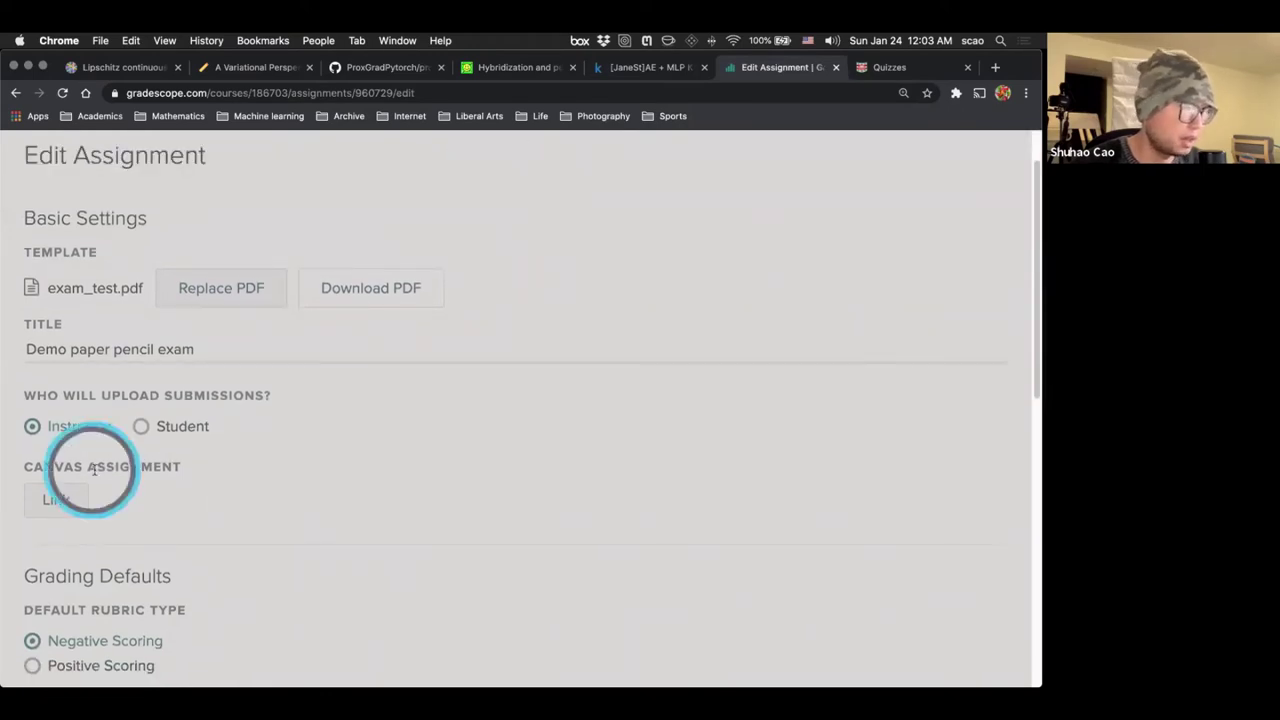
{"action": "left_click", "coordinate": [52, 499]}
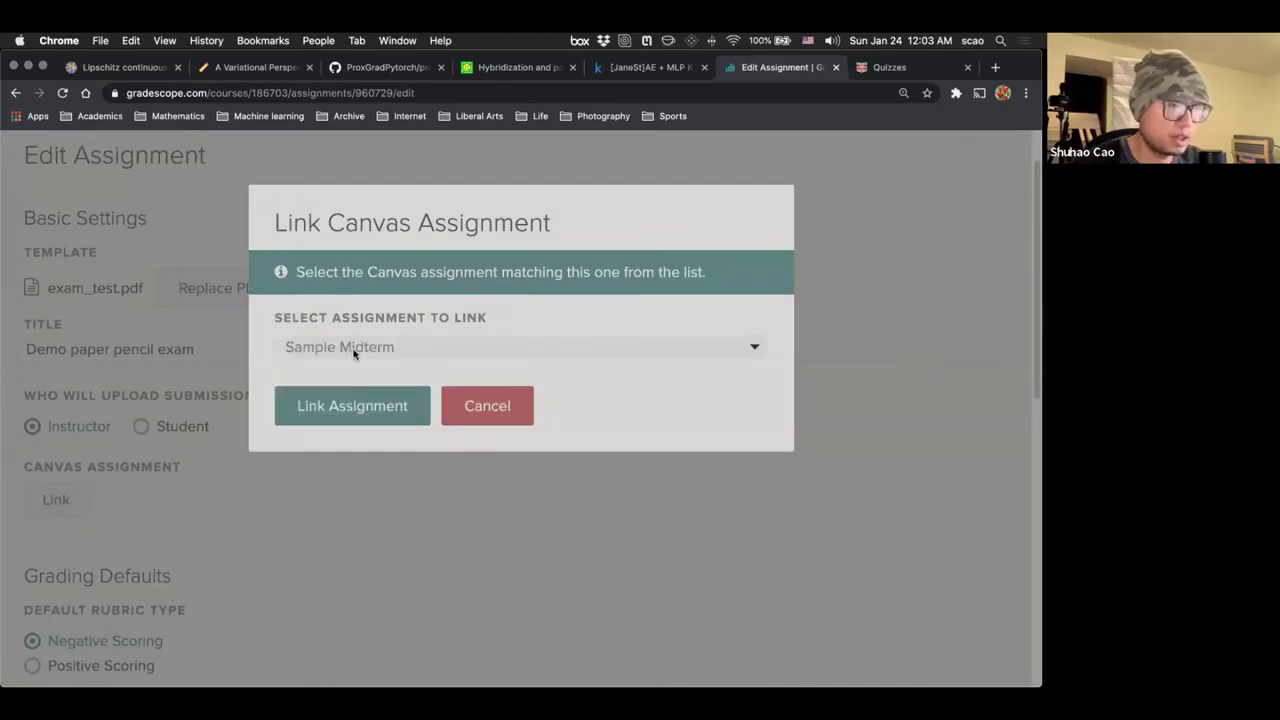
Step: Link the assignment to Canvas 'Demo paper pencil exam- Requires Respondus LockDown Browser'
{"action": "left_click", "coordinate": [355, 354]}
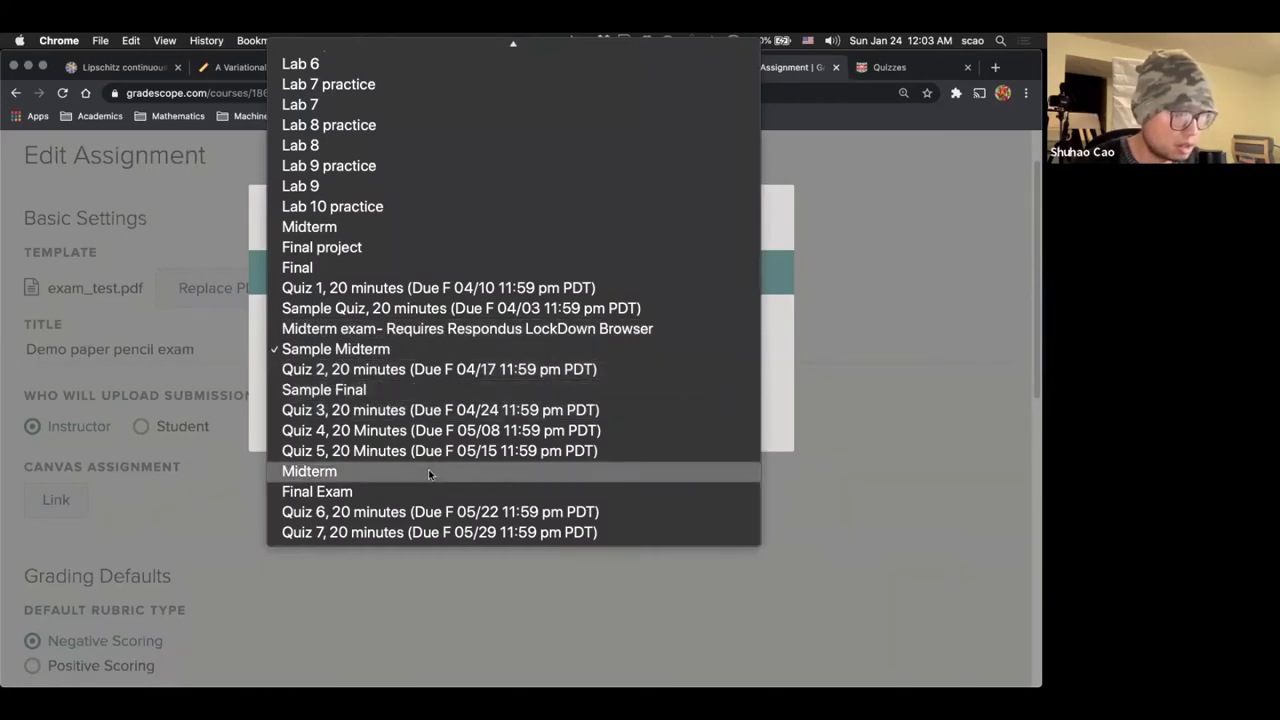
{"action": "scroll", "coordinate": [430, 472], "scroll_direction": "up", "scroll_amount": 1}
{"action": "scroll", "coordinate": [430, 474], "scroll_direction": "up", "scroll_amount": 8}
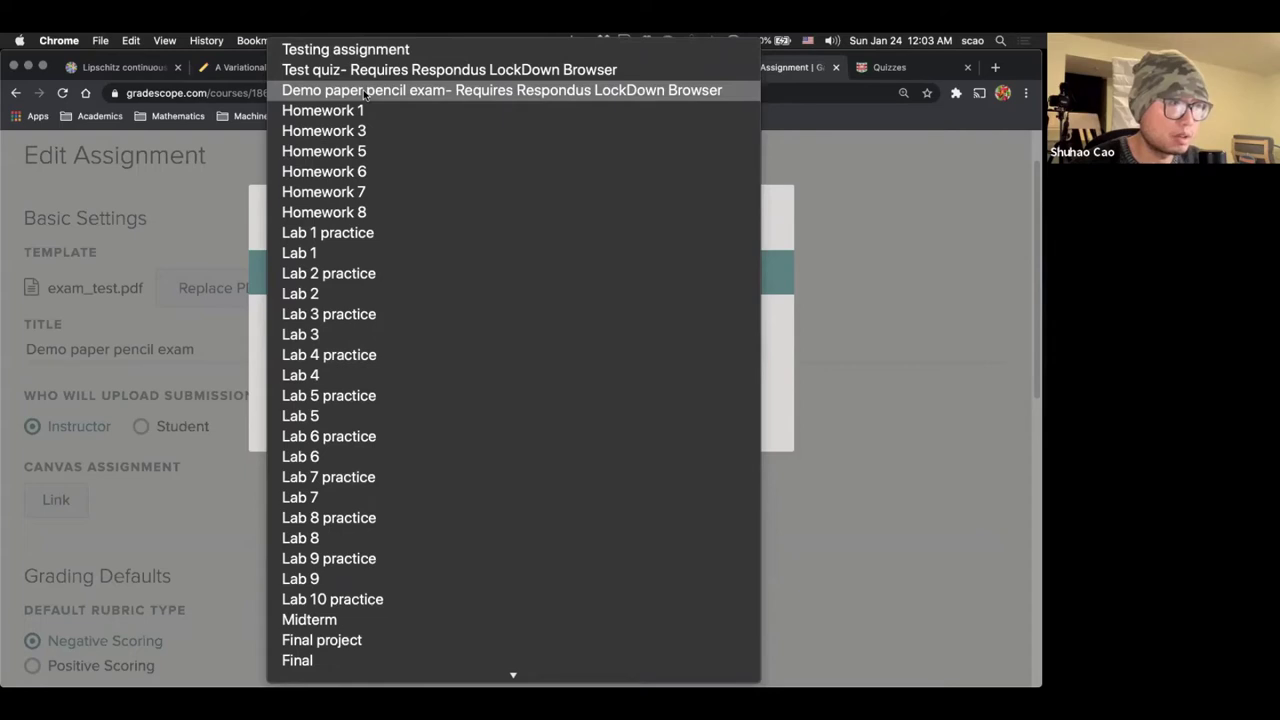
{"action": "left_click", "coordinate": [366, 91]}
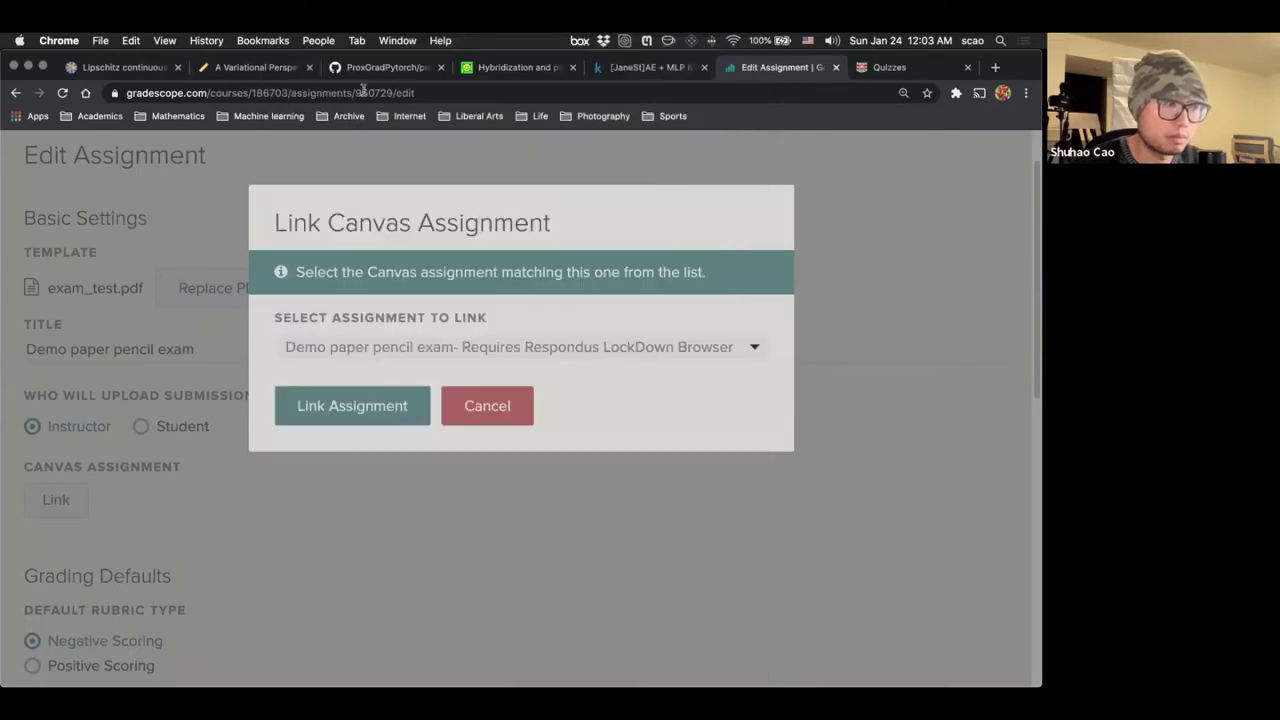
{"action": "left_click", "coordinate": [322, 392]}
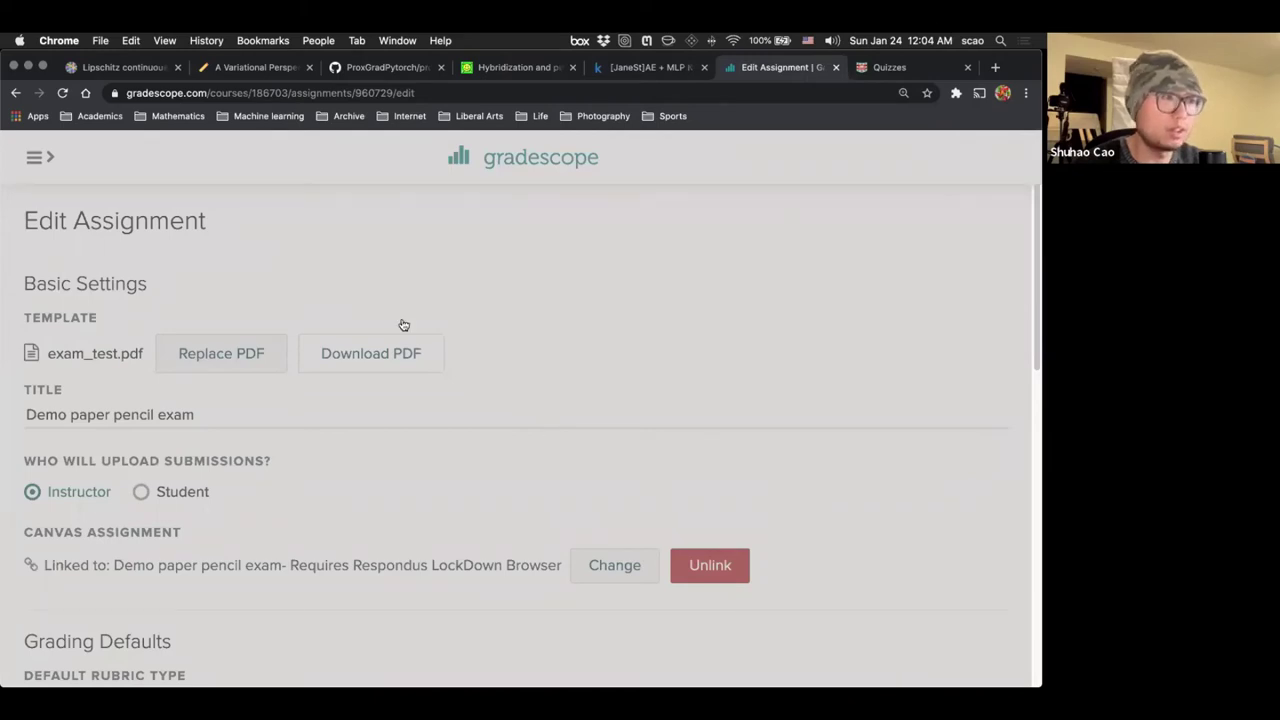
{"action": "left_click", "coordinate": [35, 157]}
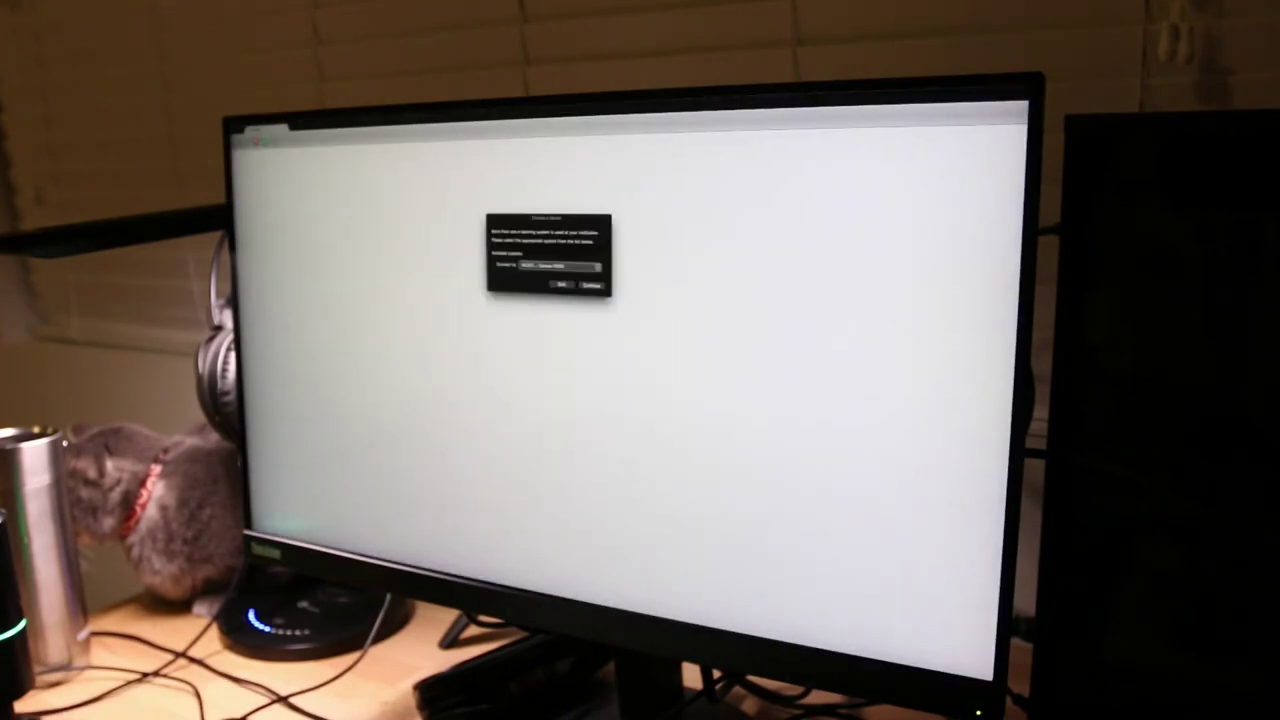
{"action": "left_click", "coordinate": [592, 286]}
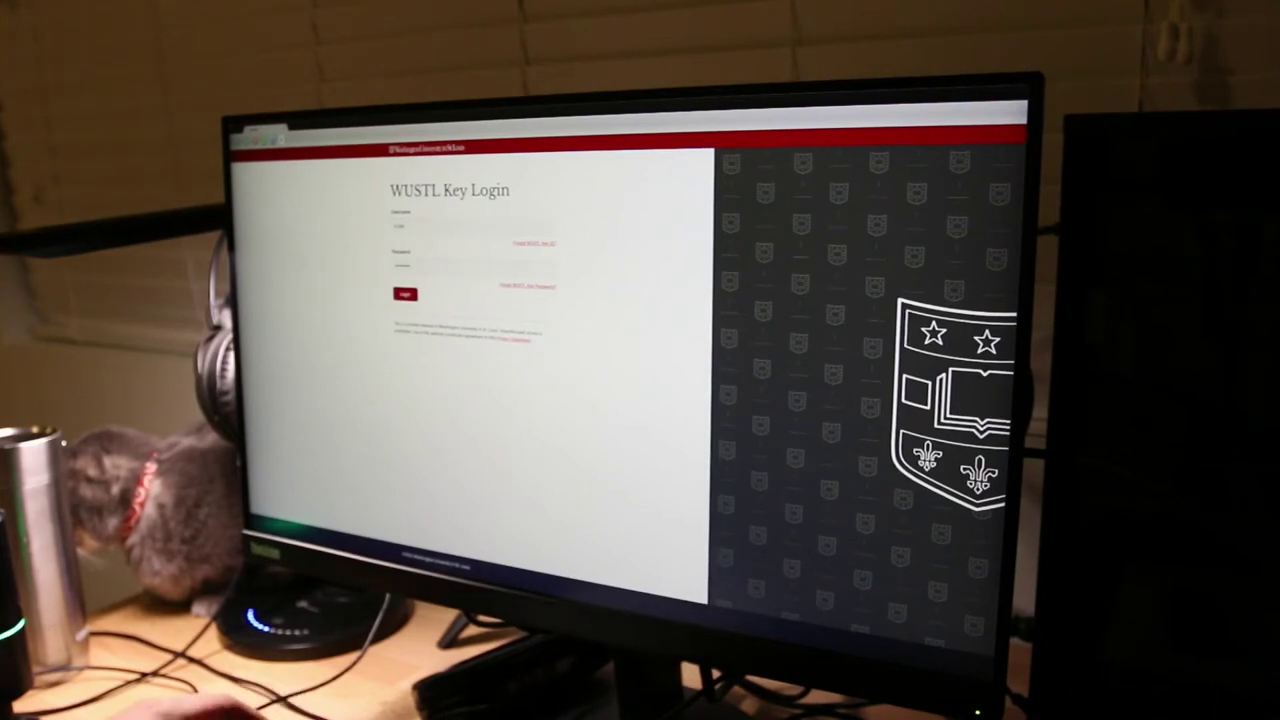
{"action": "key", "text": "Return"}
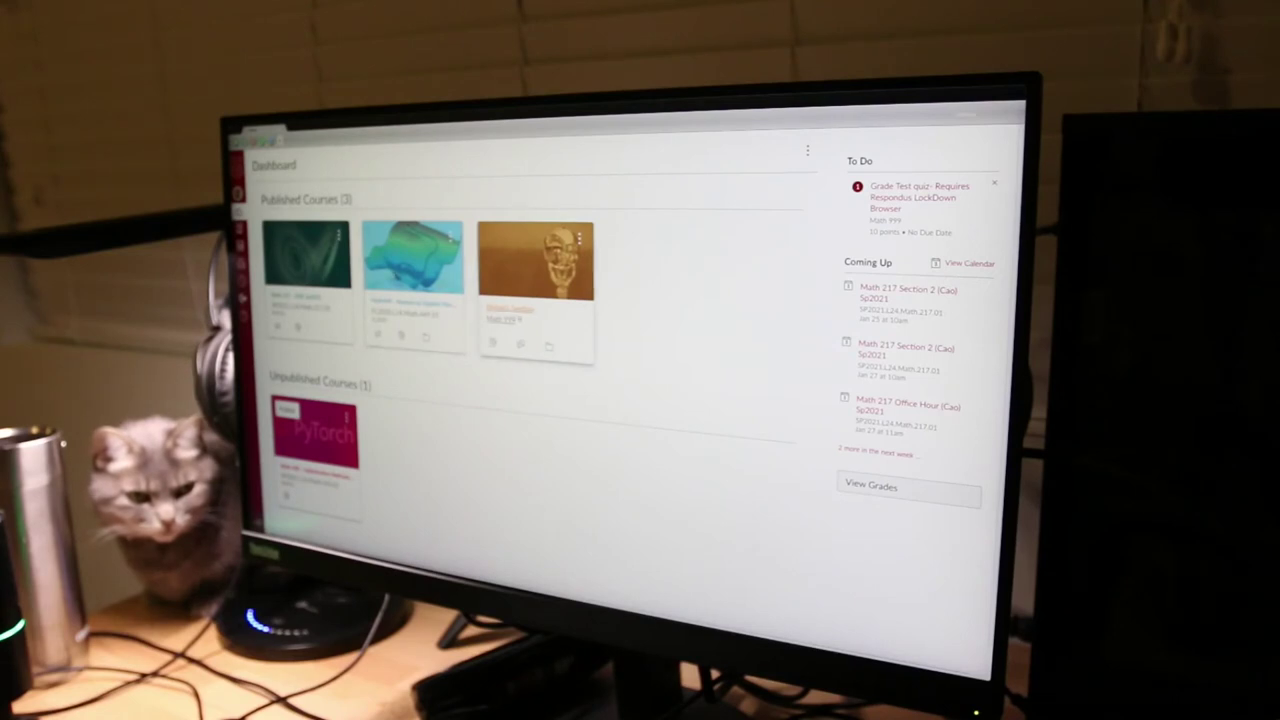
Step: In Math 999 student view, open the Demo paper pencil exam from Assignments and start it
{"action": "left_click", "coordinate": [578, 340]}
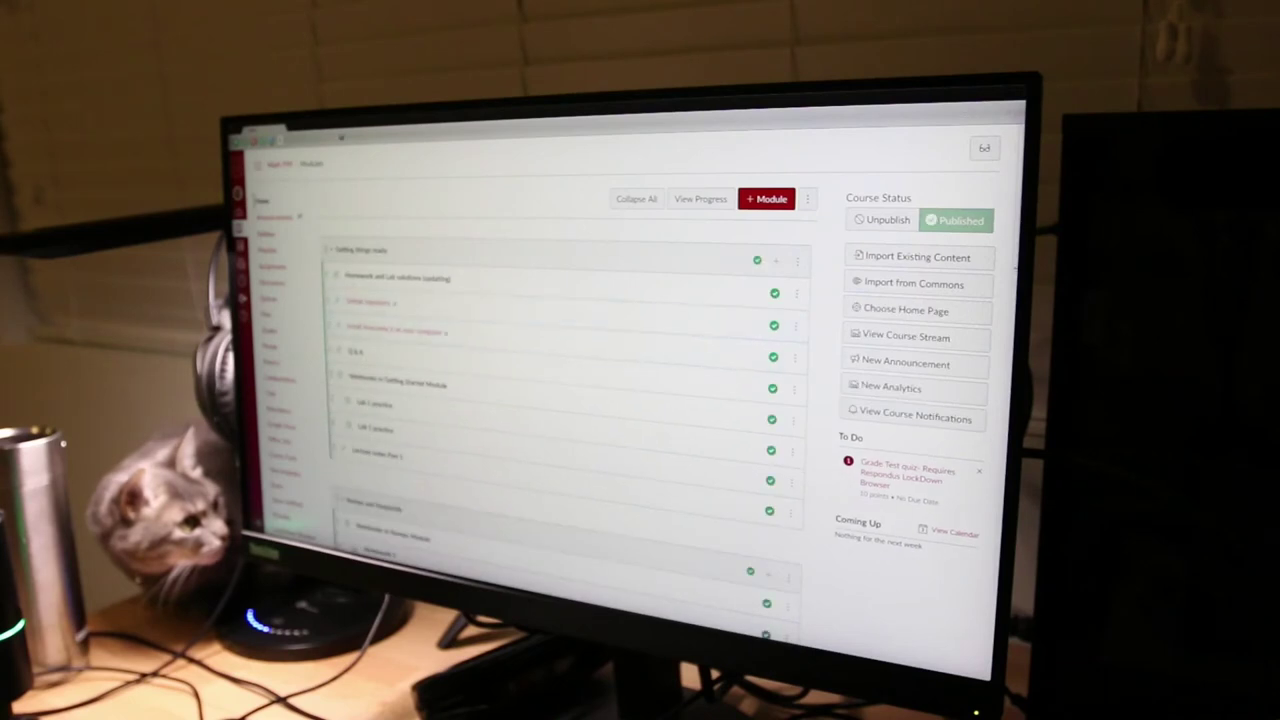
{"action": "left_click", "coordinate": [984, 148]}
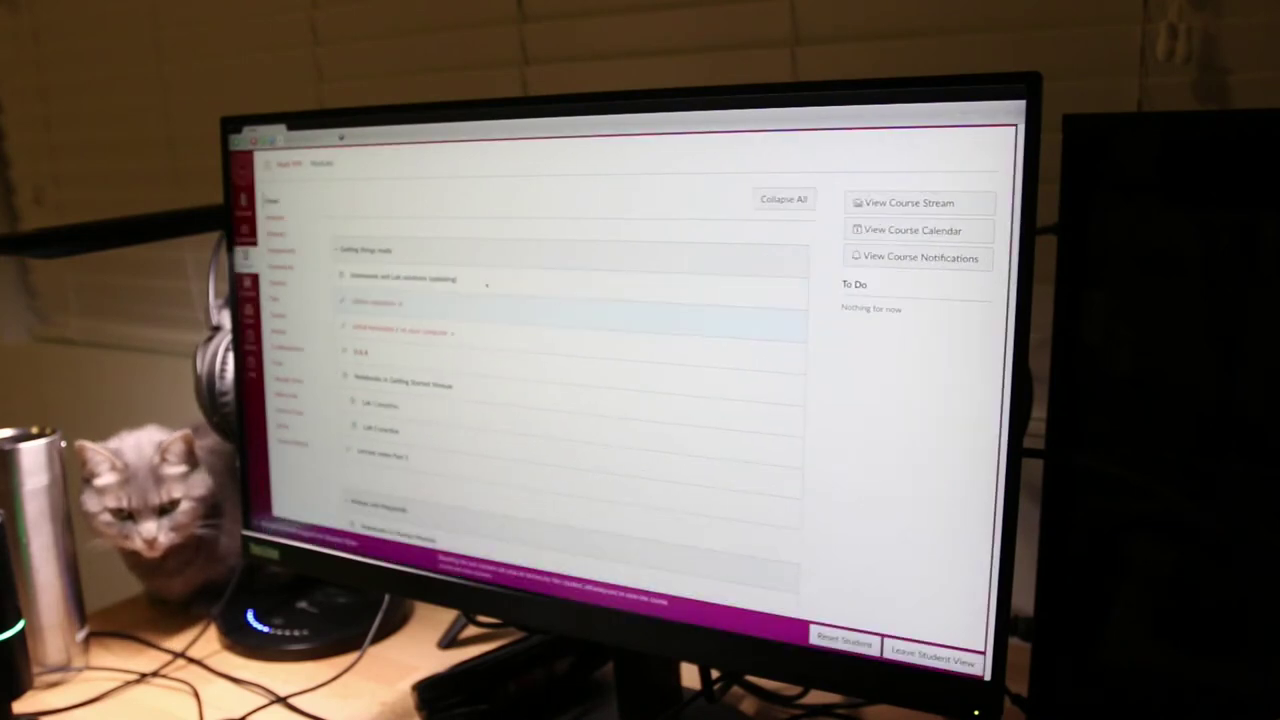
{"action": "left_click", "coordinate": [285, 250]}
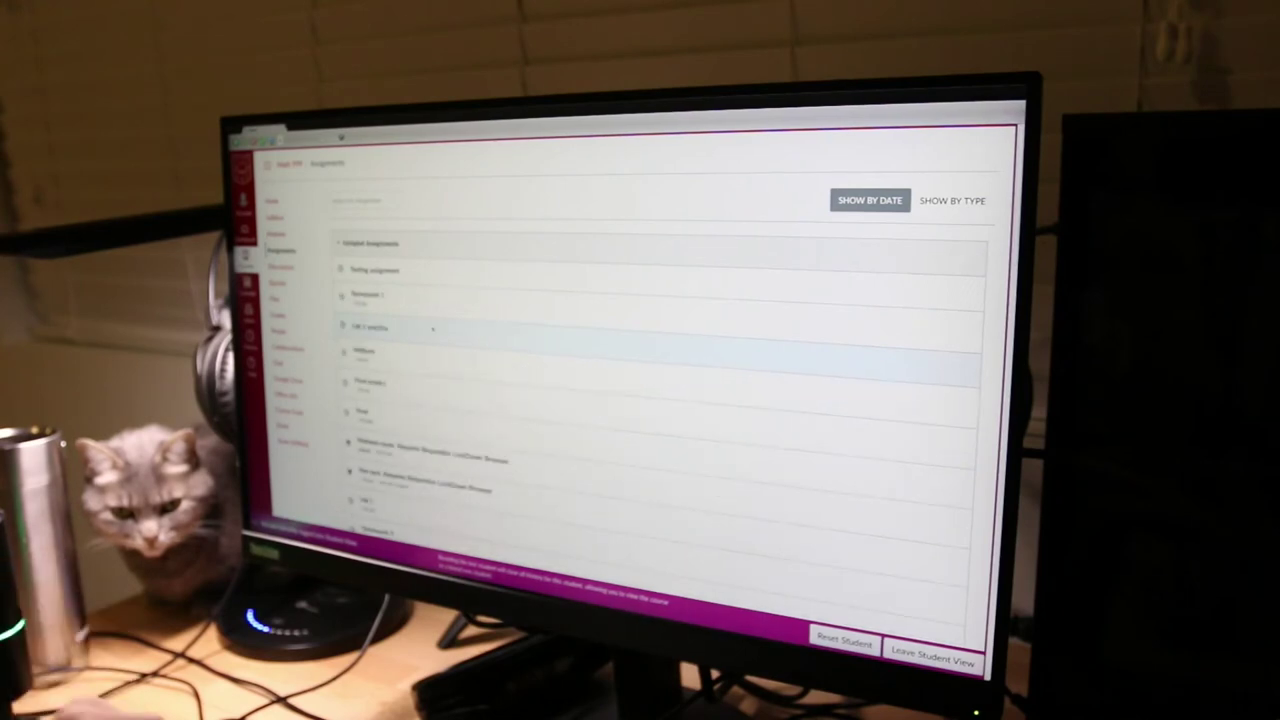
{"action": "scroll", "coordinate": [434, 328], "scroll_direction": "down", "scroll_amount": 3}
{"action": "scroll", "coordinate": [640, 380], "scroll_direction": "down", "scroll_amount": 3}
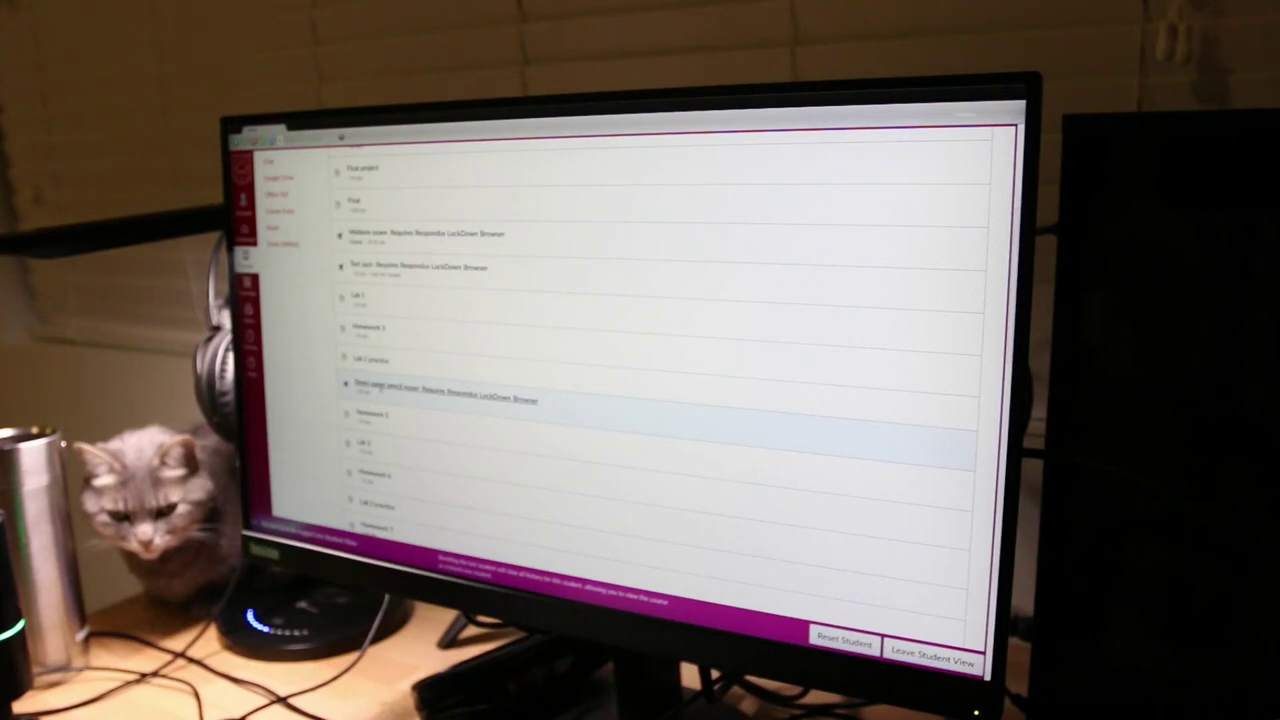
{"action": "left_click", "coordinate": [380, 393]}
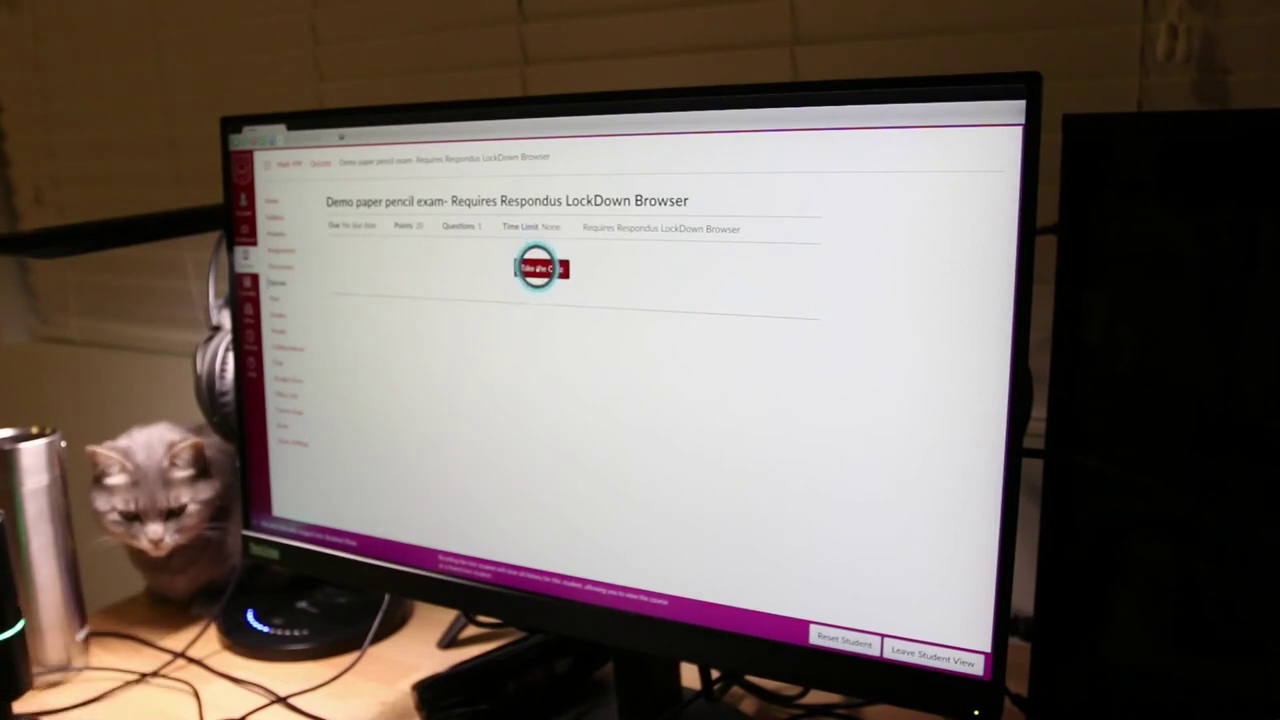
{"action": "left_click", "coordinate": [541, 269]}
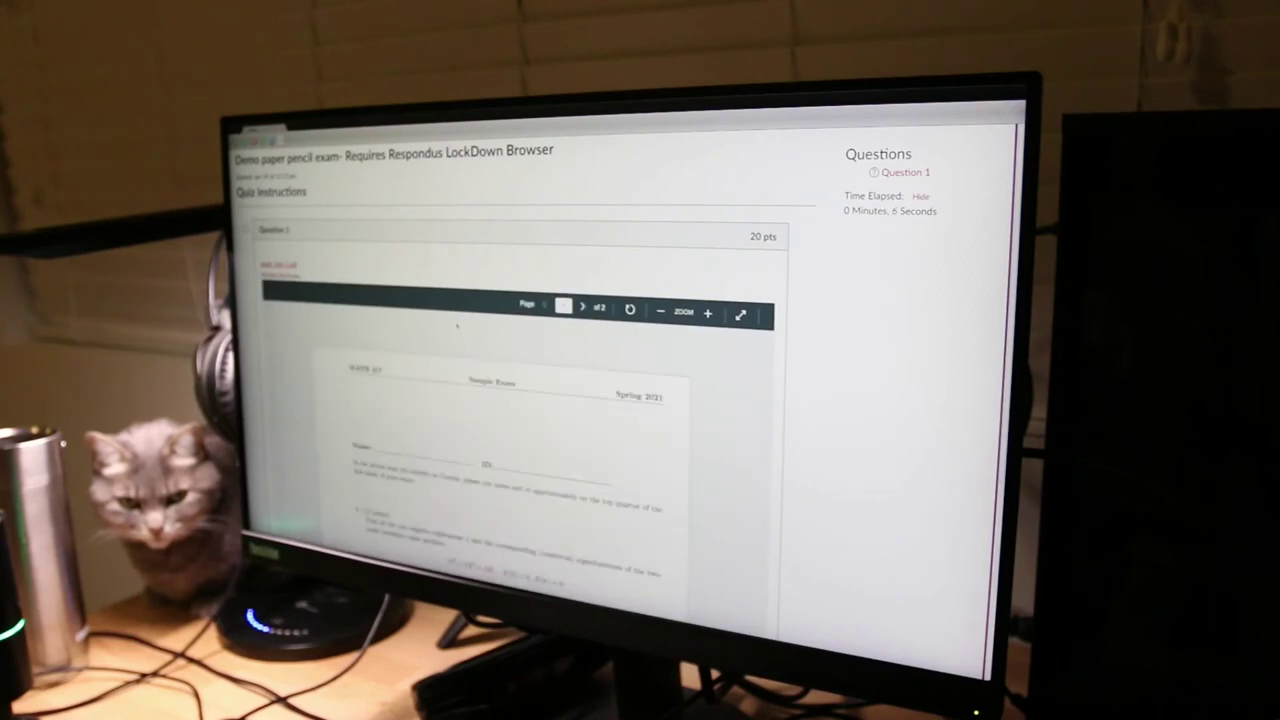
Step: Scroll the exam PDF down to page 2's Fourier series question
{"action": "scroll", "coordinate": [819, 457], "scroll_direction": "down", "scroll_amount": 3}
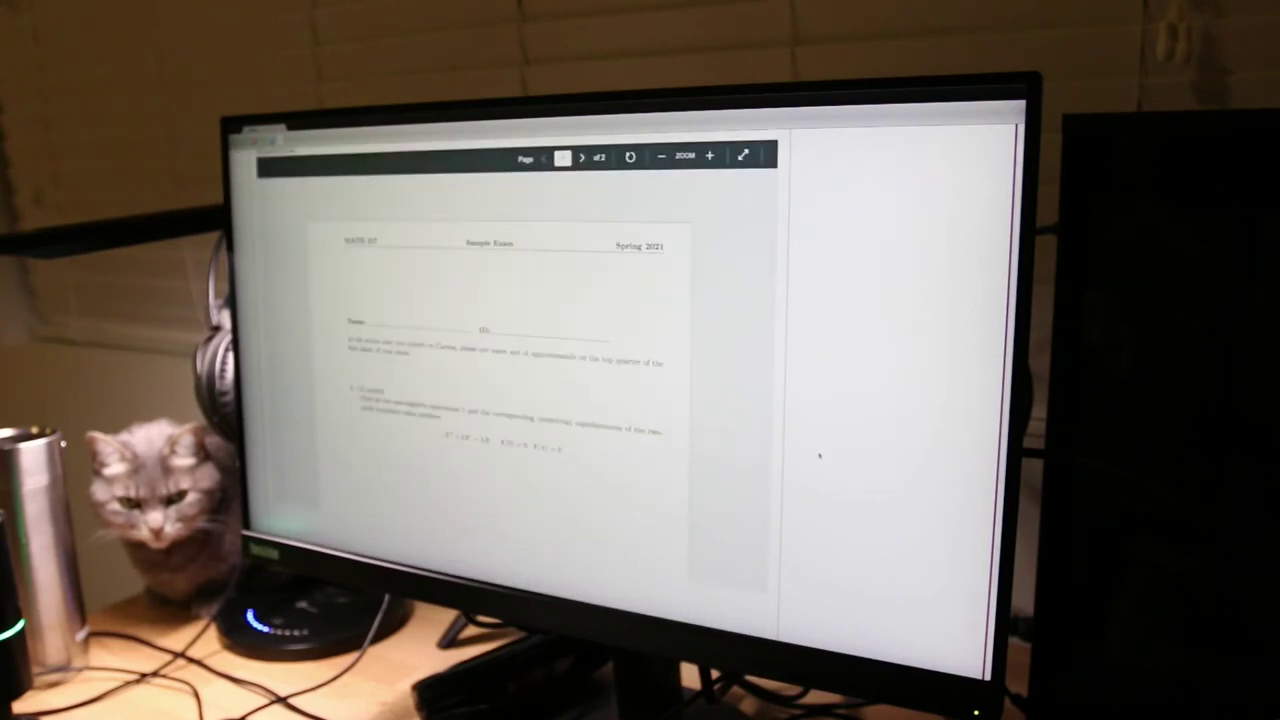
{"action": "scroll", "coordinate": [557, 376], "scroll_direction": "down", "scroll_amount": 2}
{"action": "scroll", "coordinate": [557, 376], "scroll_direction": "down", "scroll_amount": 5}
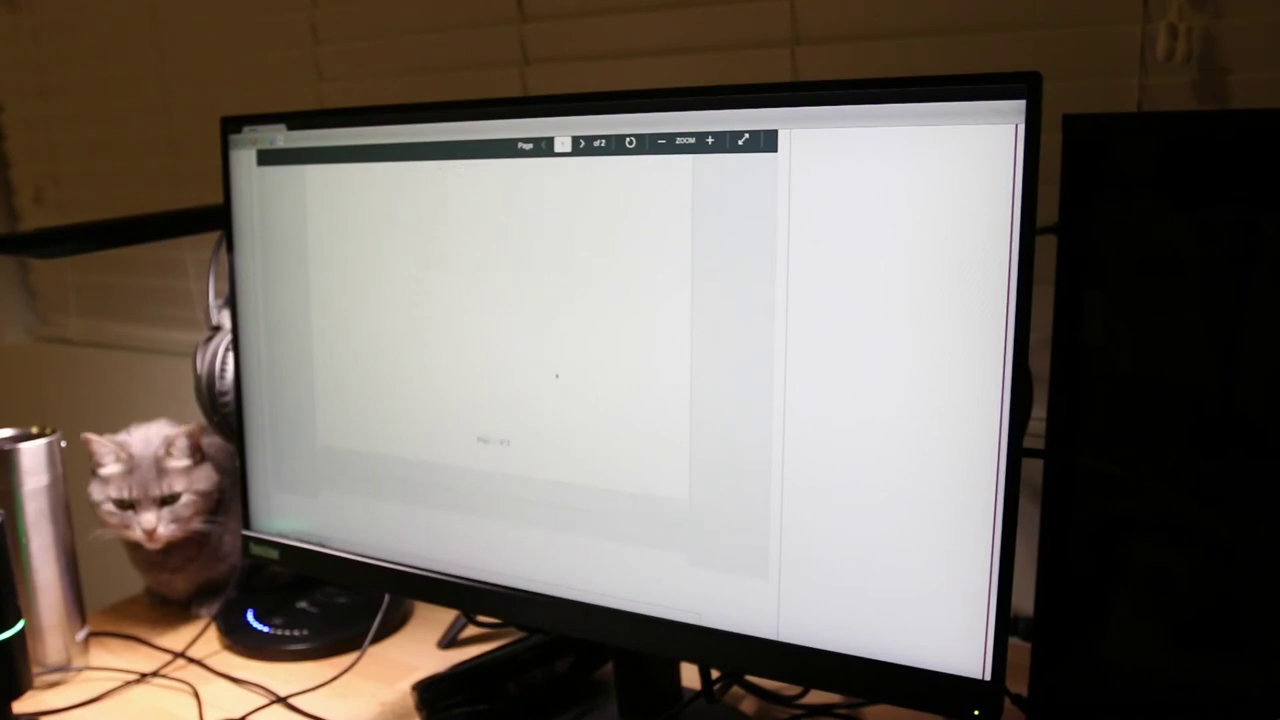
{"action": "scroll", "coordinate": [557, 376], "scroll_direction": "down", "scroll_amount": 3}
{"action": "scroll", "coordinate": [557, 376], "scroll_direction": "down", "scroll_amount": 3}
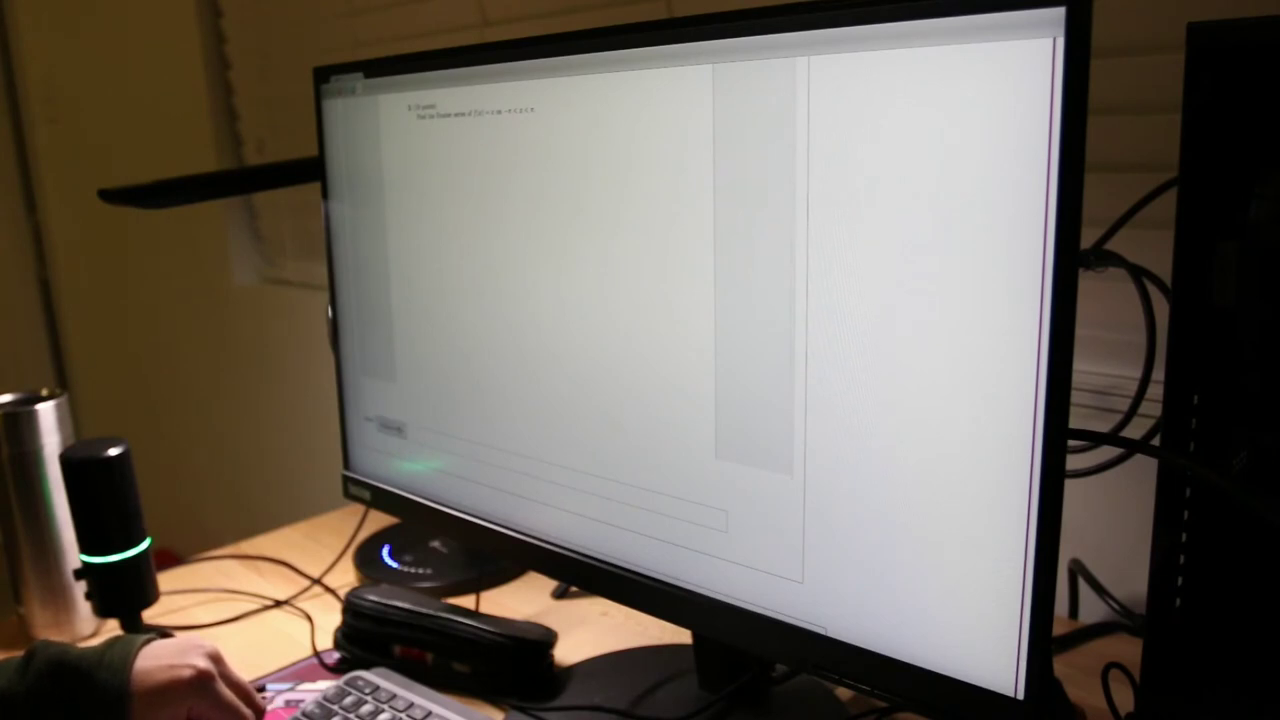
Step: Attach the scanned answer PDF to the quiz's file upload question
{"action": "left_click", "coordinate": [390, 428]}
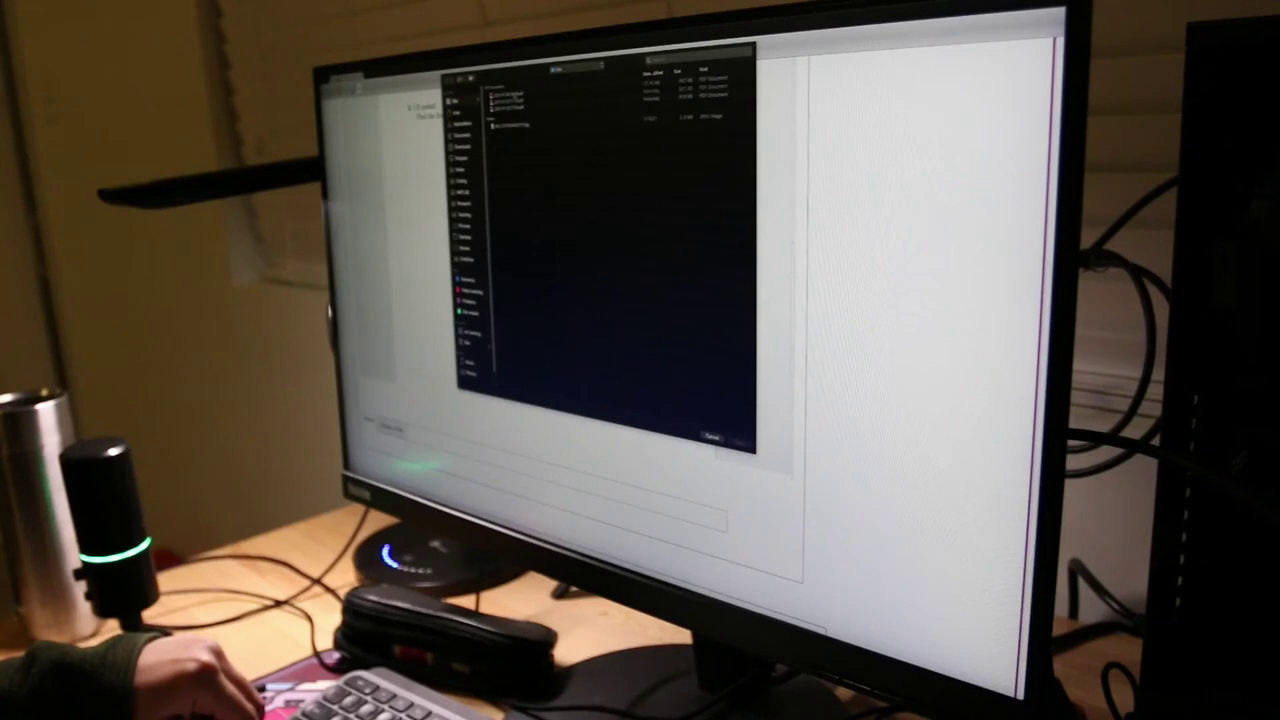
{"action": "left_click", "coordinate": [505, 93]}
{"action": "left_click", "coordinate": [740, 441]}
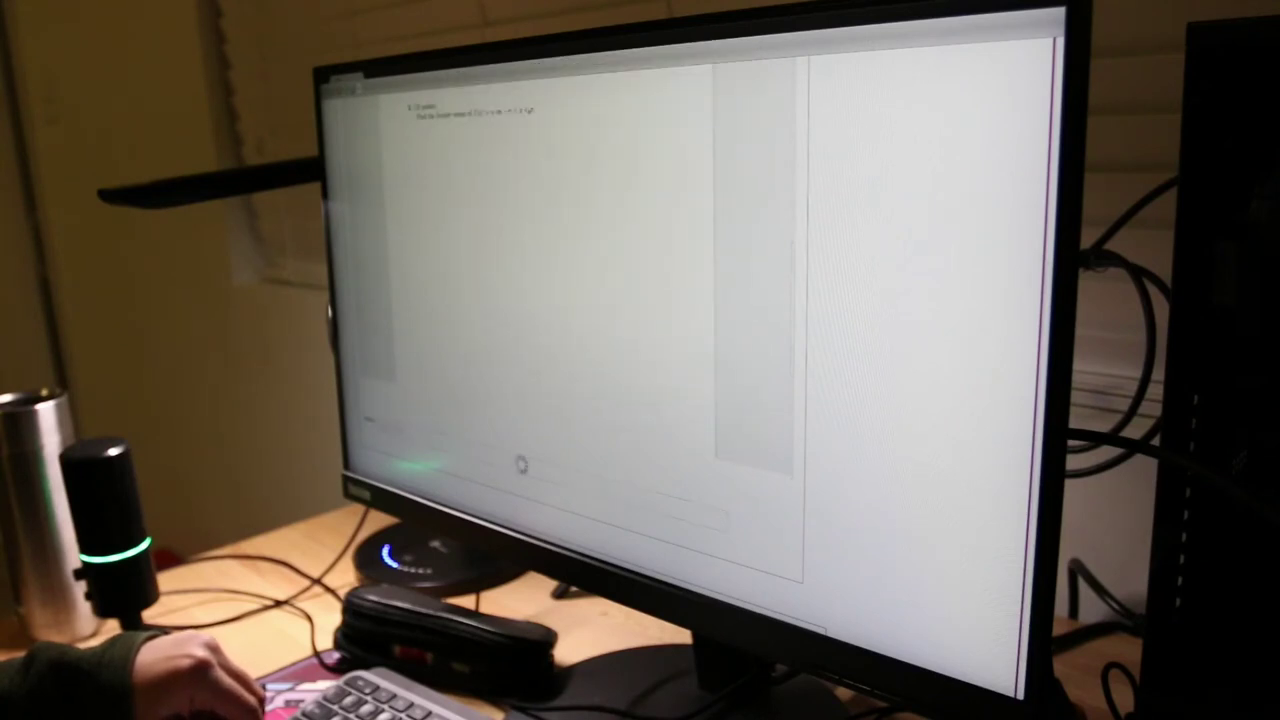
{"action": "scroll", "coordinate": [560, 350], "scroll_direction": "down", "scroll_amount": 1}
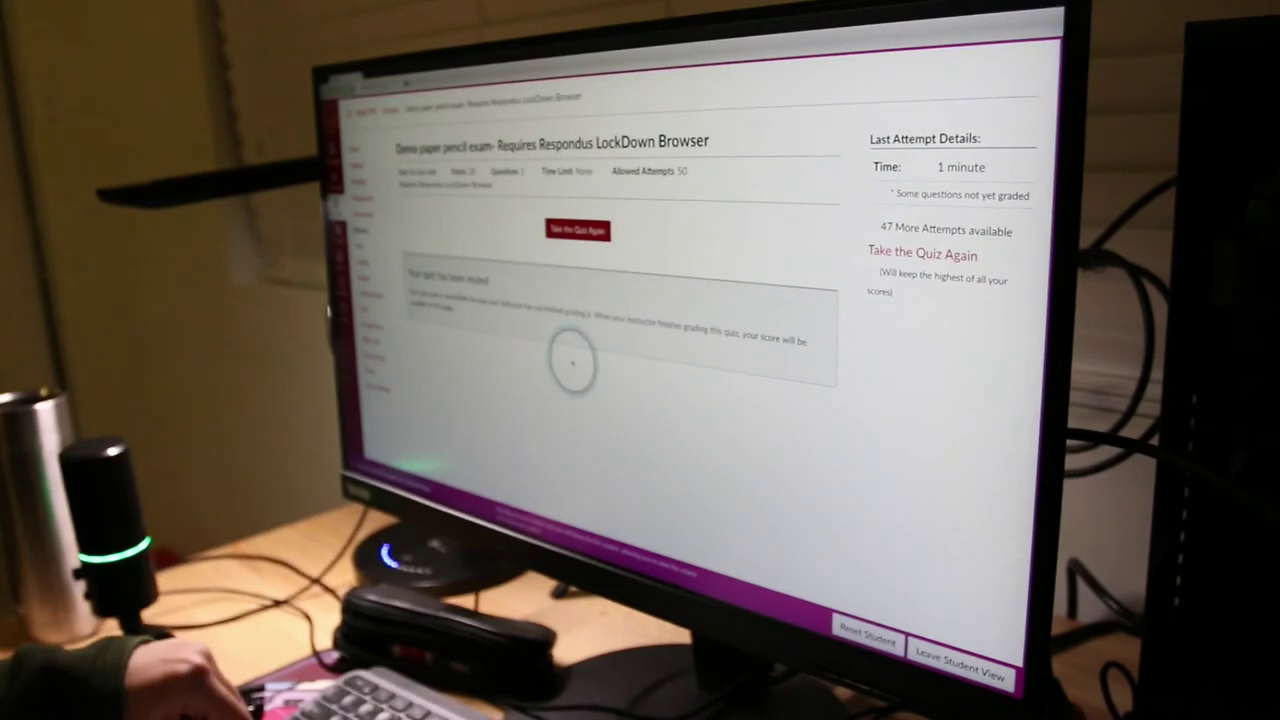
Step: Leave Student View and allow LockDown Browser to launch
{"action": "left_click", "coordinate": [960, 665]}
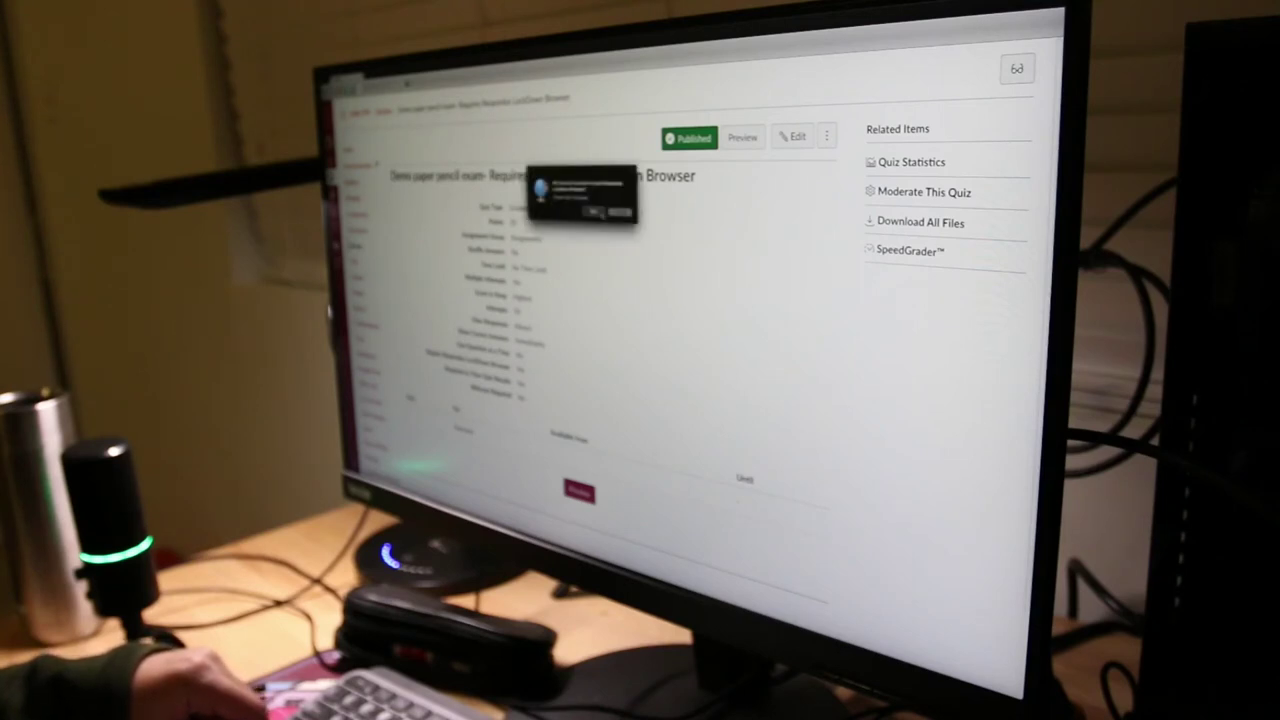
{"action": "left_click", "coordinate": [593, 211]}
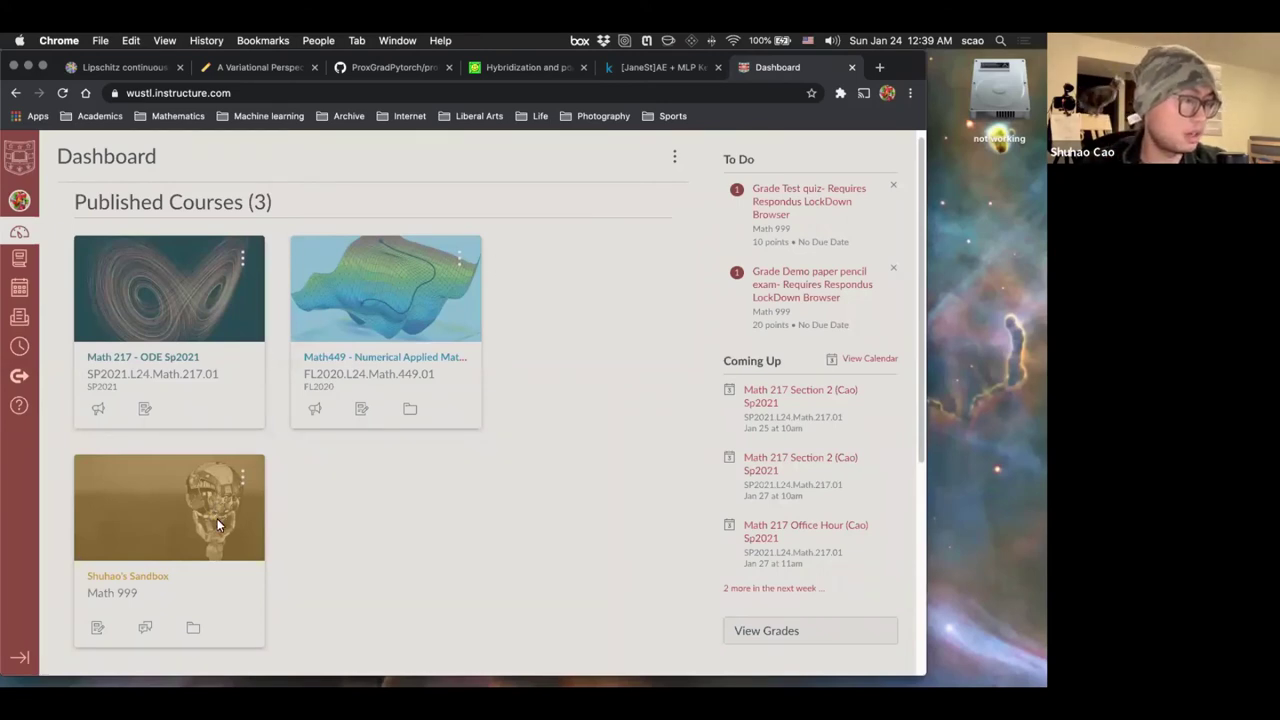
Step: Open Math 999's Demo paper pencil exam and download all submitted files as submissions.zip
{"action": "scroll", "coordinate": [217, 518], "scroll_direction": "down", "scroll_amount": 1}
{"action": "left_click", "coordinate": [128, 554]}
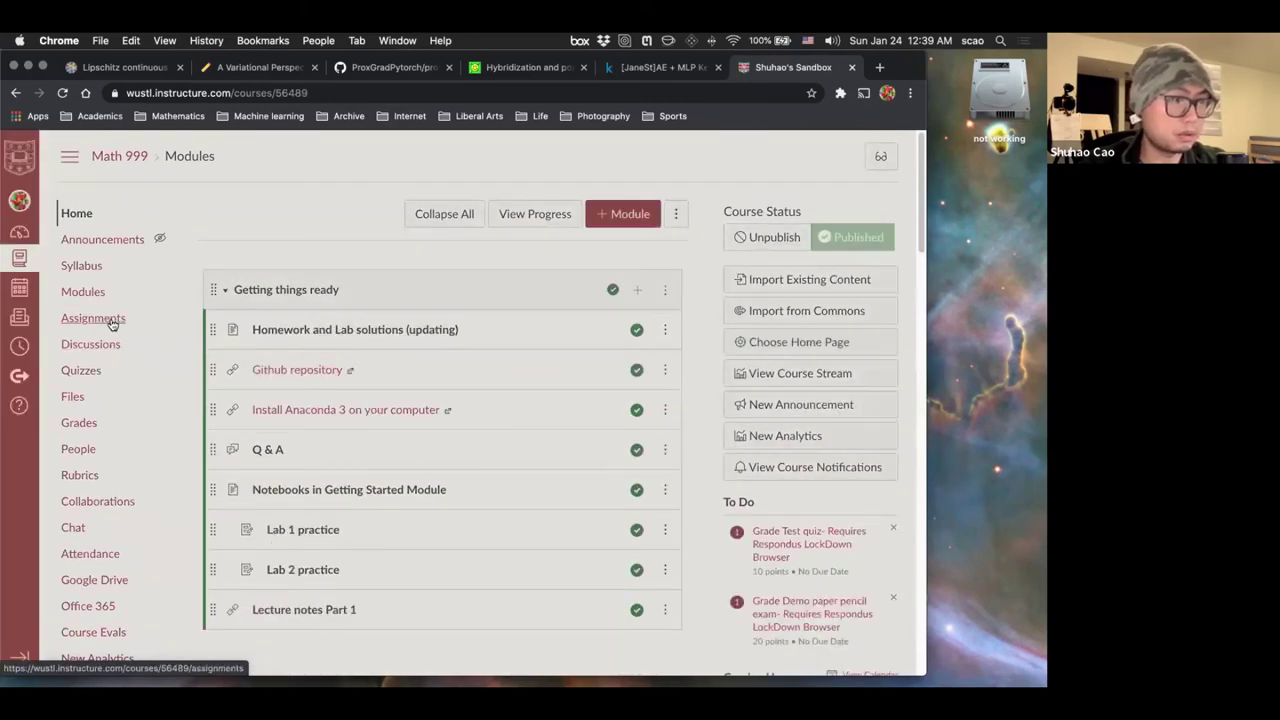
{"action": "left_click", "coordinate": [112, 320]}
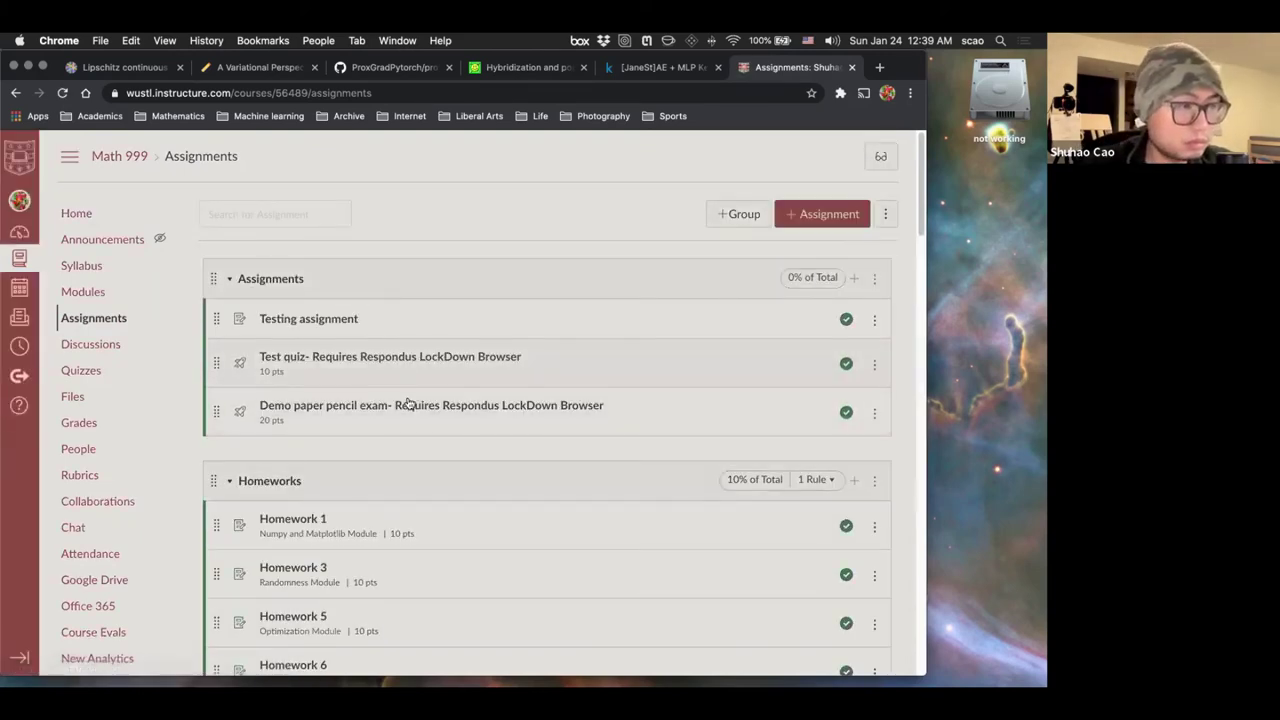
{"action": "left_click", "coordinate": [358, 410]}
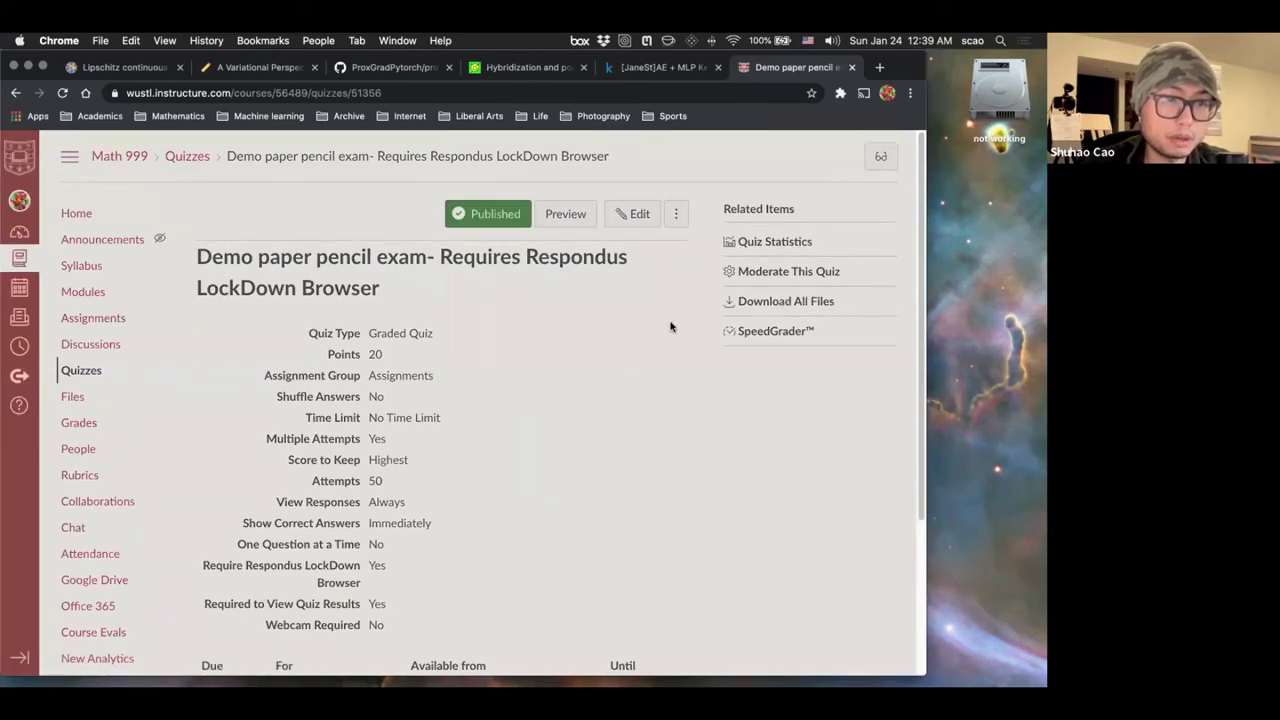
{"action": "left_click", "coordinate": [815, 309]}
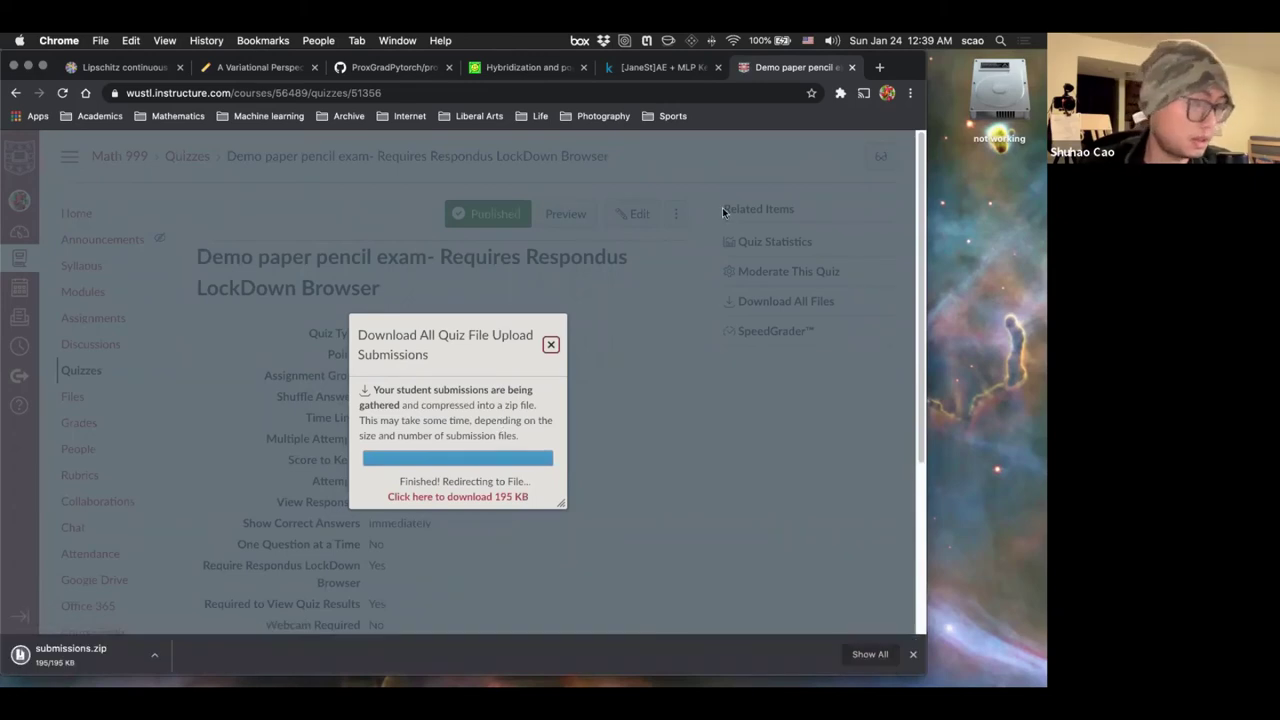
{"action": "left_click", "coordinate": [75, 655]}
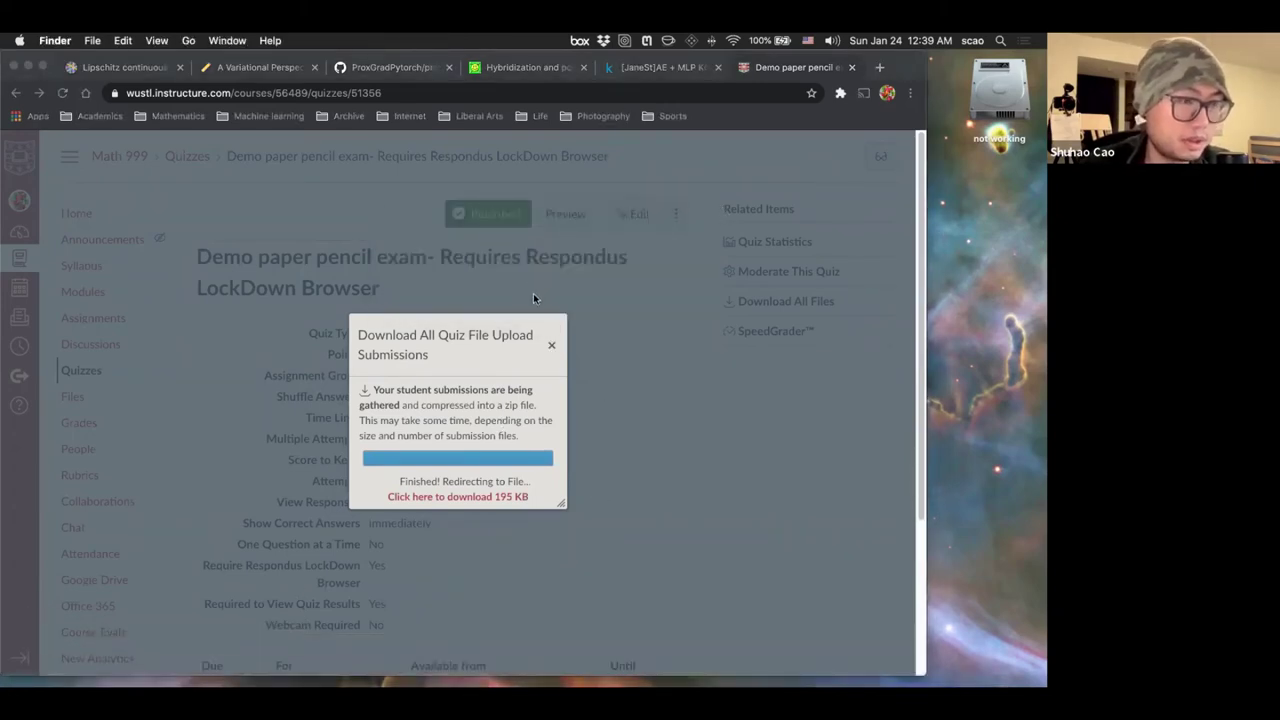
{"action": "left_click", "coordinate": [650, 425]}
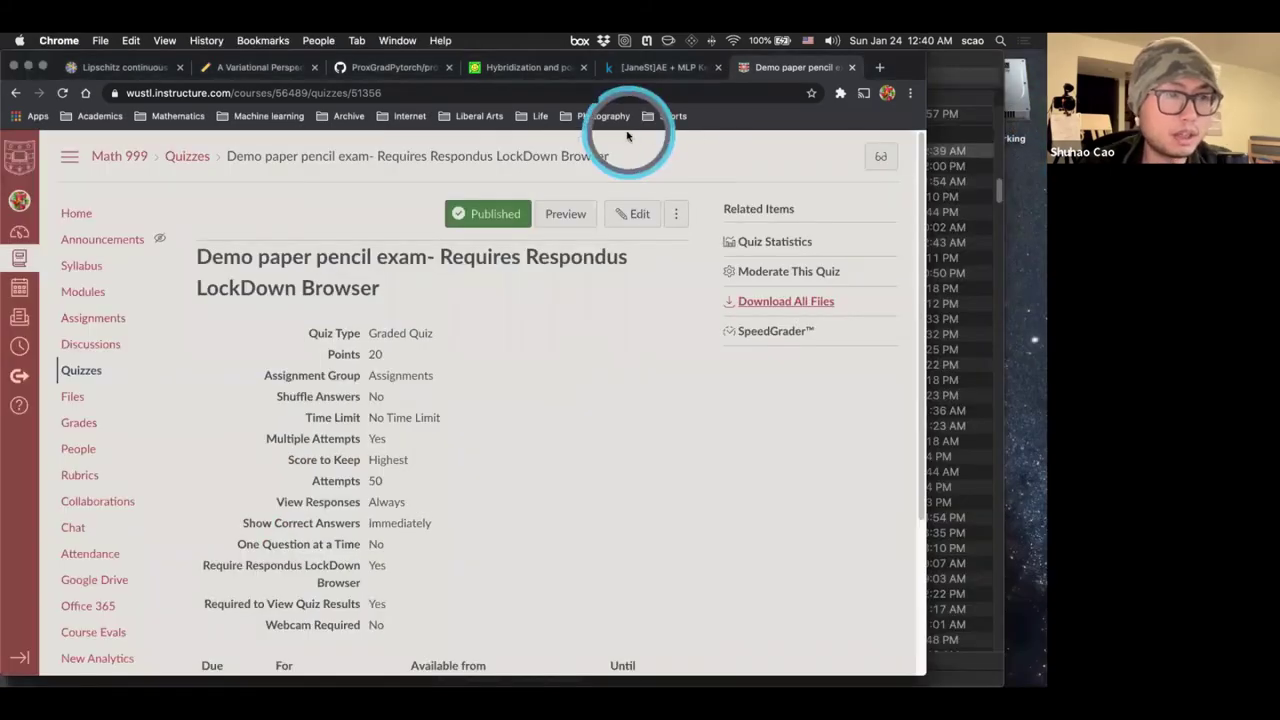
Step: Go to gradescope.com and open the Demo paper pencil exam assignment in Math 999
{"action": "left_click", "coordinate": [156, 93]}
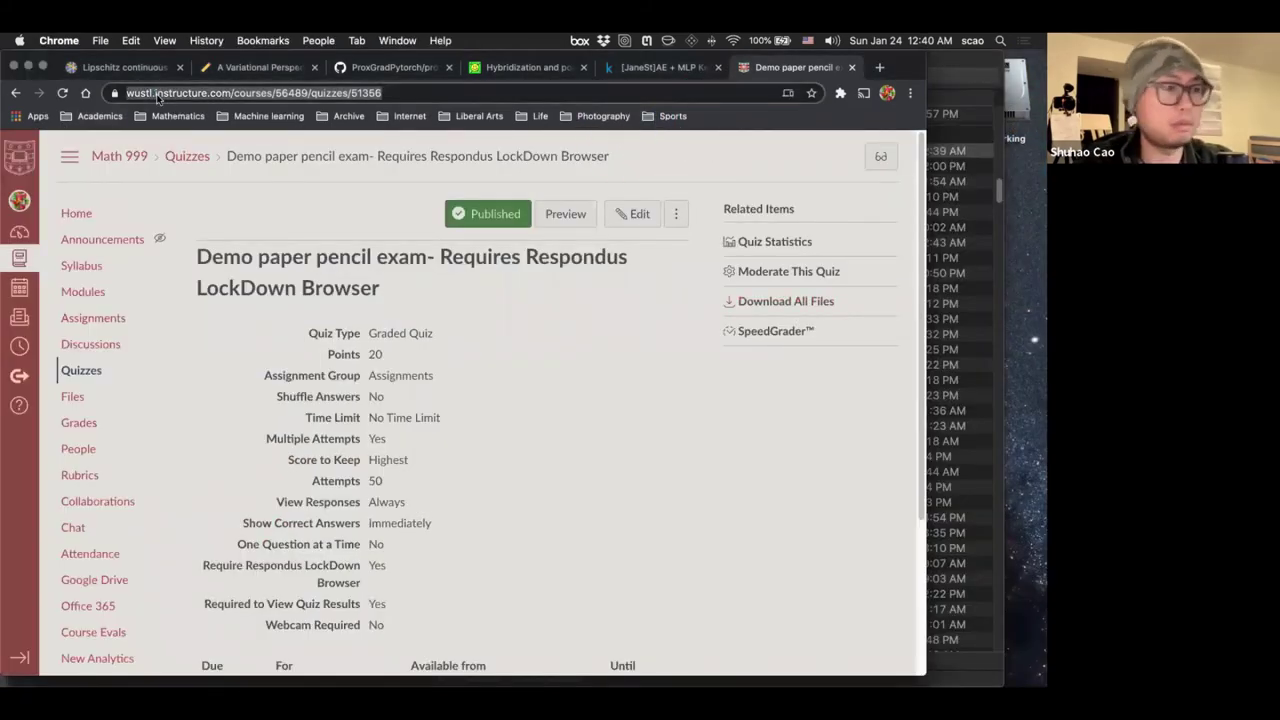
{"action": "type", "text": "gradescope.com"}
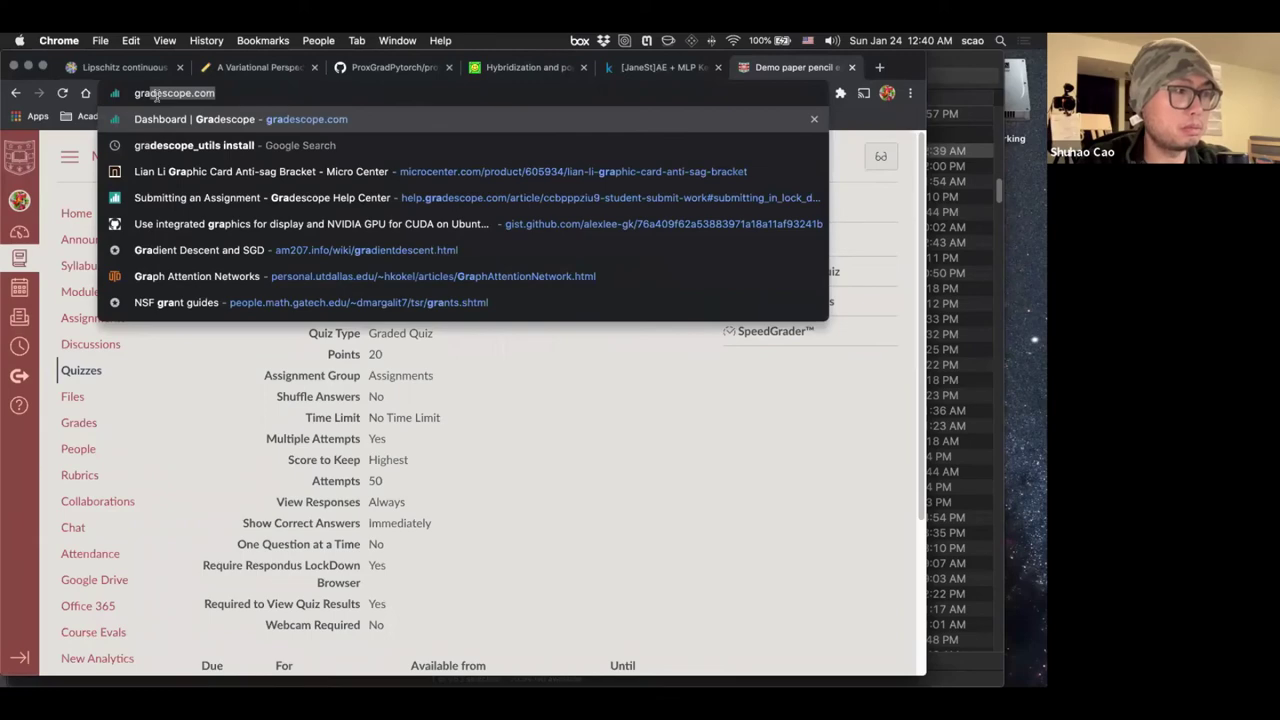
{"action": "key", "text": "Return"}
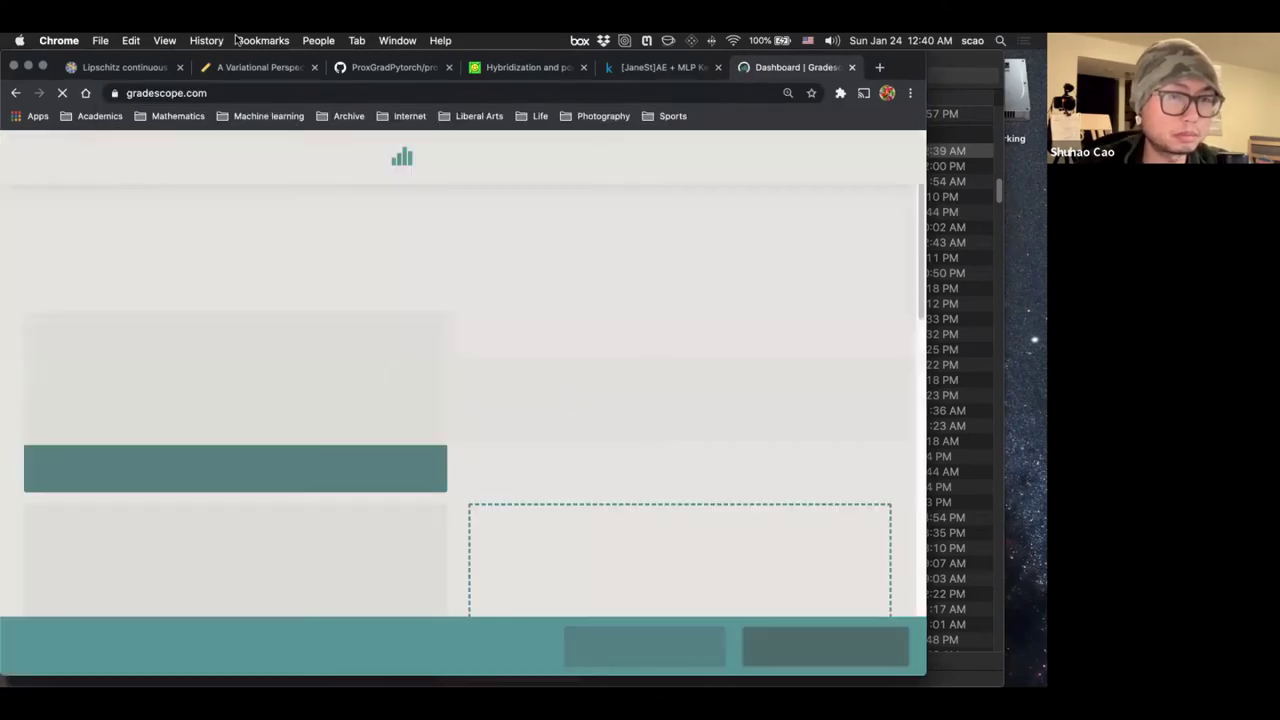
{"action": "scroll", "coordinate": [635, 391], "scroll_direction": "down", "scroll_amount": 8}
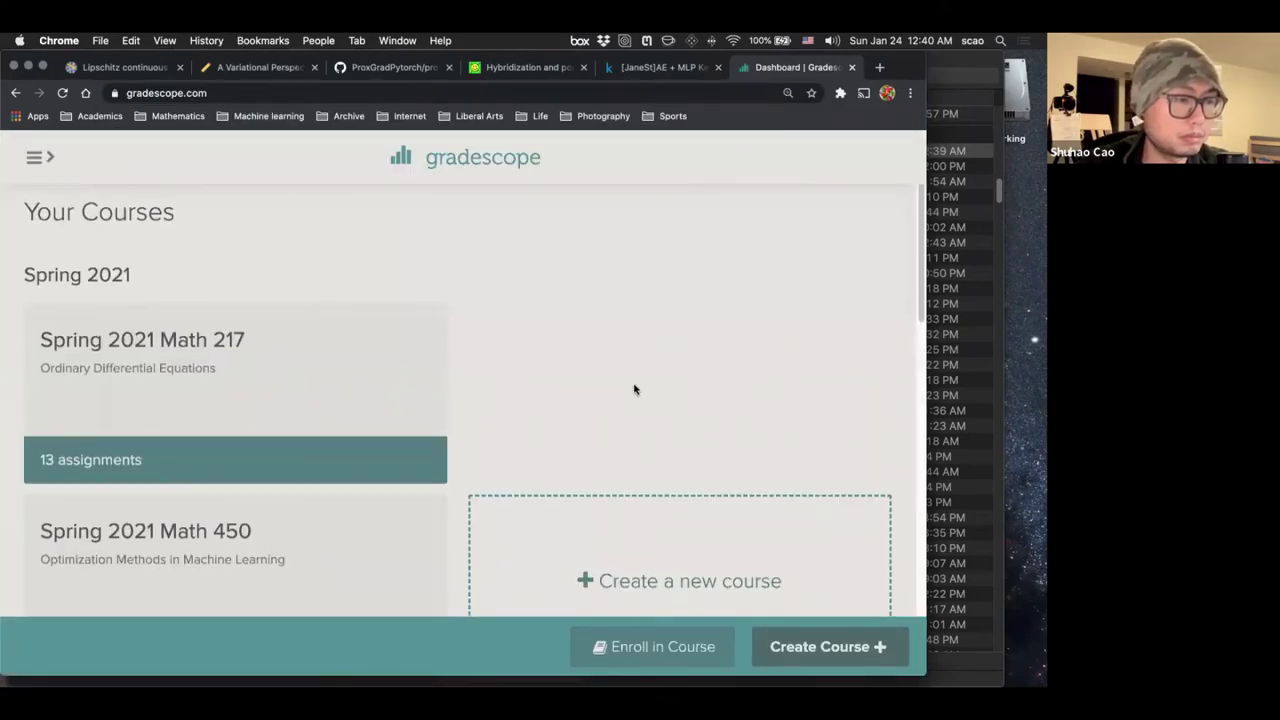
{"action": "scroll", "coordinate": [388, 345], "scroll_direction": "down", "scroll_amount": 5}
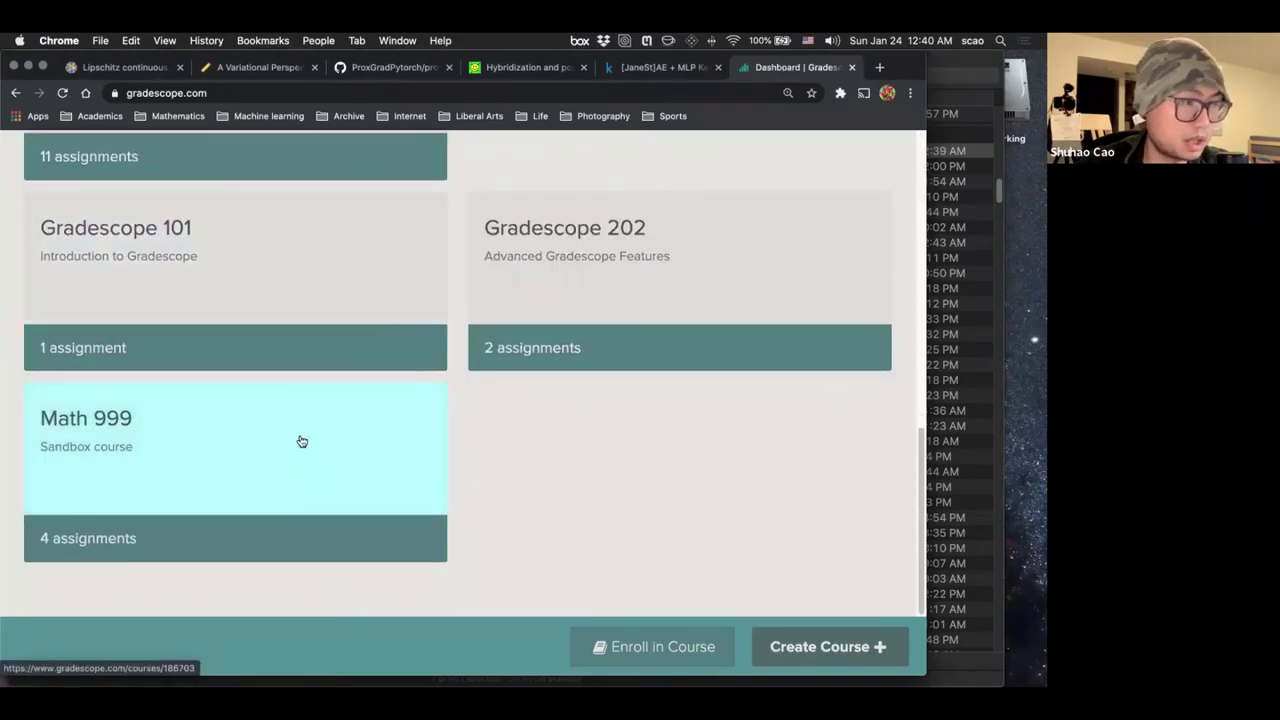
{"action": "left_click", "coordinate": [302, 441]}
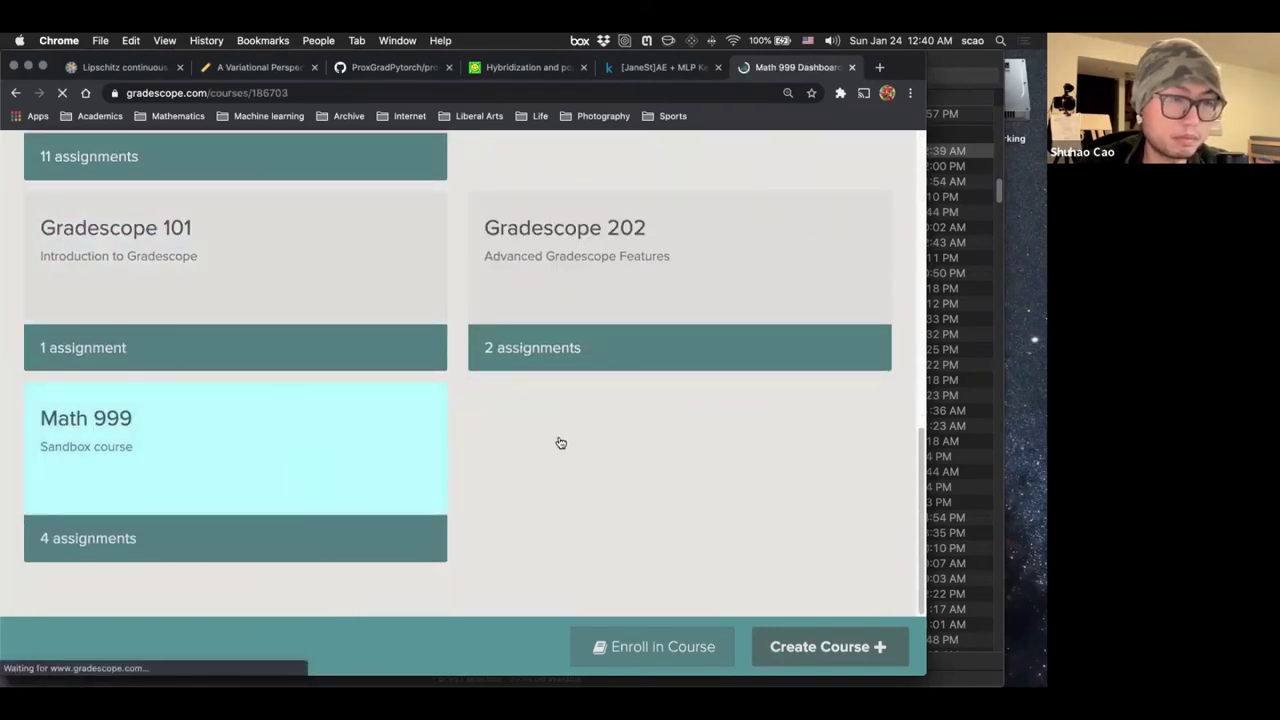
{"action": "scroll", "coordinate": [464, 387], "scroll_direction": "down", "scroll_amount": 3}
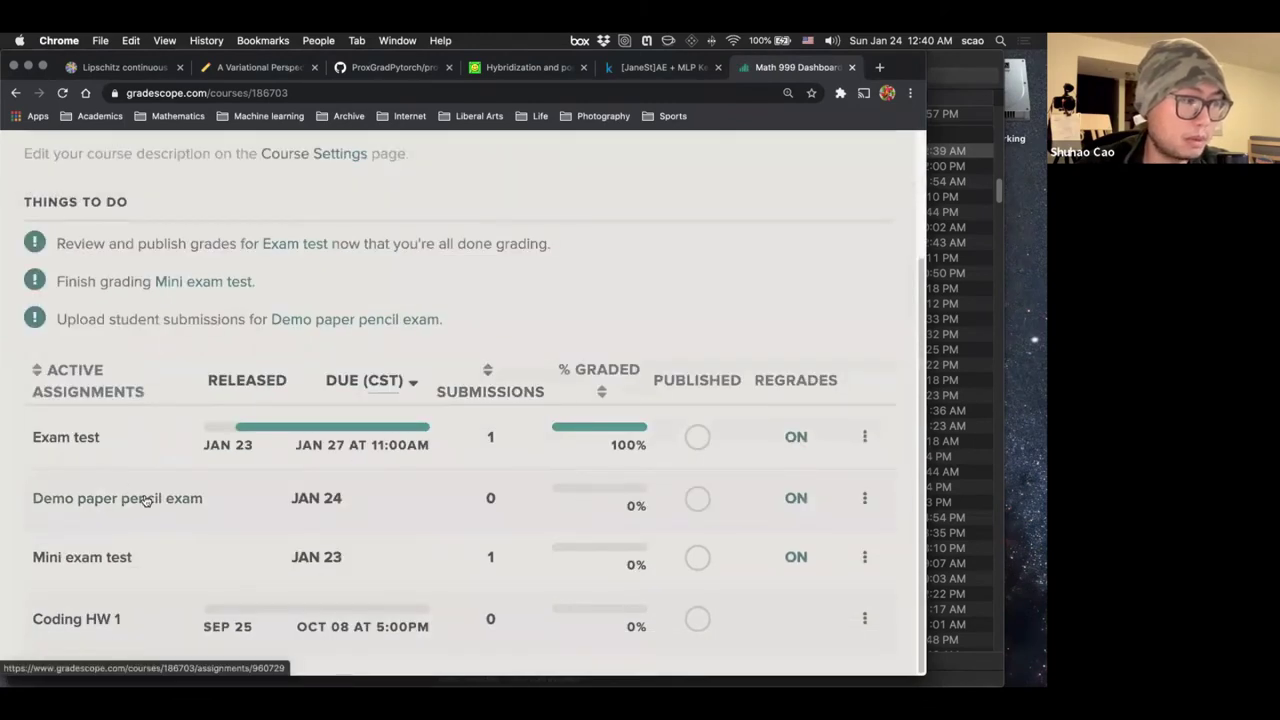
{"action": "left_click", "coordinate": [145, 500]}
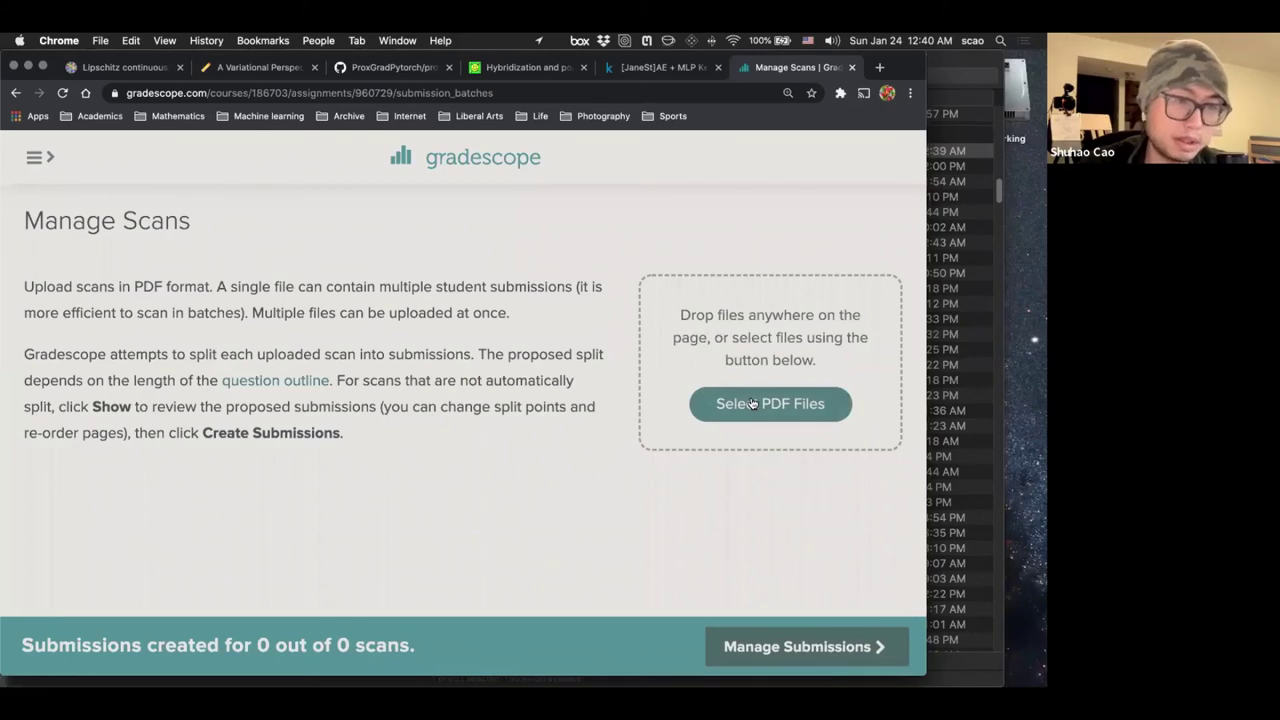
Step: Upload the scanned quiz PDF from the Downloads folder
{"action": "left_click", "coordinate": [752, 403]}
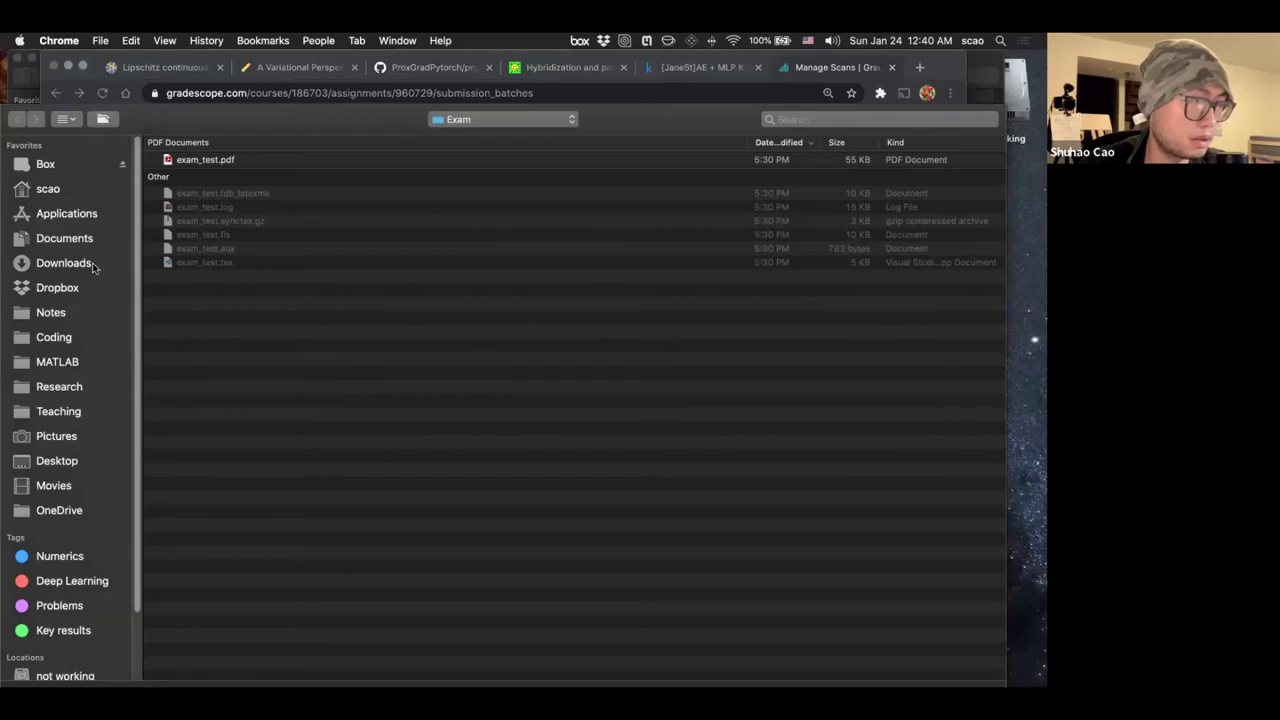
{"action": "left_click", "coordinate": [91, 264]}
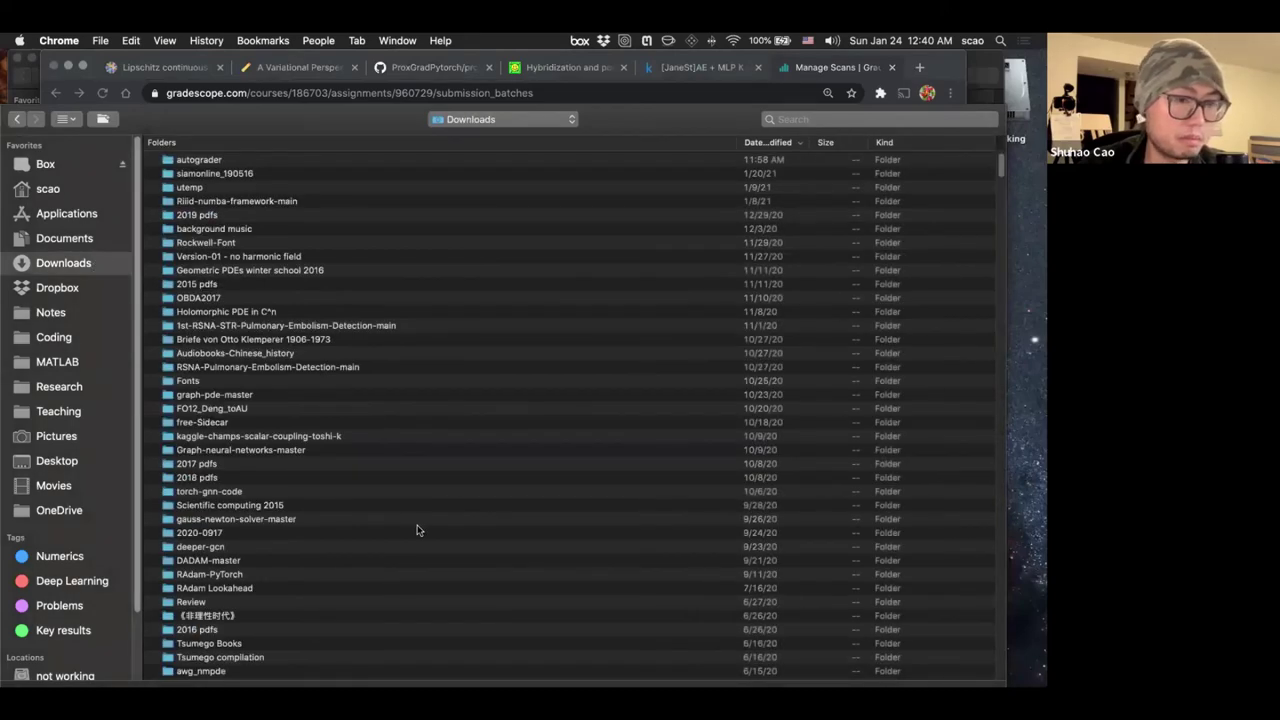
{"action": "scroll", "coordinate": [418, 530], "scroll_direction": "down", "scroll_amount": 20}
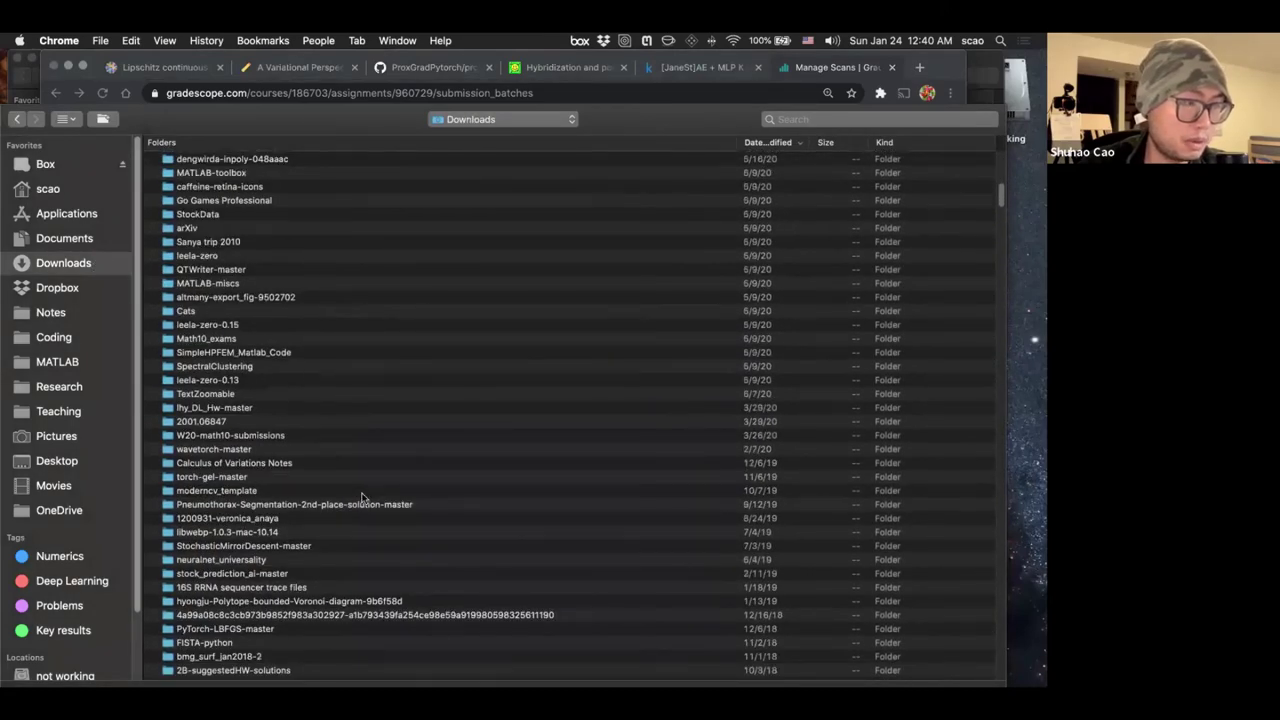
{"action": "double_click", "coordinate": [260, 500]}
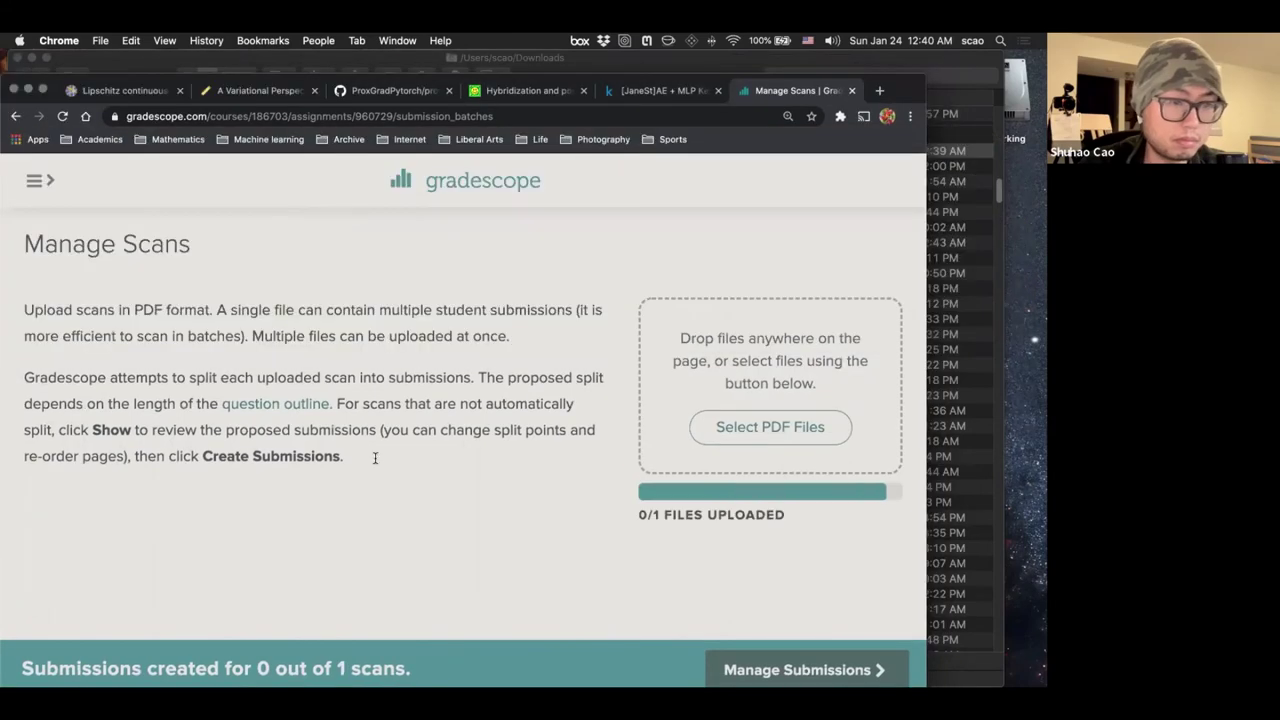
{"action": "scroll", "coordinate": [456, 471], "scroll_direction": "down", "scroll_amount": 1}
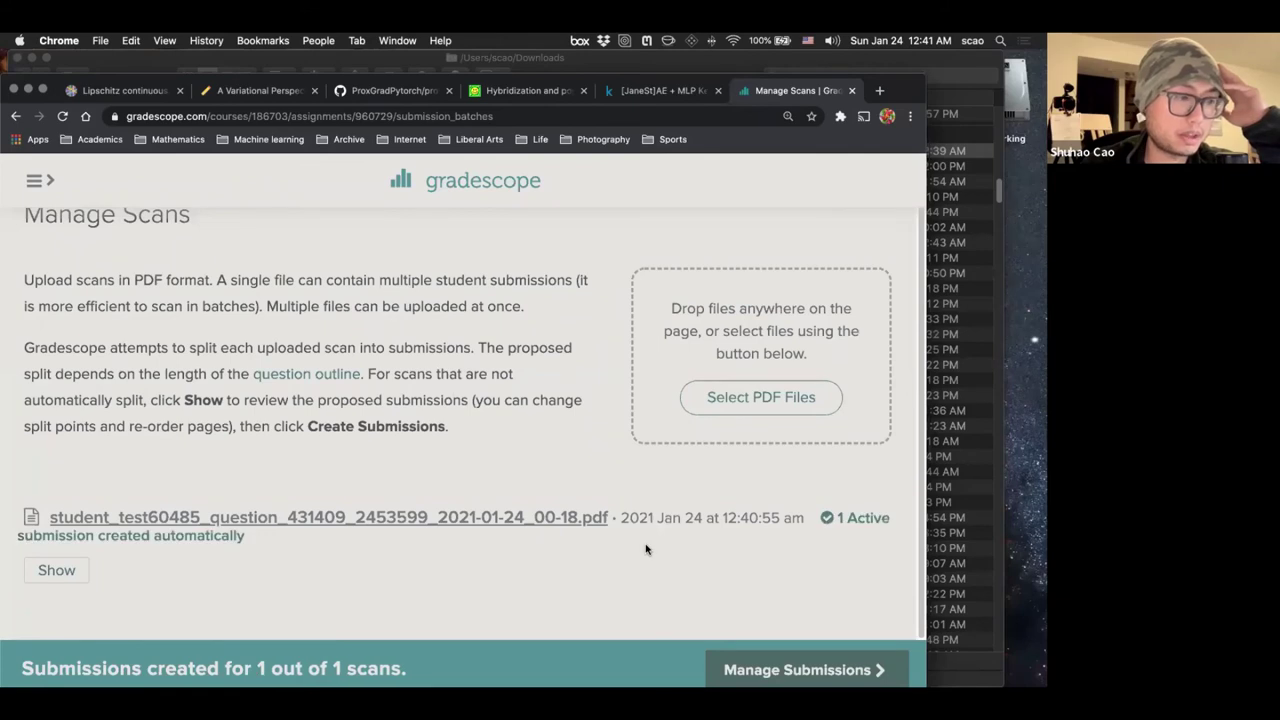
Step: Show Submission 1's two pages, then continue to managing the submission
{"action": "left_click", "coordinate": [78, 572]}
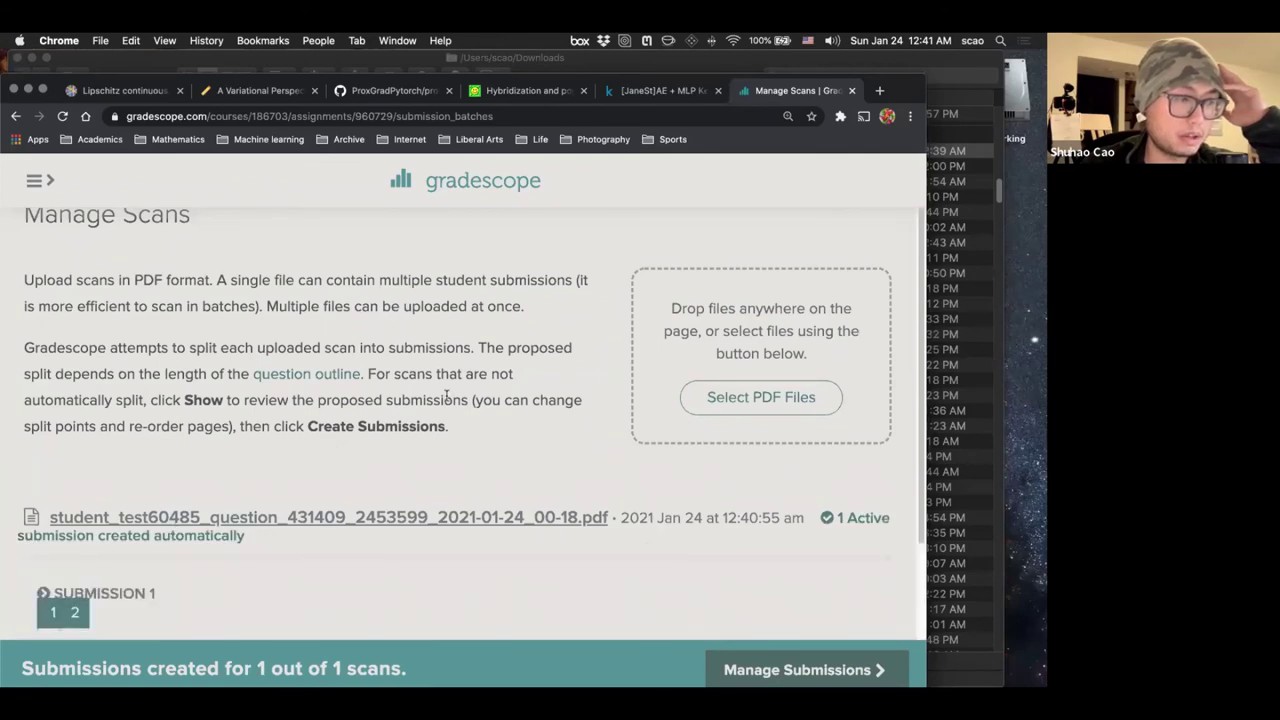
{"action": "scroll", "coordinate": [480, 410], "scroll_direction": "down", "scroll_amount": 2}
{"action": "scroll", "coordinate": [524, 426], "scroll_direction": "down", "scroll_amount": 3}
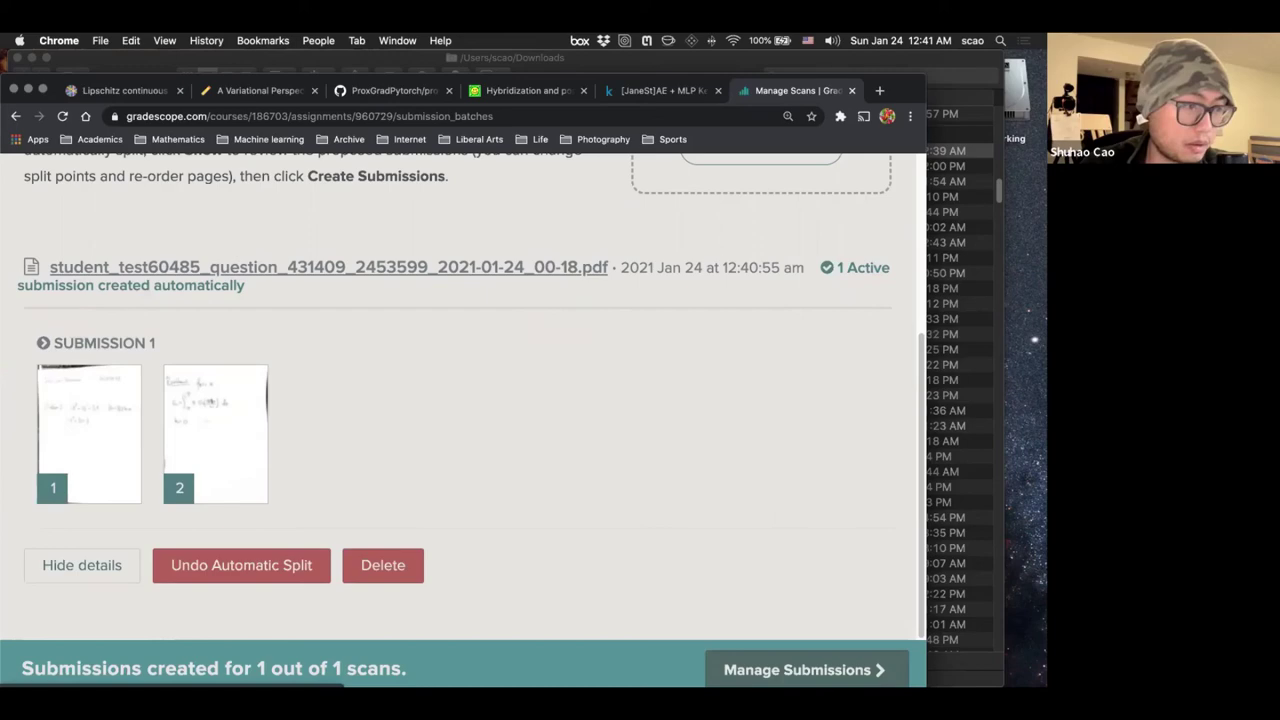
{"action": "left_click", "coordinate": [740, 668]}
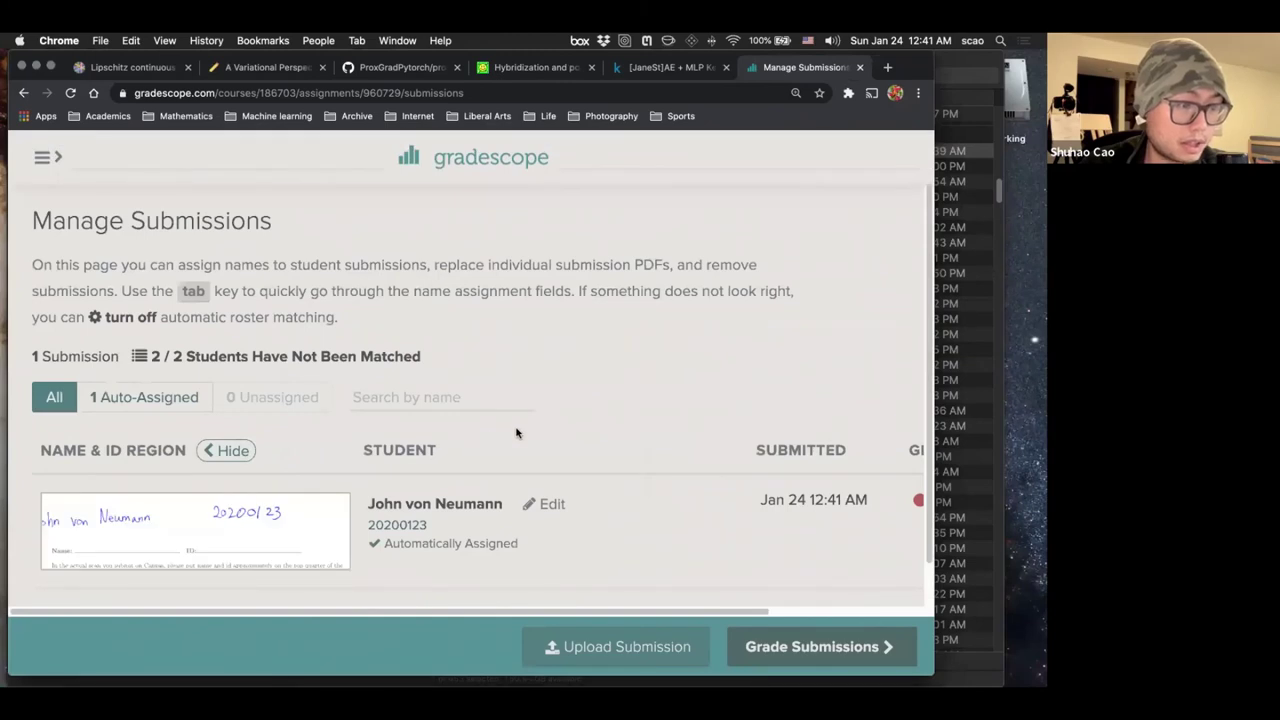
Step: Review the submission's auto-assigned student name, then open Grade Submissions
{"action": "scroll", "coordinate": [516, 431], "scroll_direction": "down", "scroll_amount": 1}
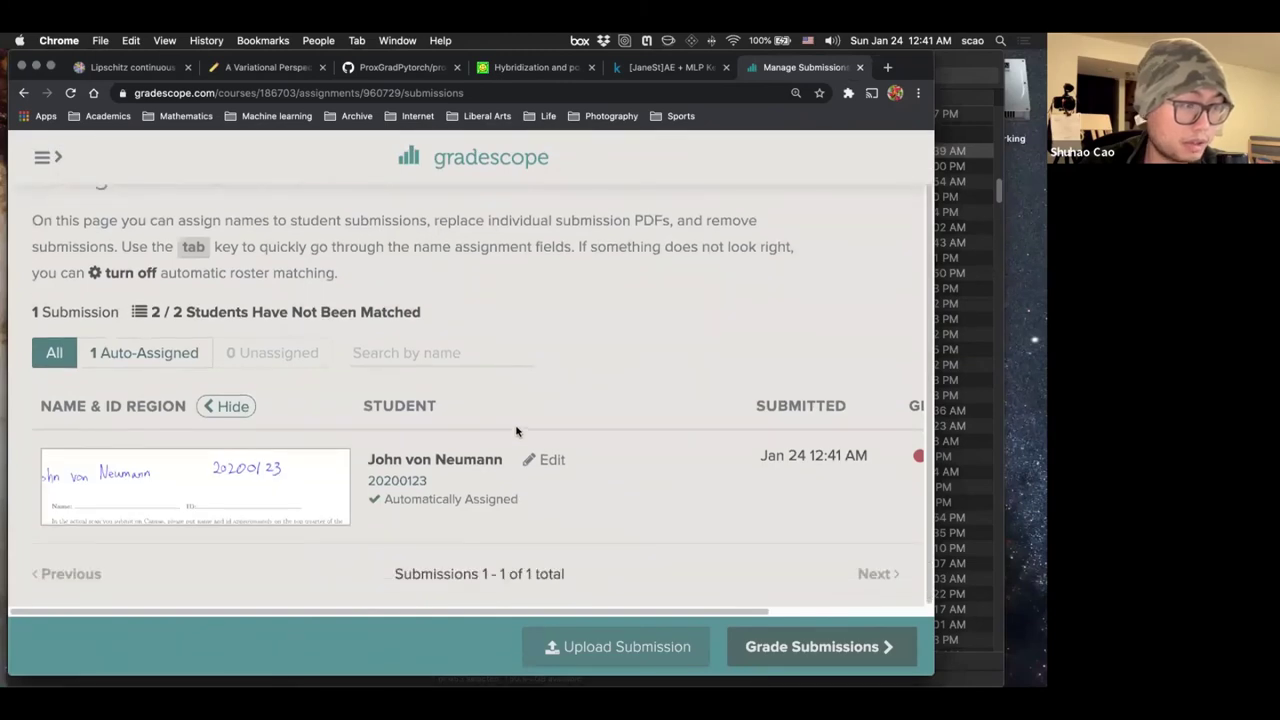
{"action": "left_click", "coordinate": [80, 470]}
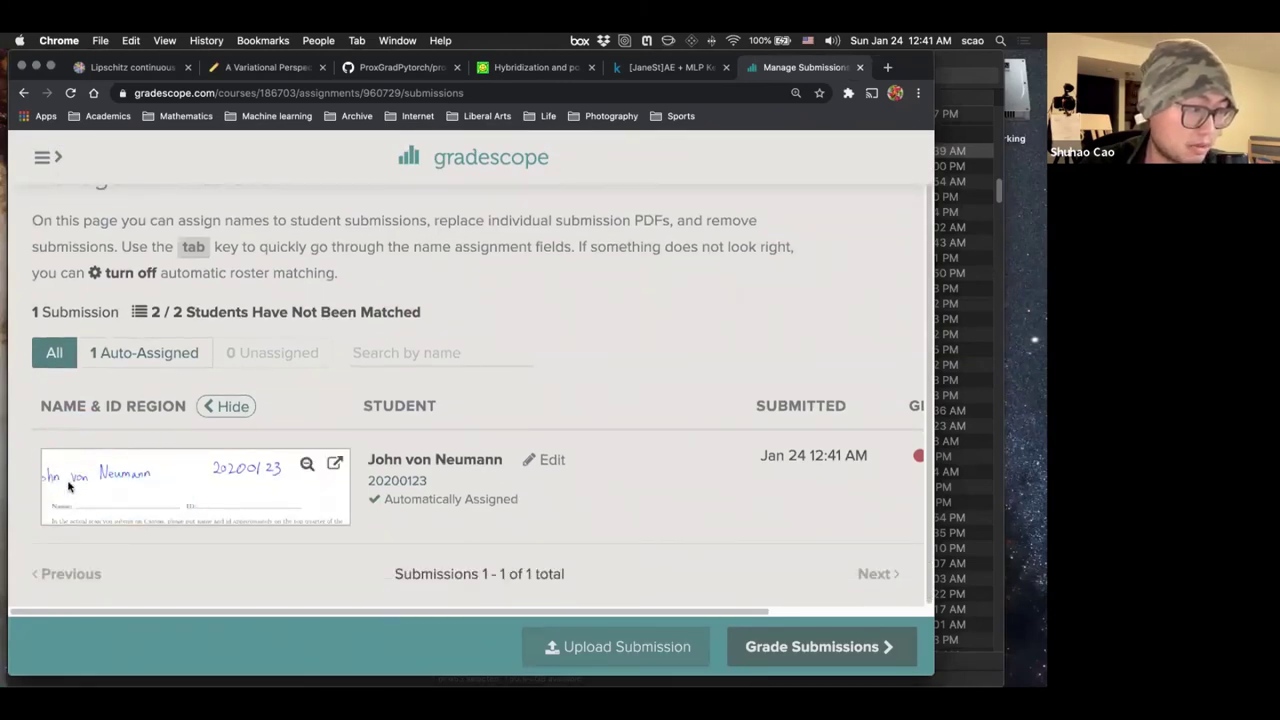
{"action": "left_click", "coordinate": [78, 483]}
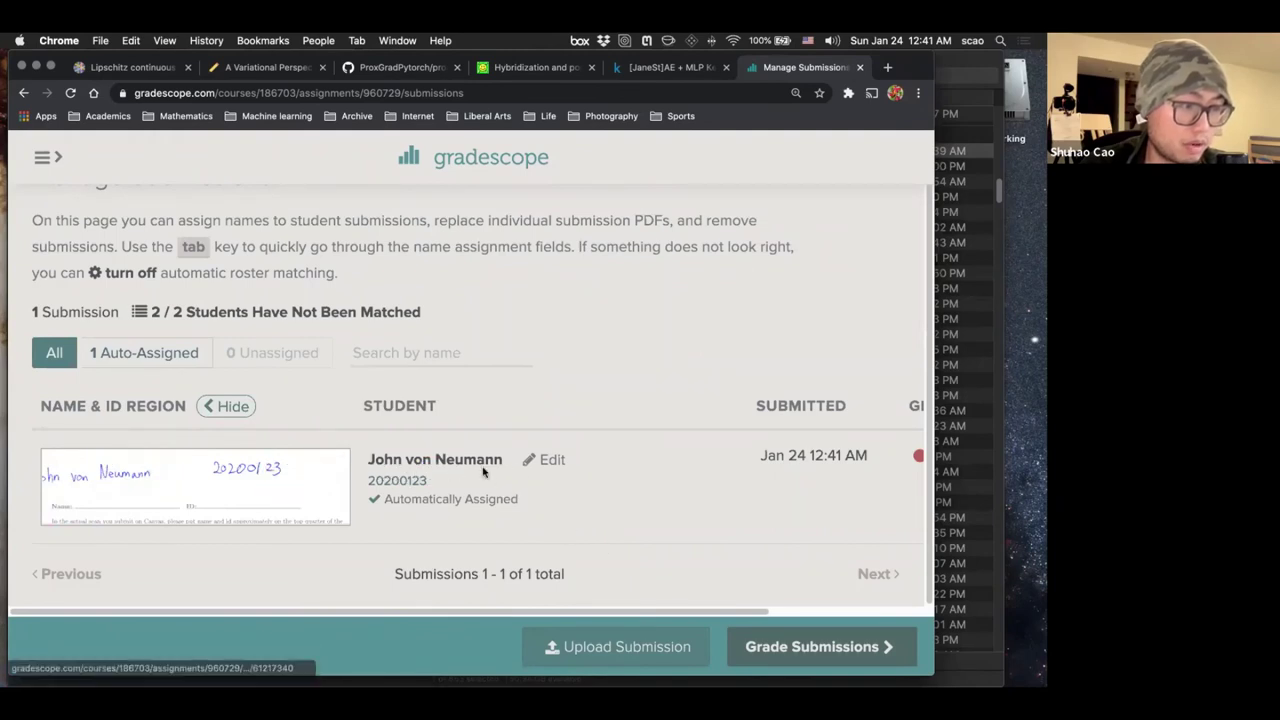
{"action": "left_click", "coordinate": [64, 480]}
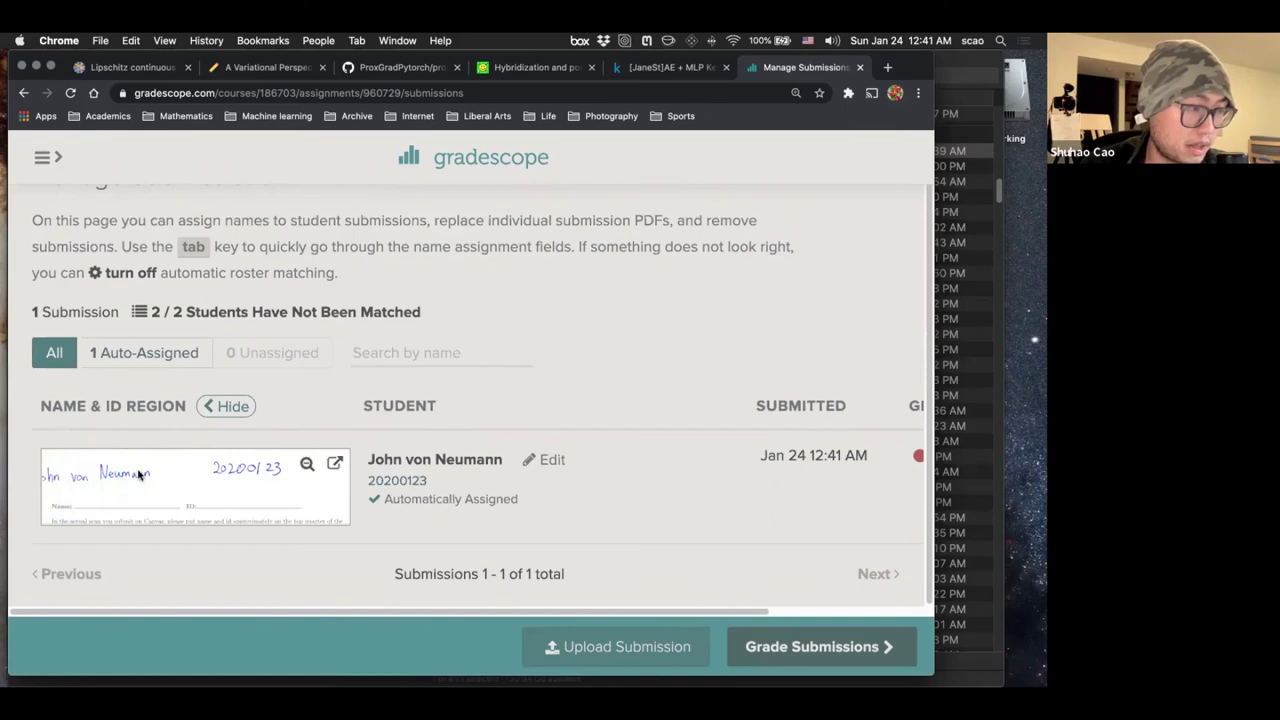
{"action": "left_click_drag", "start_coordinate": [55, 480], "coordinate": [250, 488]}
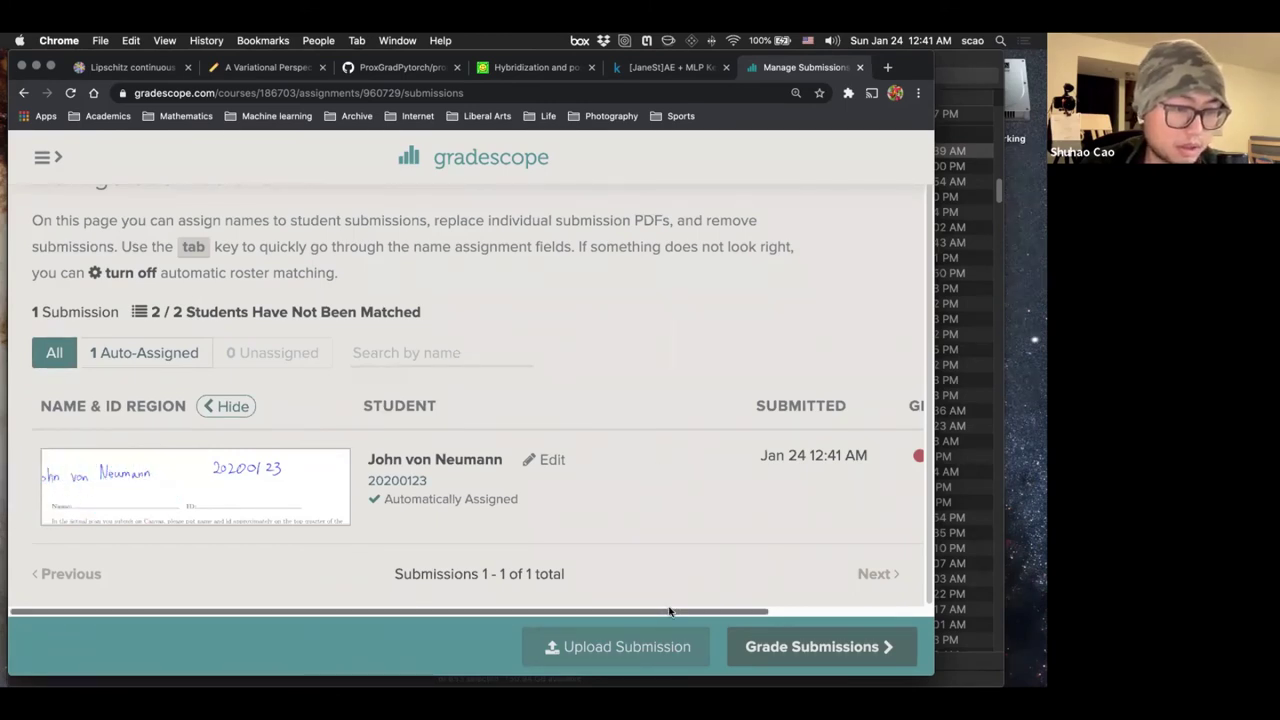
{"action": "left_click_drag", "start_coordinate": [670, 611], "coordinate": [764, 610]}
{"action": "left_click", "coordinate": [790, 645]}
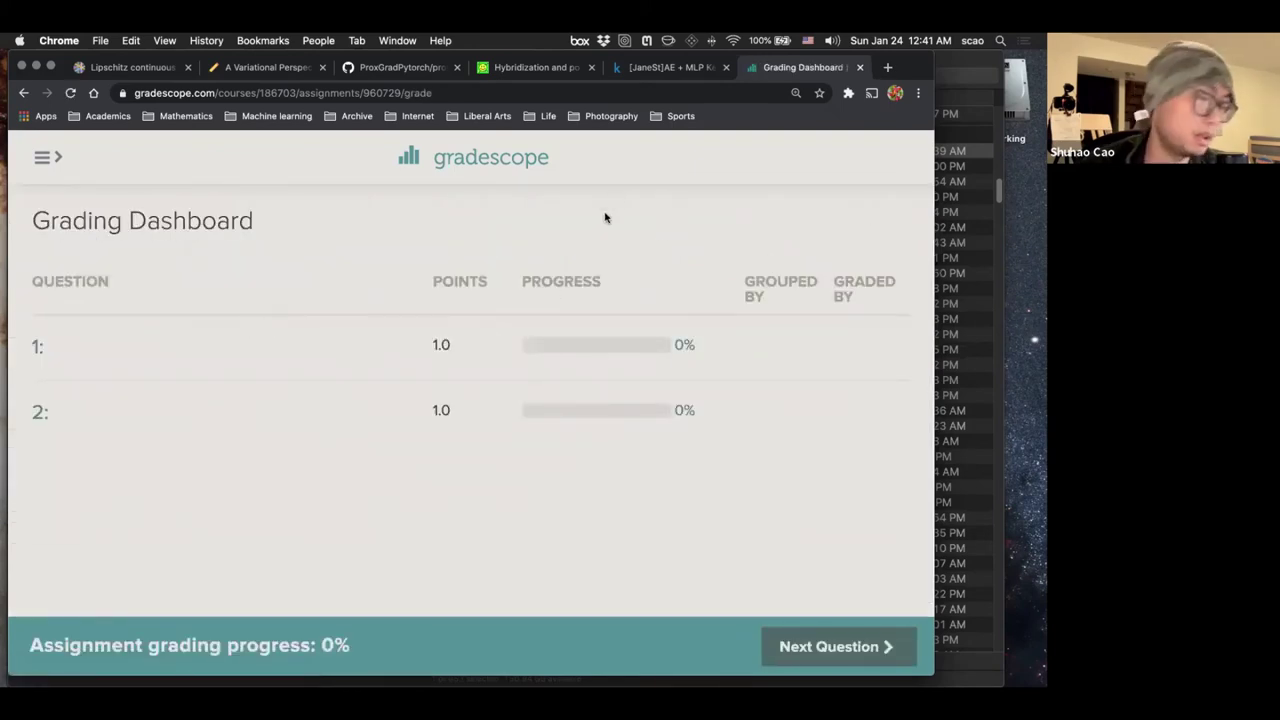
Step: Open the student's question 1 submission for grading
{"action": "key", "text": "super+minus"}
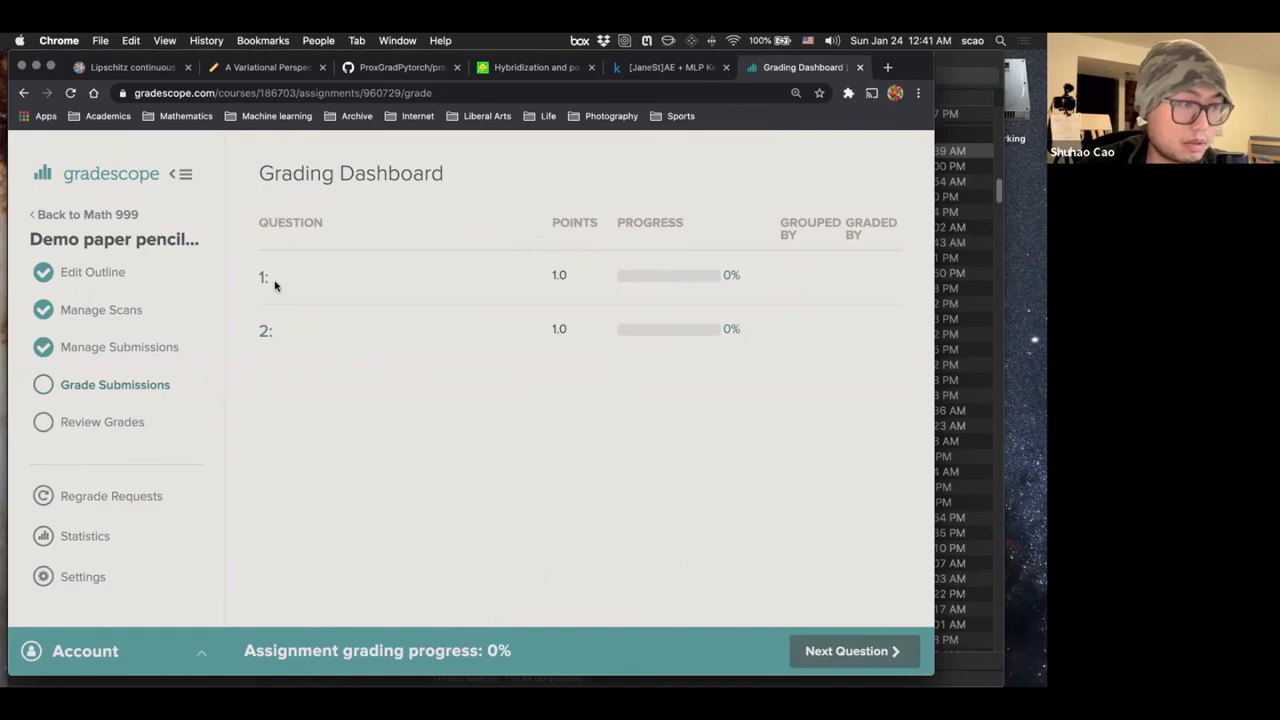
{"action": "left_click", "coordinate": [318, 283]}
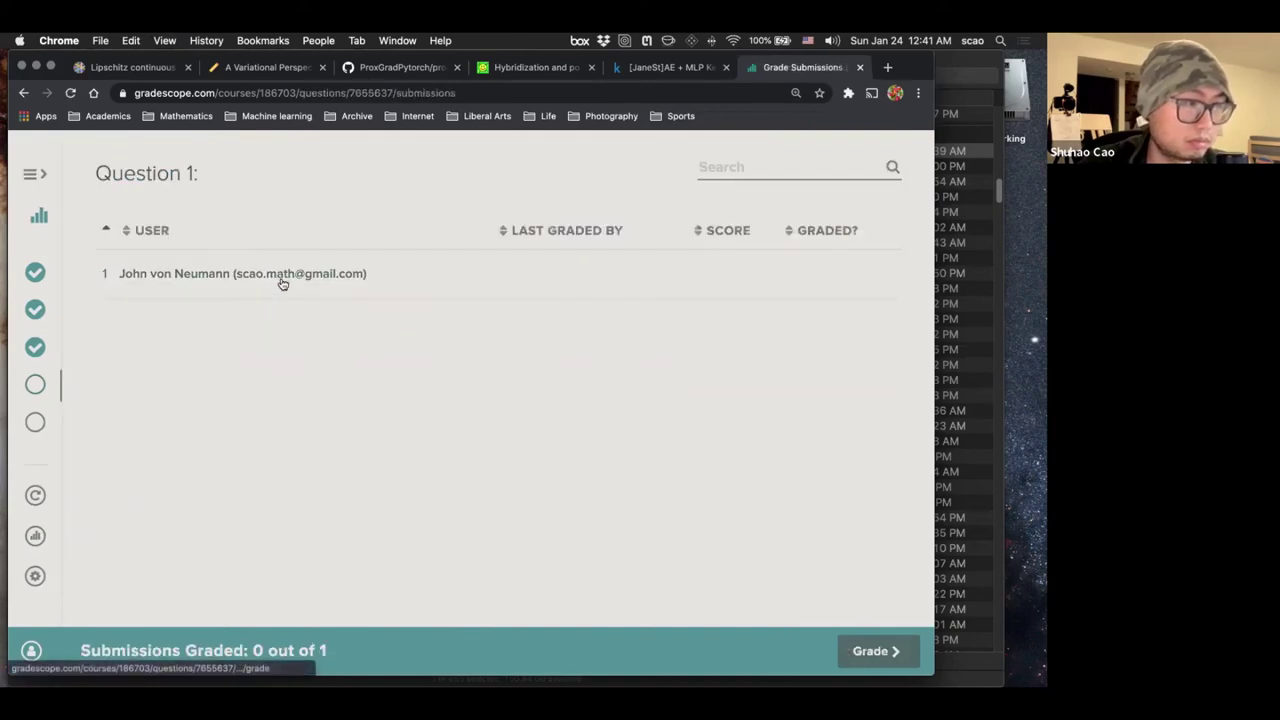
{"action": "left_click", "coordinate": [280, 274]}
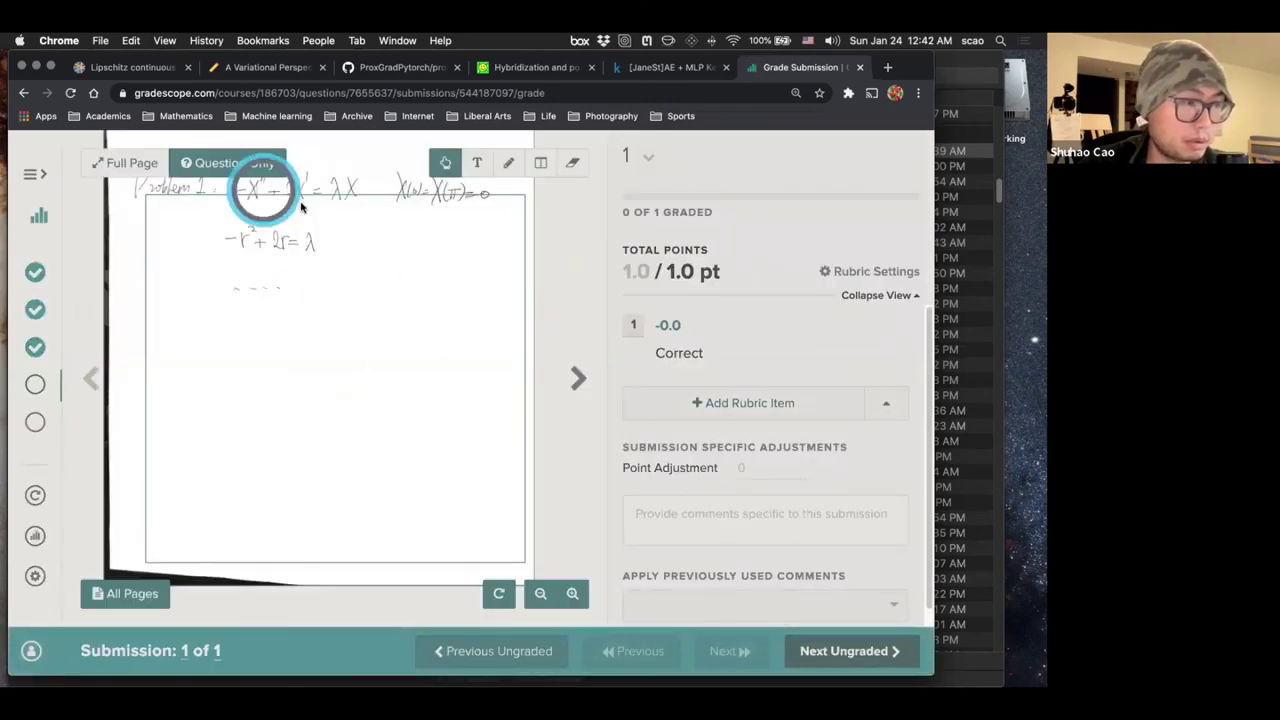
{"action": "left_click", "coordinate": [305, 248]}
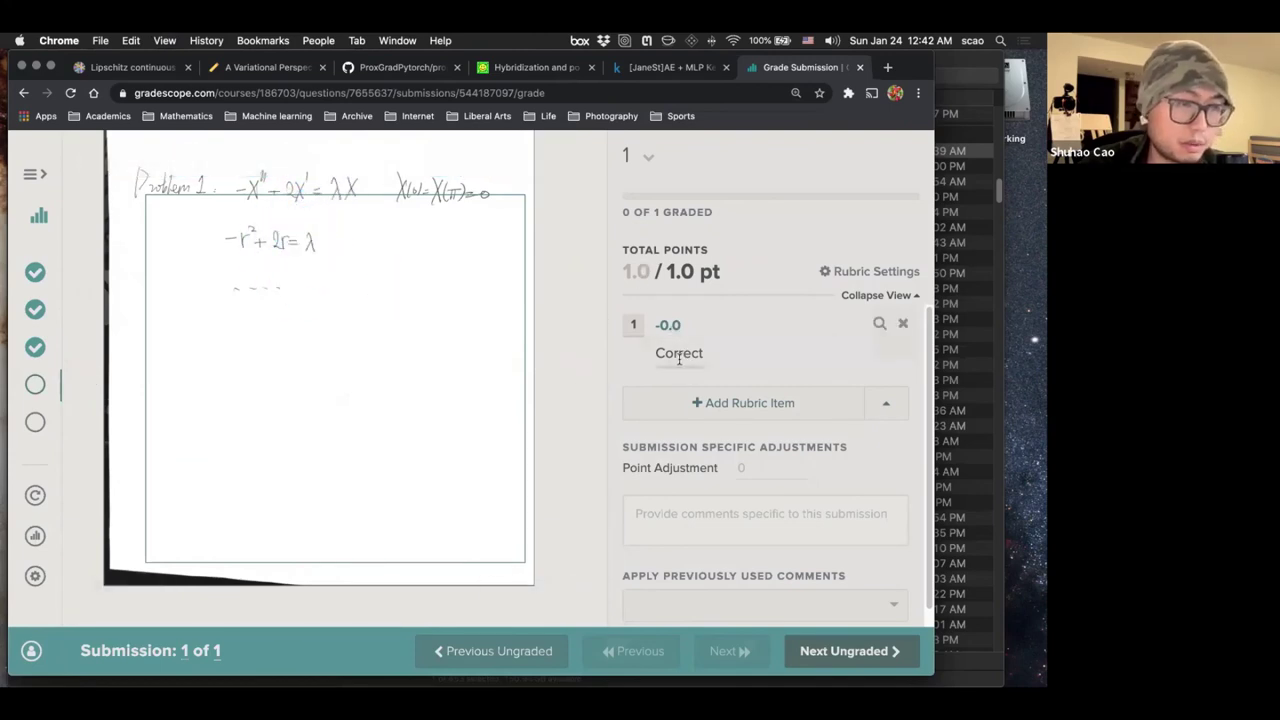
Step: Add and apply a -0.5 rubric item 'Only characteristic eq', then go to the next ungraded submission
{"action": "left_click", "coordinate": [675, 405]}
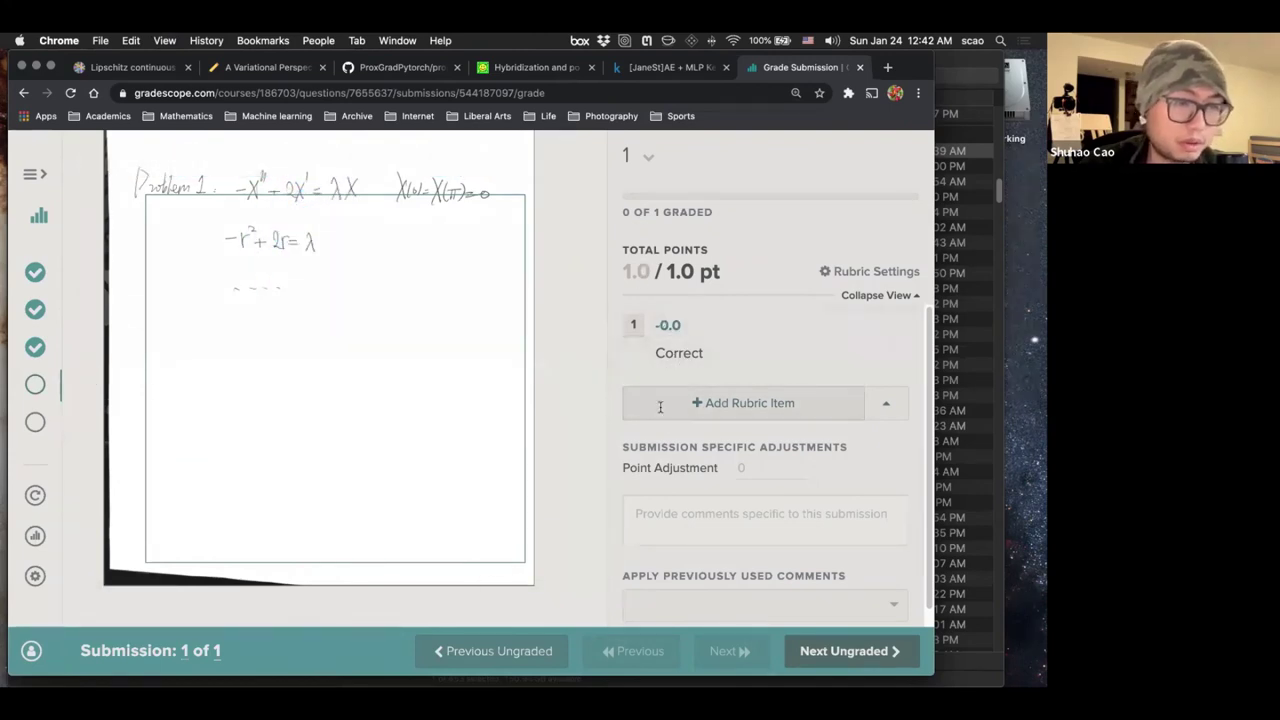
{"action": "left_click", "coordinate": [678, 400]}
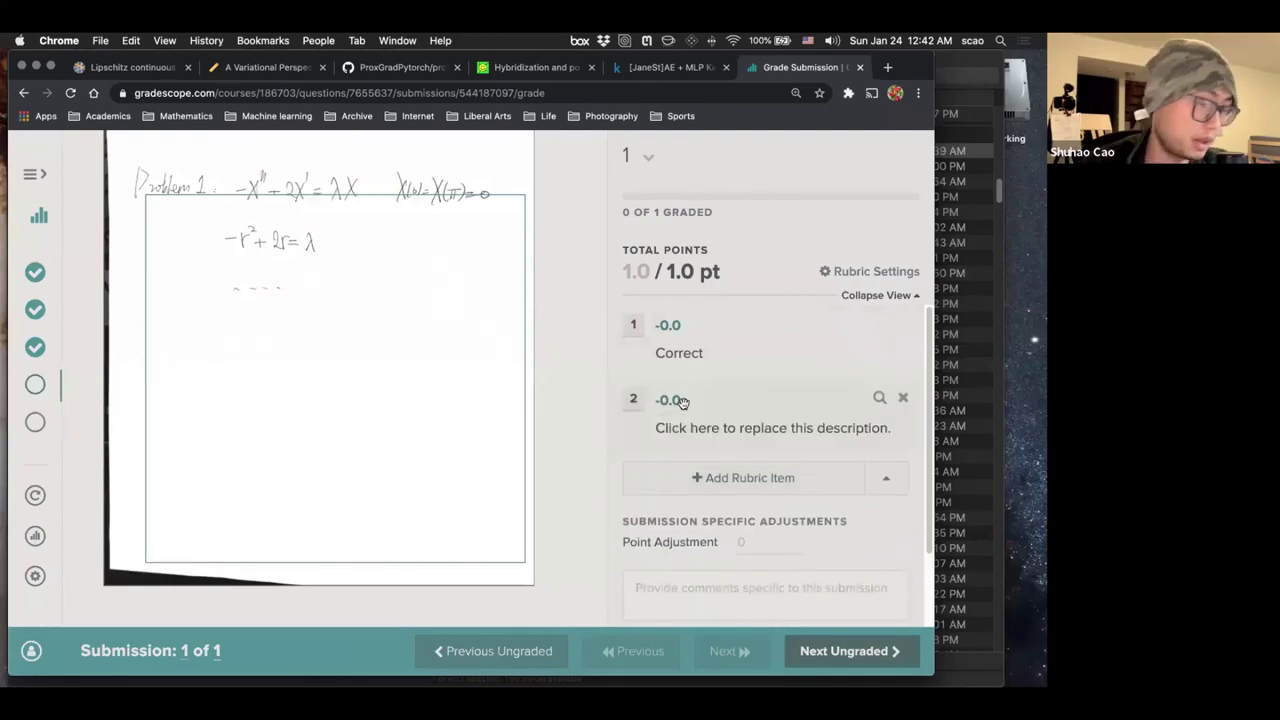
{"action": "left_click", "coordinate": [676, 400]}
{"action": "type", "text": "0.5"}
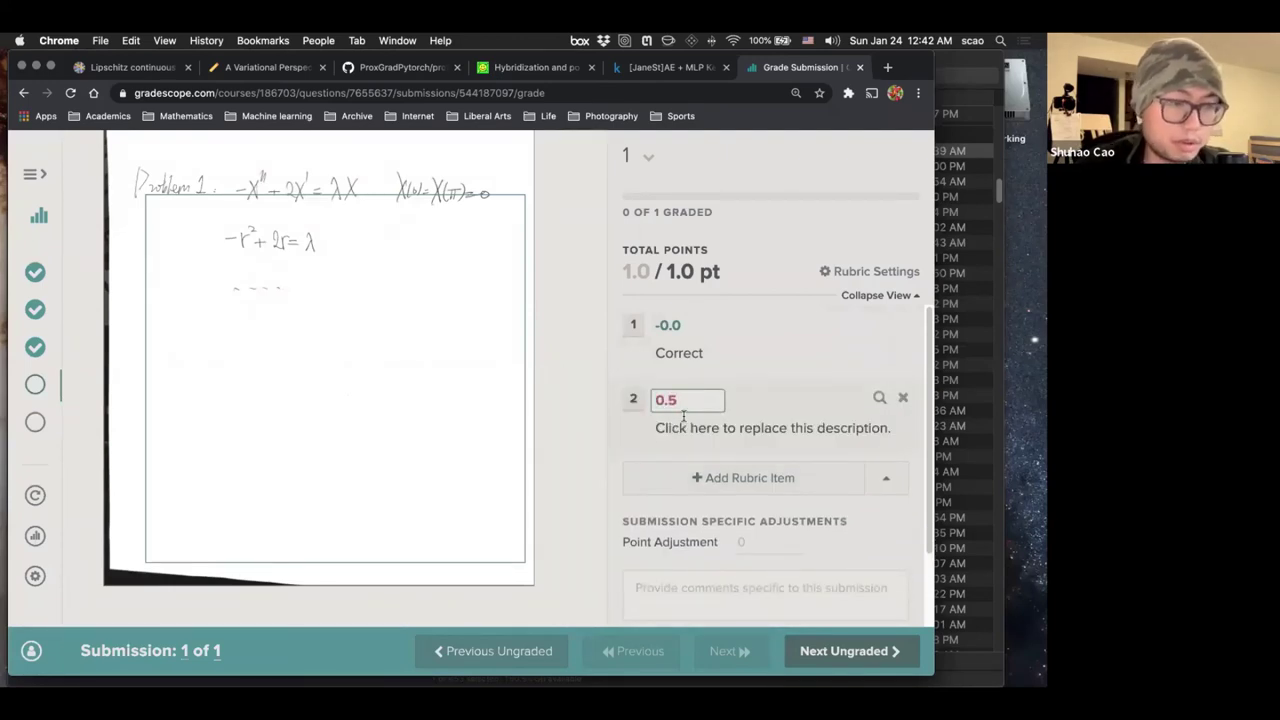
{"action": "key", "text": "Return"}
{"action": "left_click", "coordinate": [687, 430]}
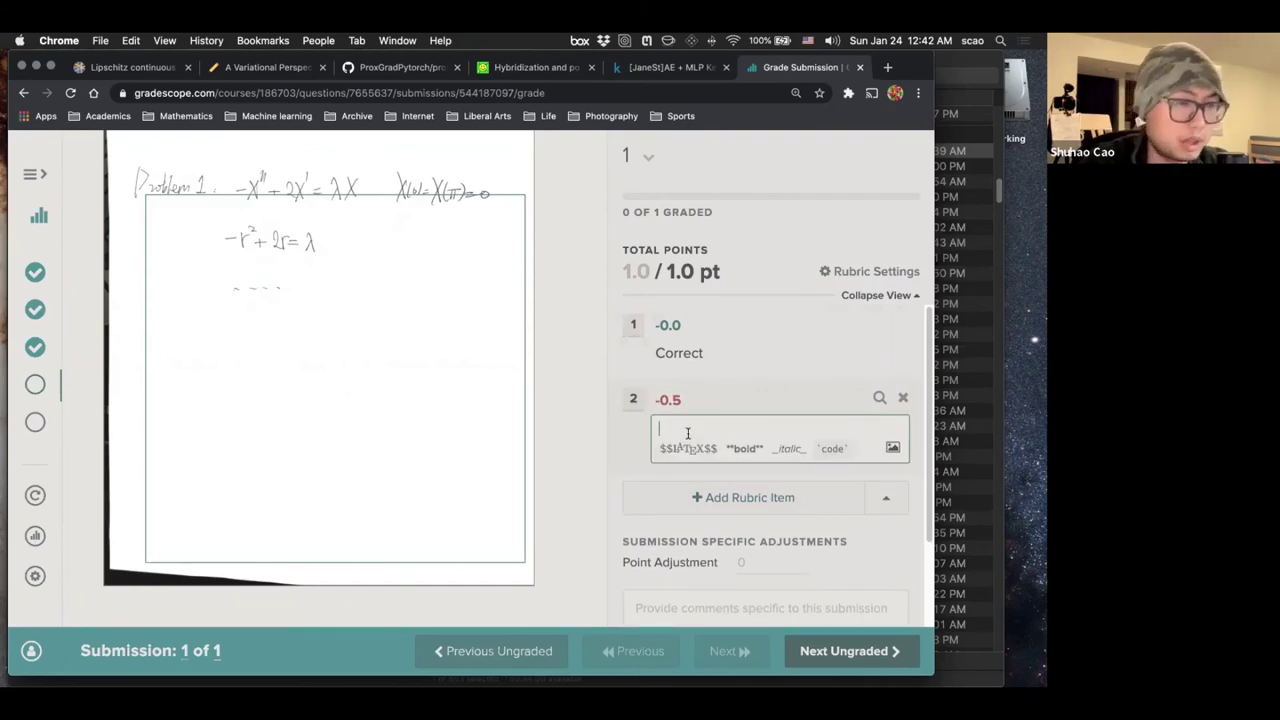
{"action": "type", "text": "Only"}
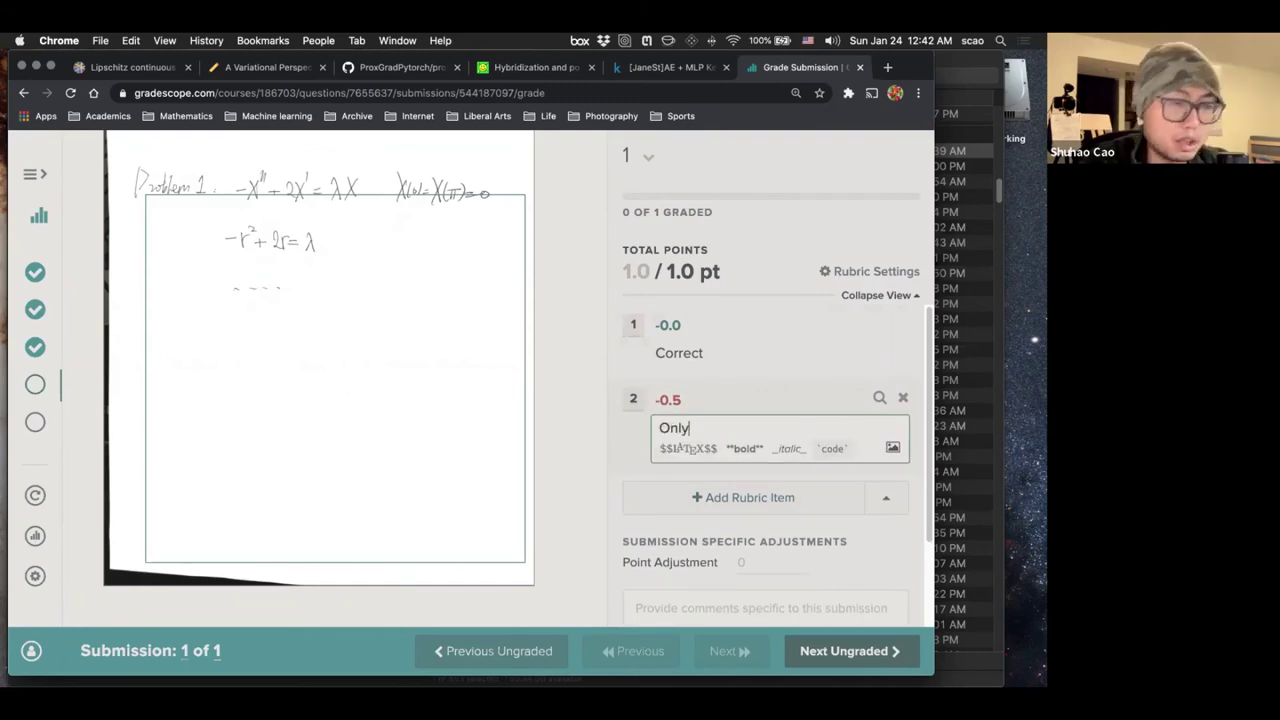
{"action": "type", "text": " char"}
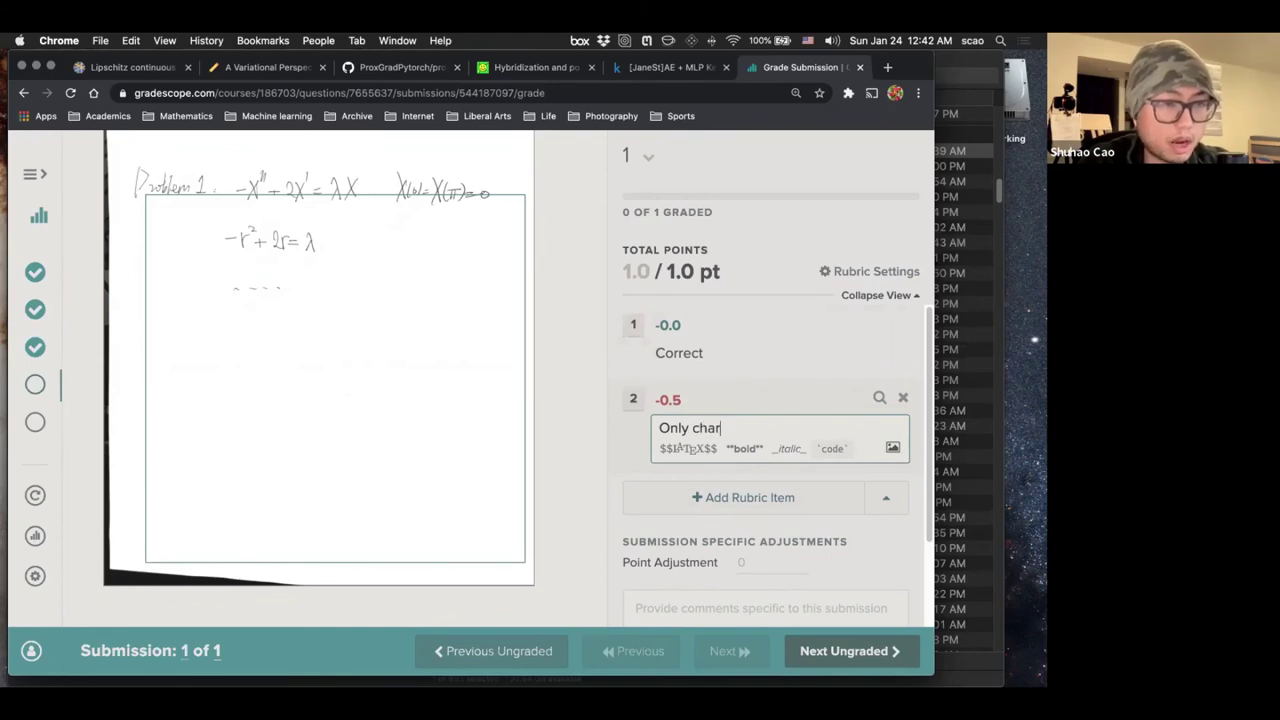
{"action": "type", "text": "a"}
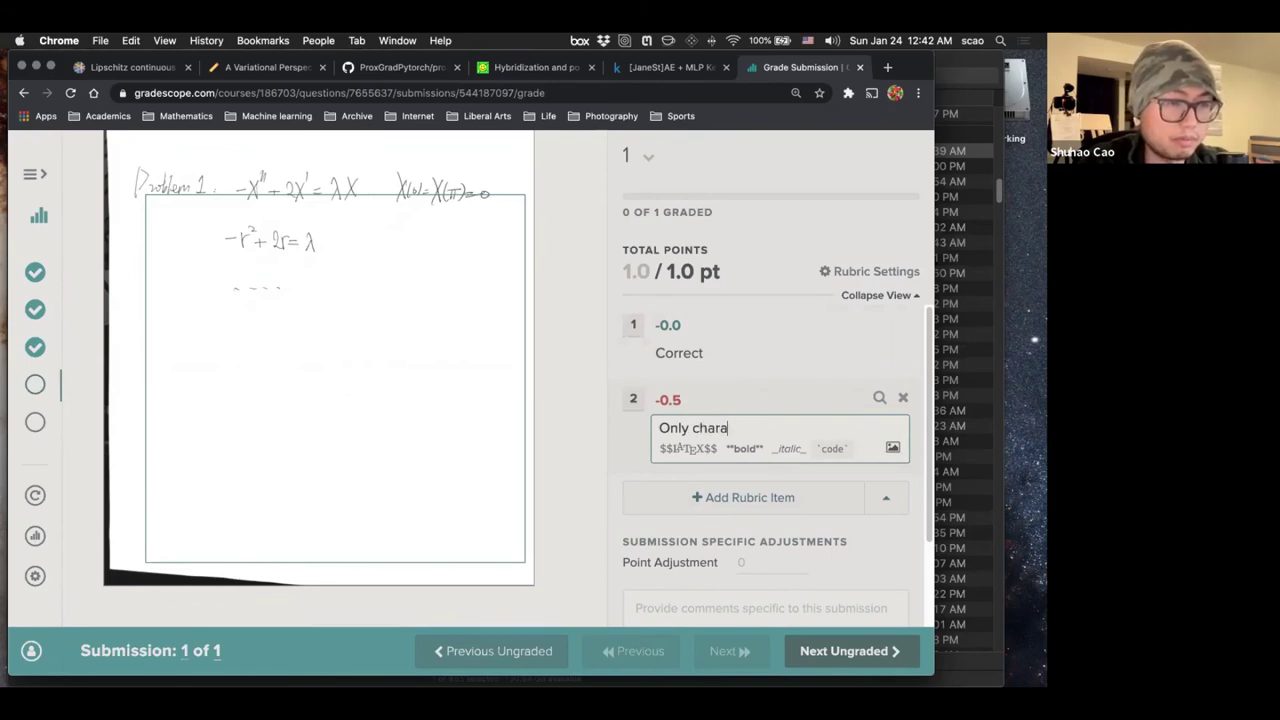
{"action": "type", "text": "cteristi"}
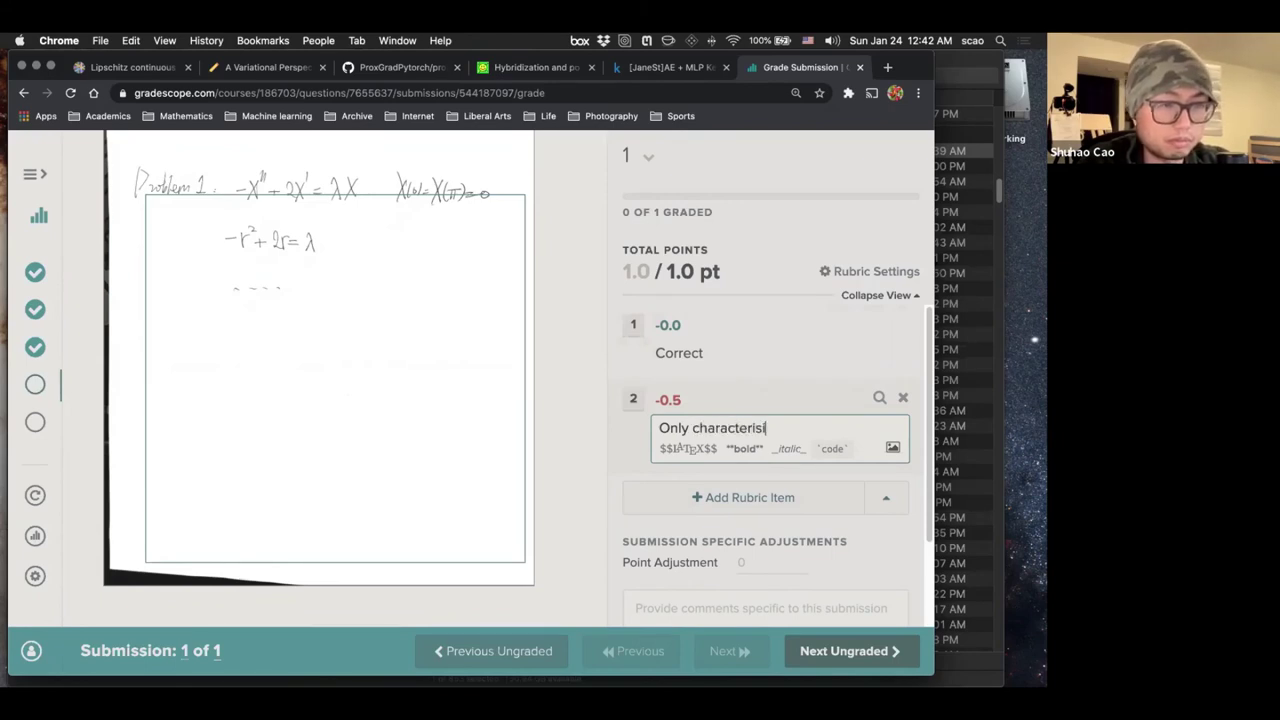
{"action": "type", "text": "tic eq"}
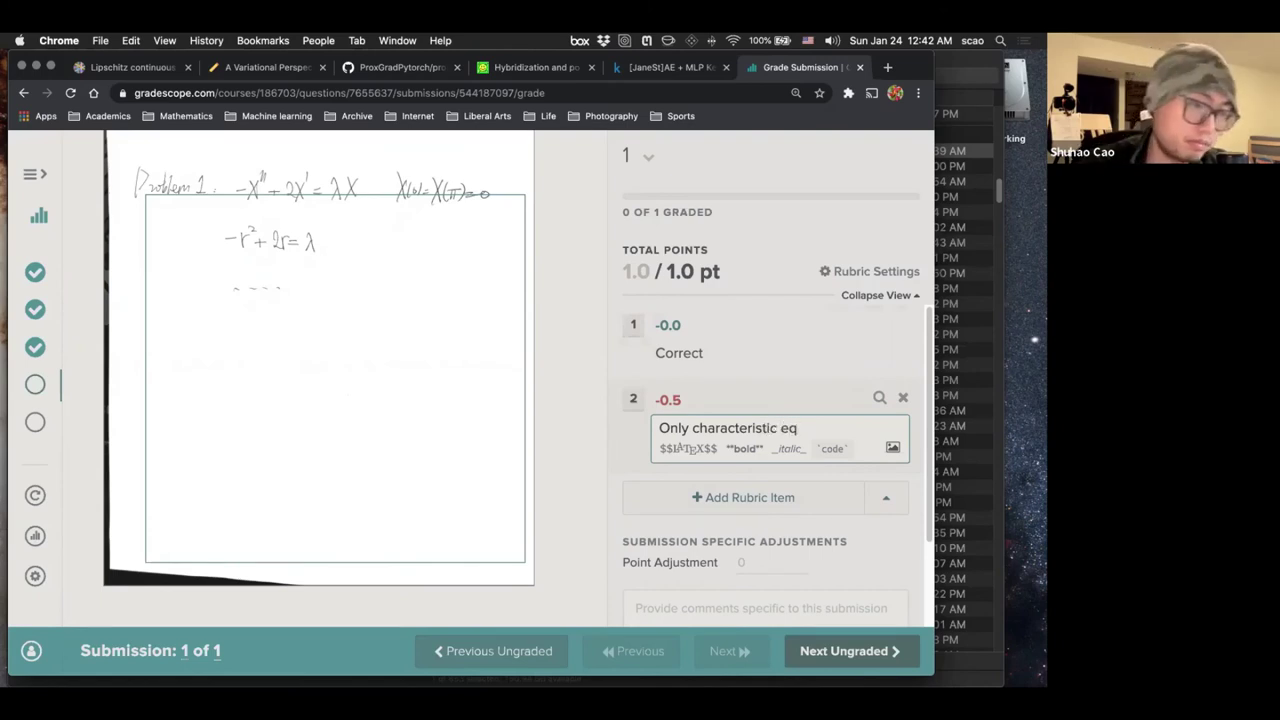
{"action": "left_click", "coordinate": [633, 399]}
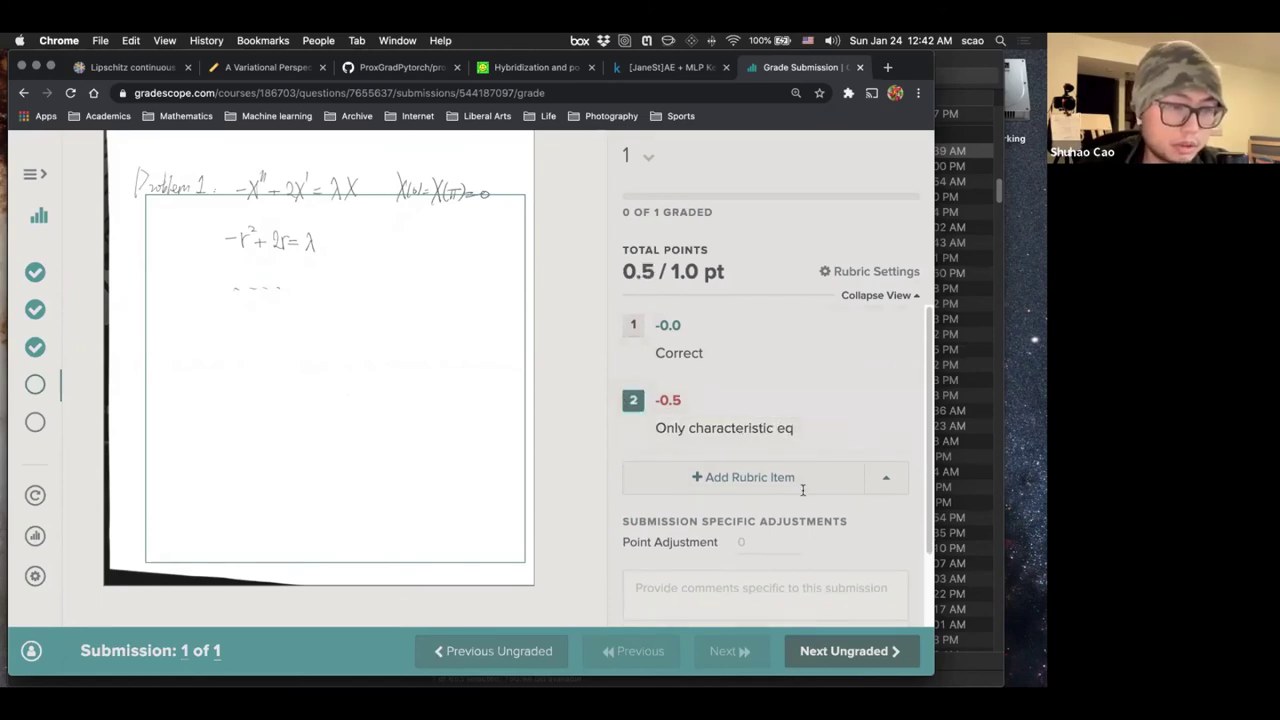
{"action": "left_click", "coordinate": [822, 651]}
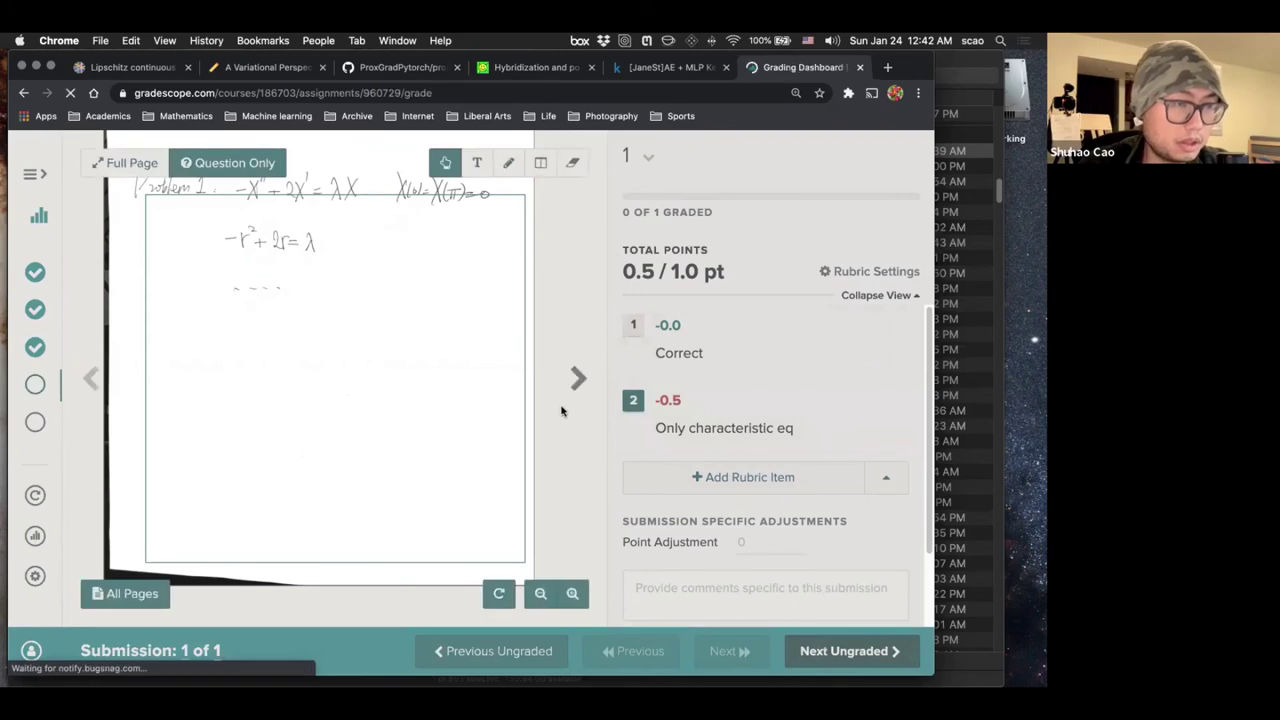
Step: Open the single question 2 submission for grading
{"action": "left_click", "coordinate": [112, 392]}
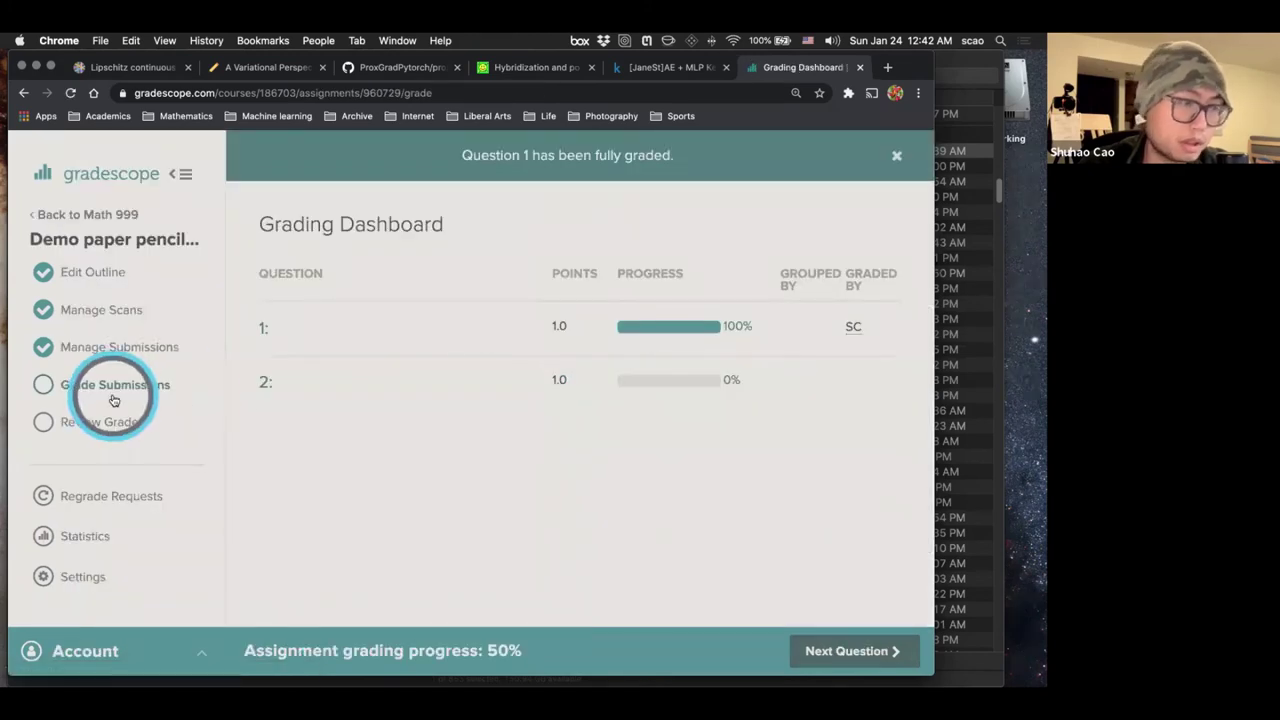
{"action": "left_click", "coordinate": [274, 383]}
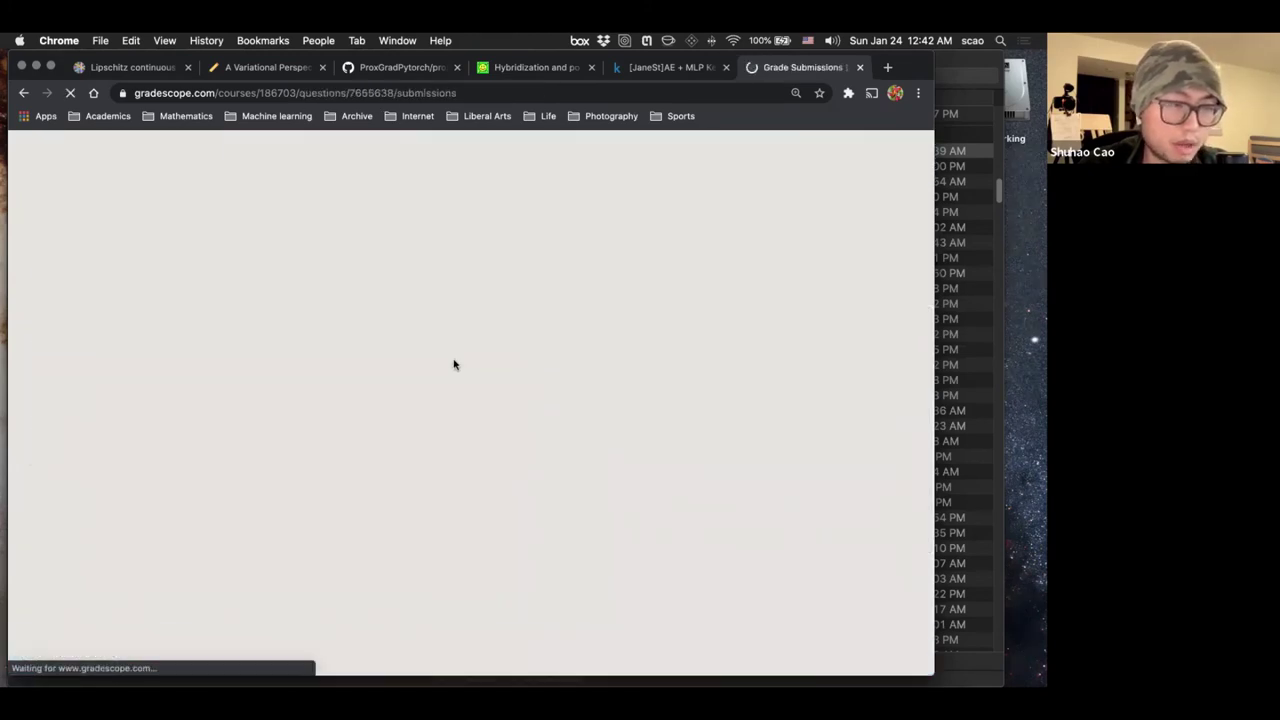
{"action": "left_click", "coordinate": [346, 289]}
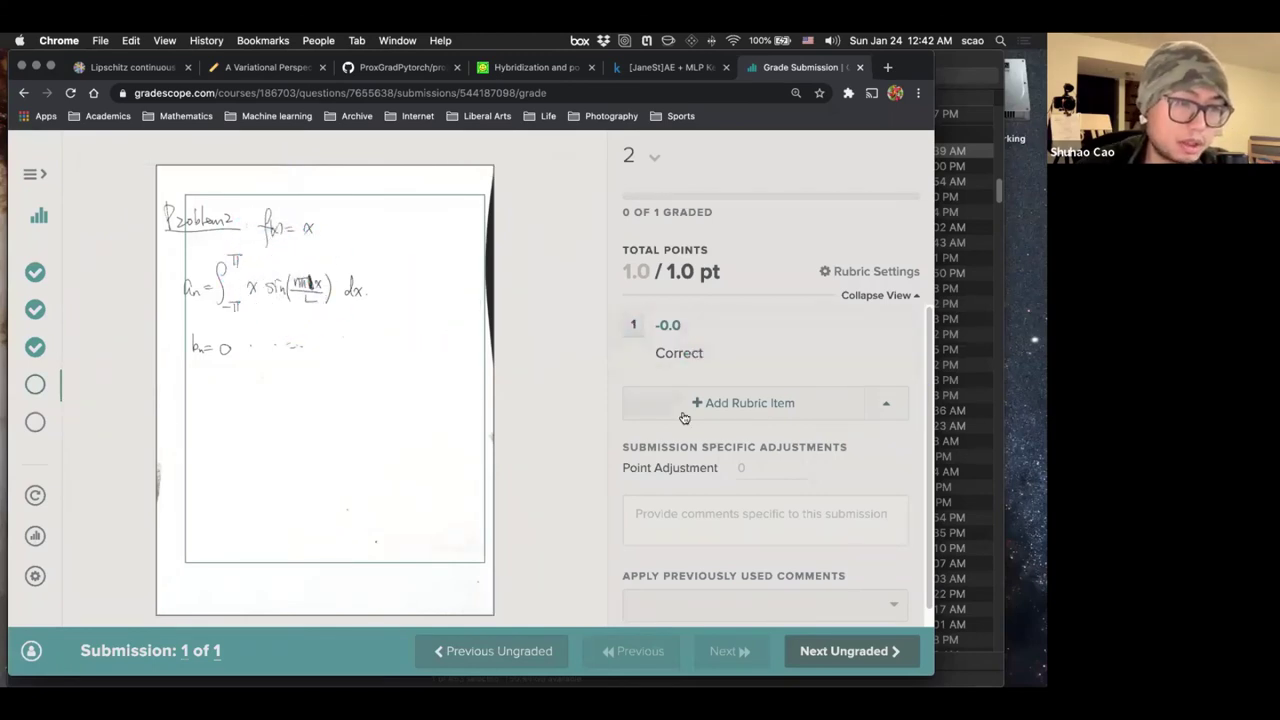
Step: Add and apply a -0.5 rubric item 'no evaluation of the Fourier integral'
{"action": "left_click", "coordinate": [681, 410]}
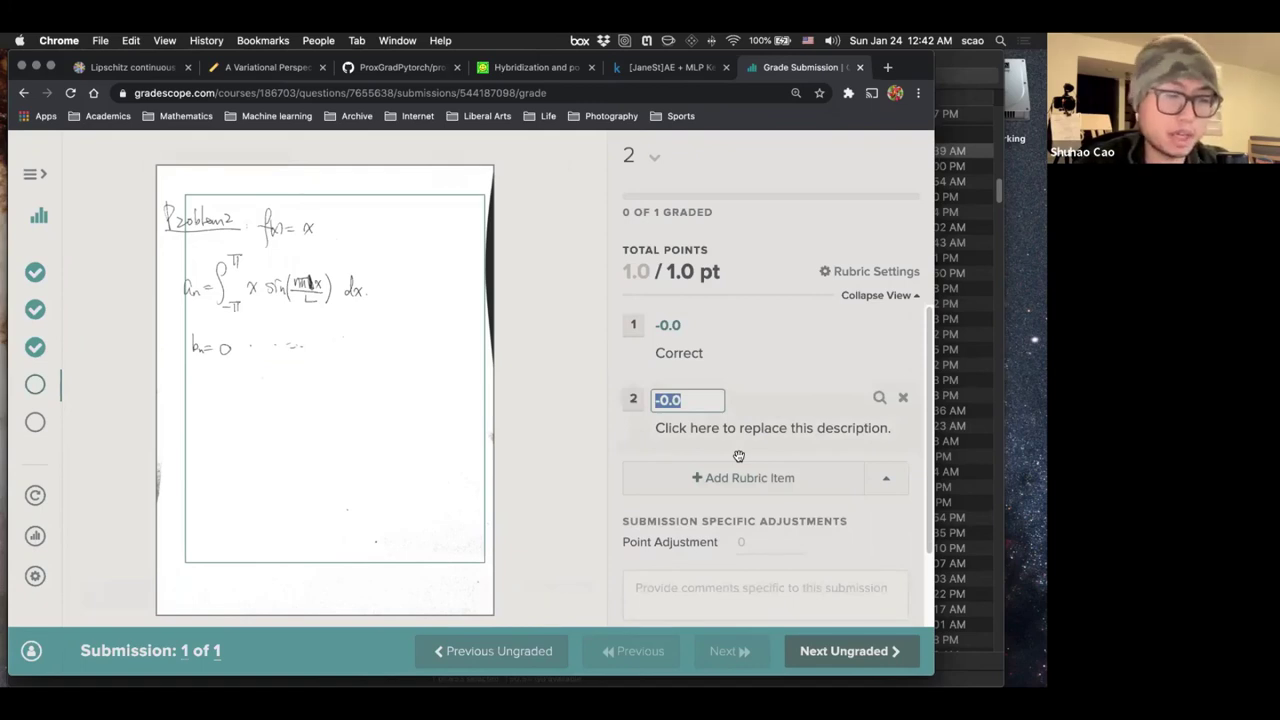
{"action": "type", "text": "0.5"}
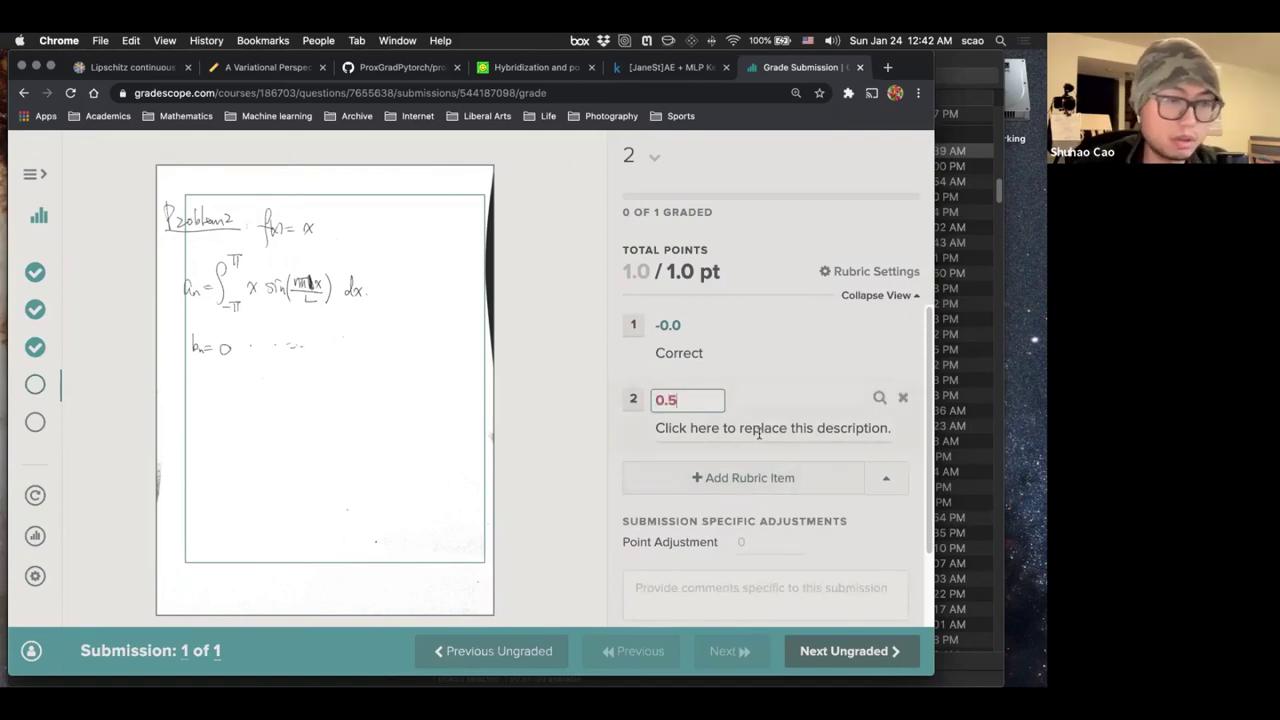
{"action": "left_click", "coordinate": [759, 429]}
{"action": "type", "text": "no e"}
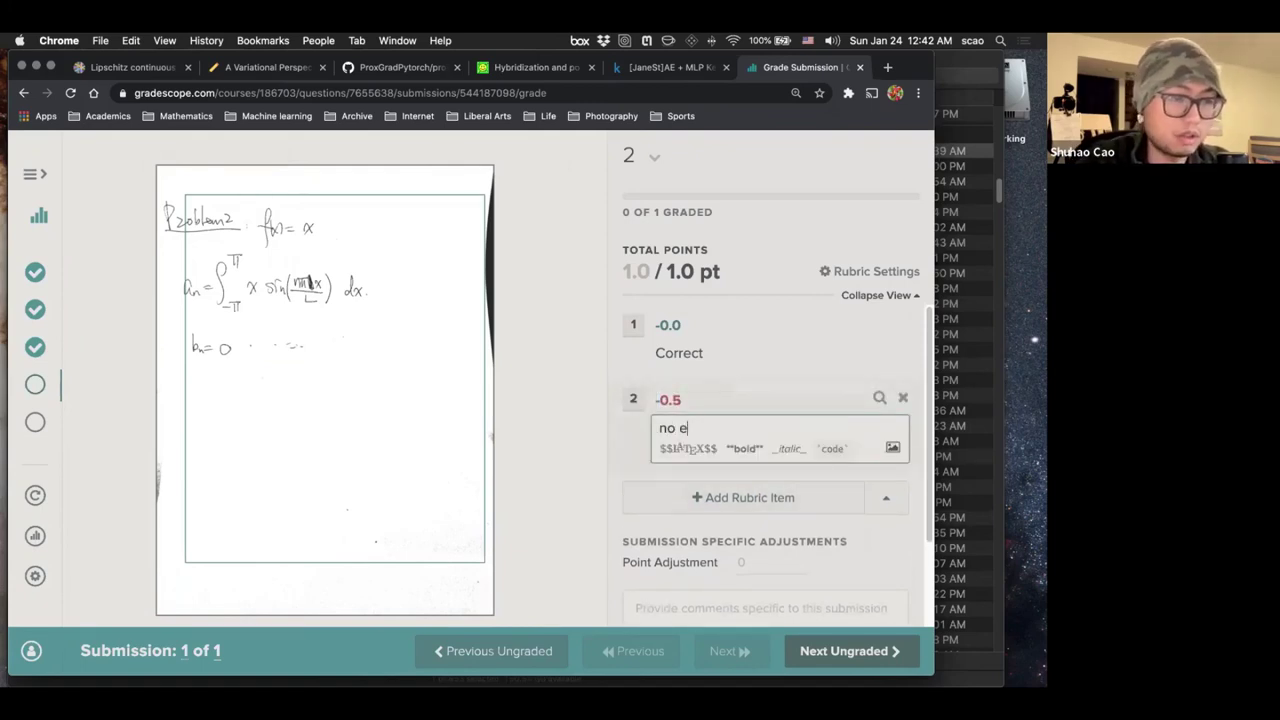
{"action": "type", "text": "valuation of the"}
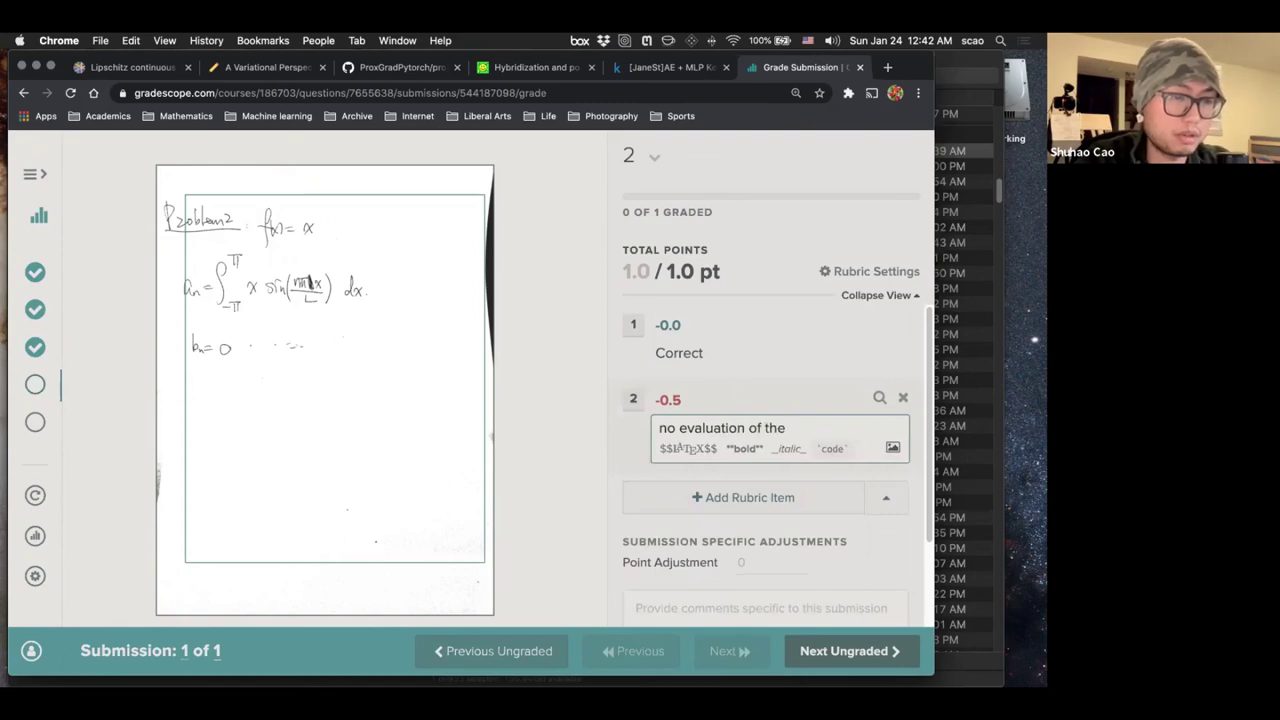
{"action": "type", "text": " fourier"}
{"action": "key", "text": "BackSpace"}
{"action": "key", "text": "BackSpace"}
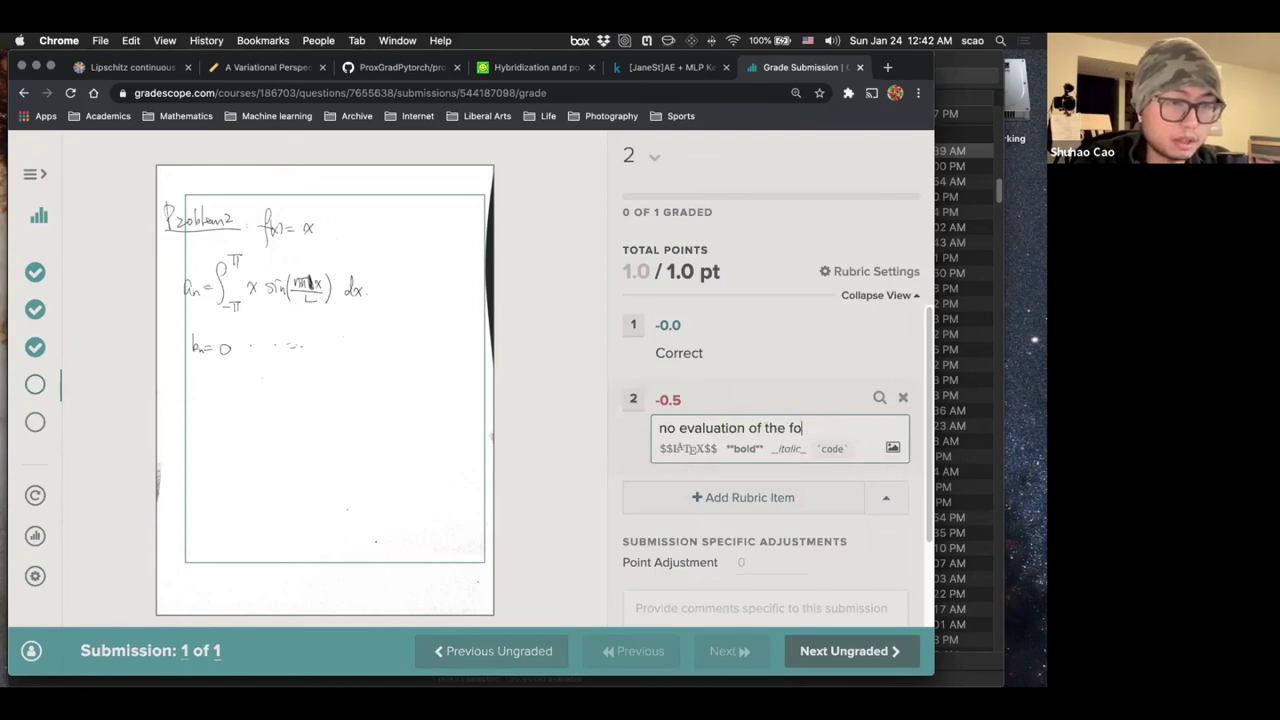
{"action": "key", "text": "BackSpace"}
{"action": "key", "text": "BackSpace"}
{"action": "type", "text": "Fourier"}
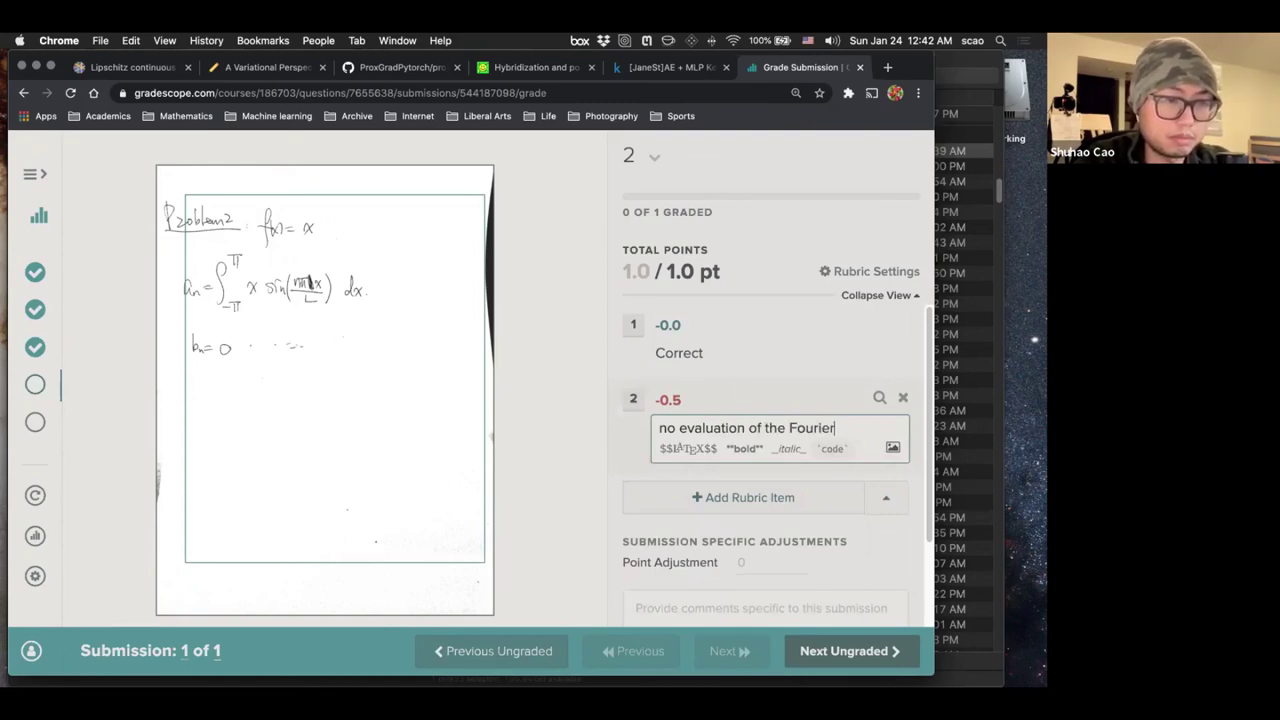
{"action": "type", "text": " integral"}
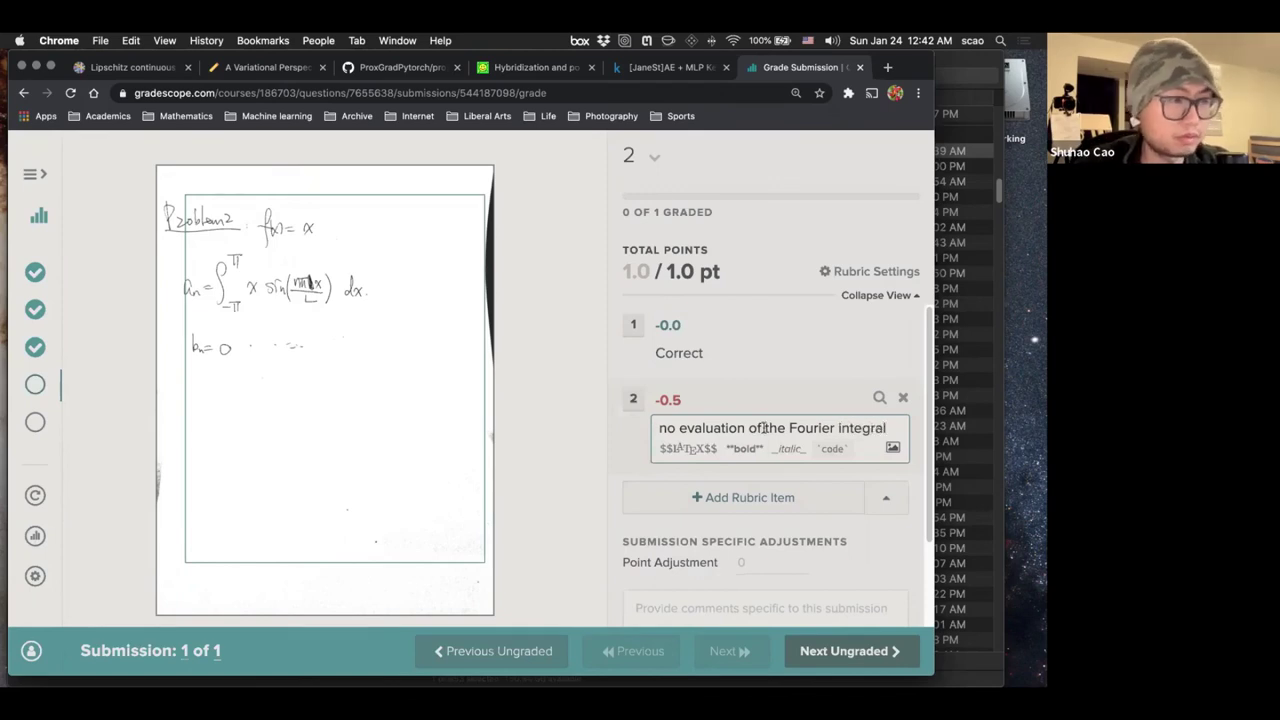
{"action": "left_click", "coordinate": [633, 400]}
Step: Zoom into the handwritten integral and add a note 'L should $$\pi$$' beside its L
{"action": "mouse_move", "coordinate": [297, 302]}
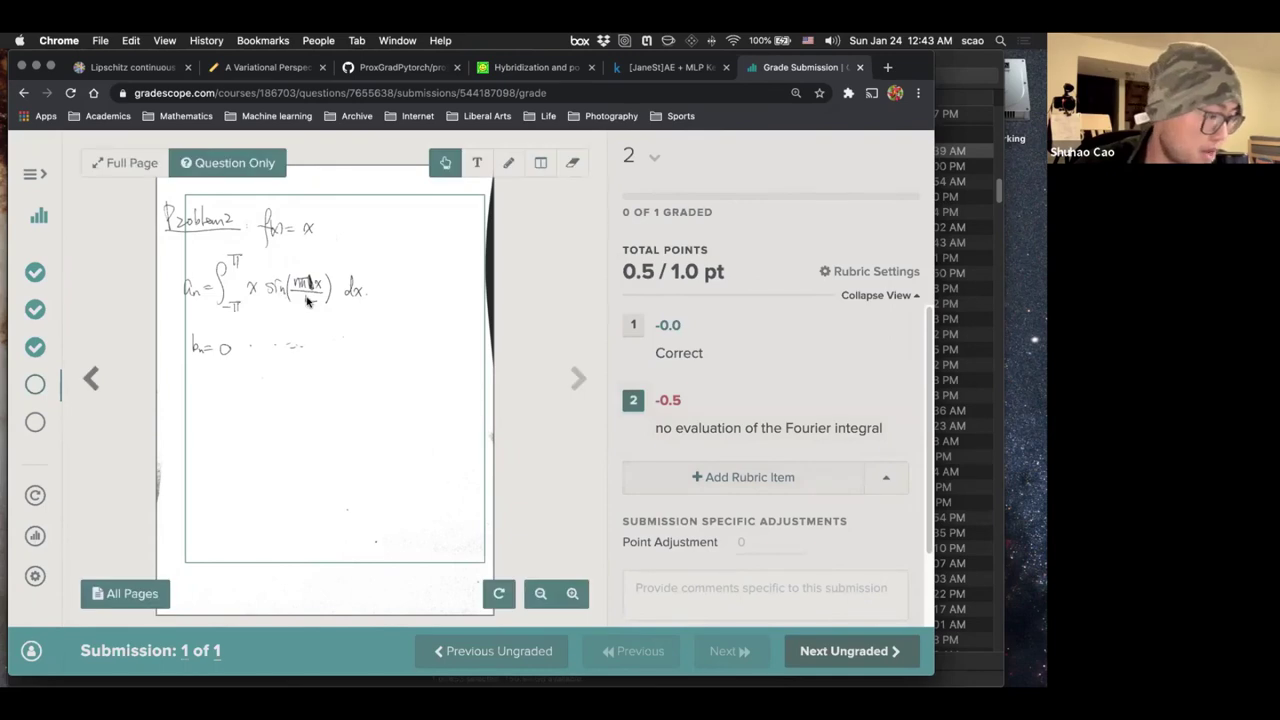
{"action": "key", "text": "z"}
{"action": "key", "text": "z"}
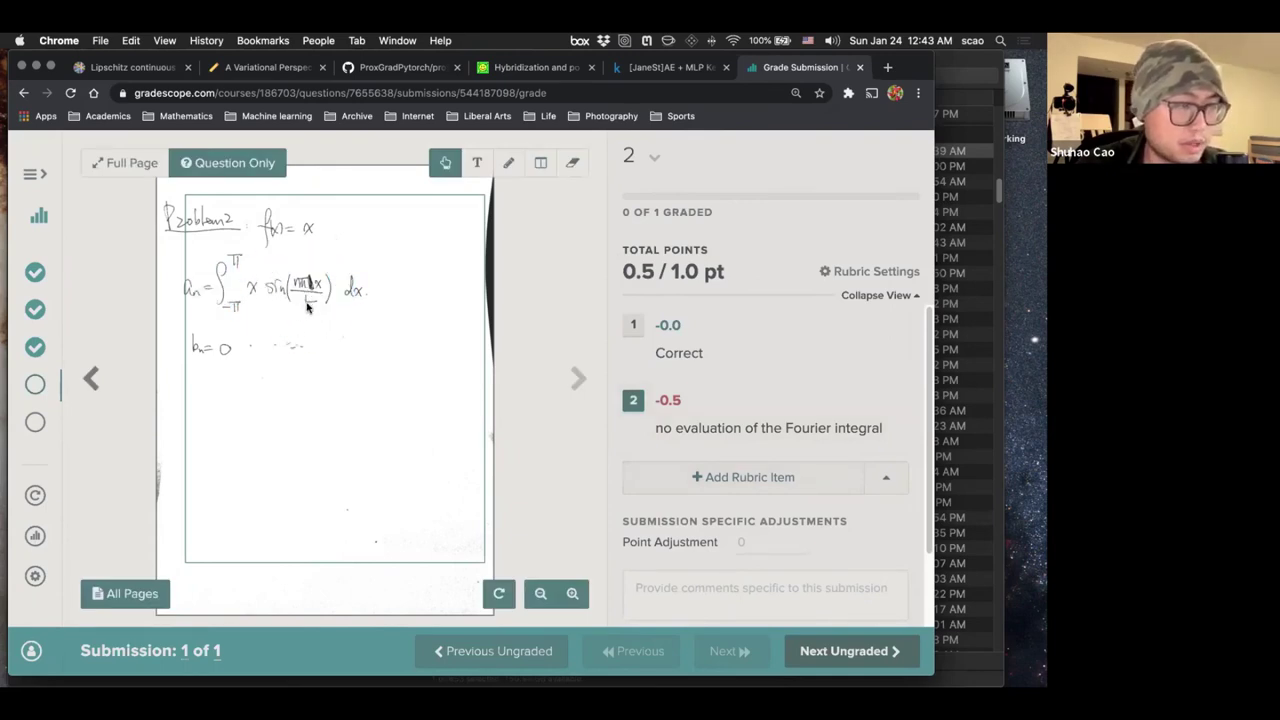
{"action": "key", "text": "z"}
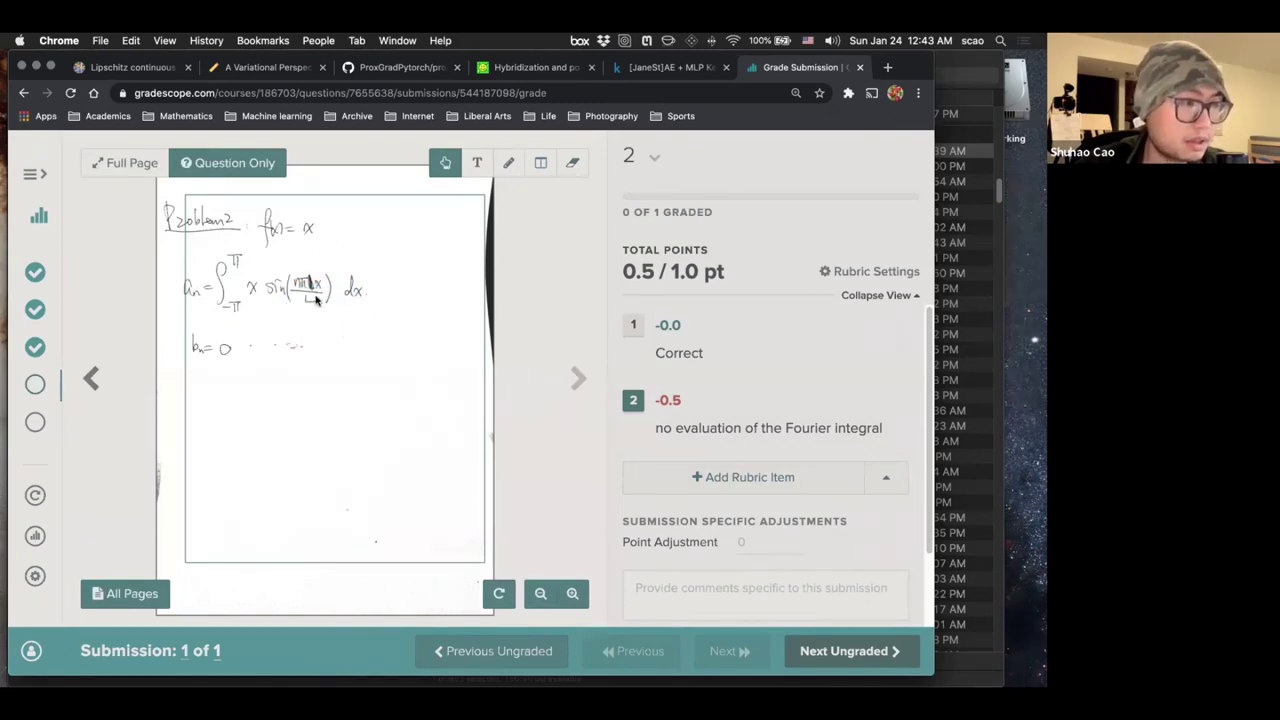
{"action": "left_click", "coordinate": [315, 300]}
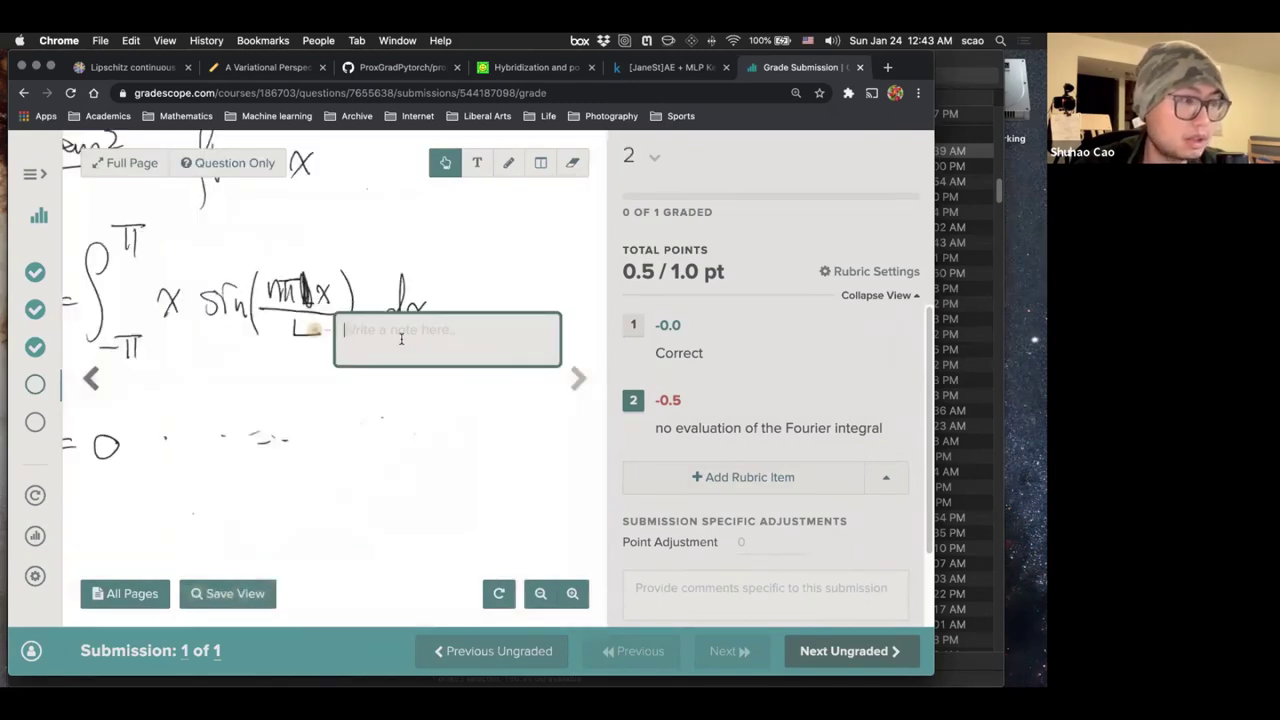
{"action": "type", "text": "L"}
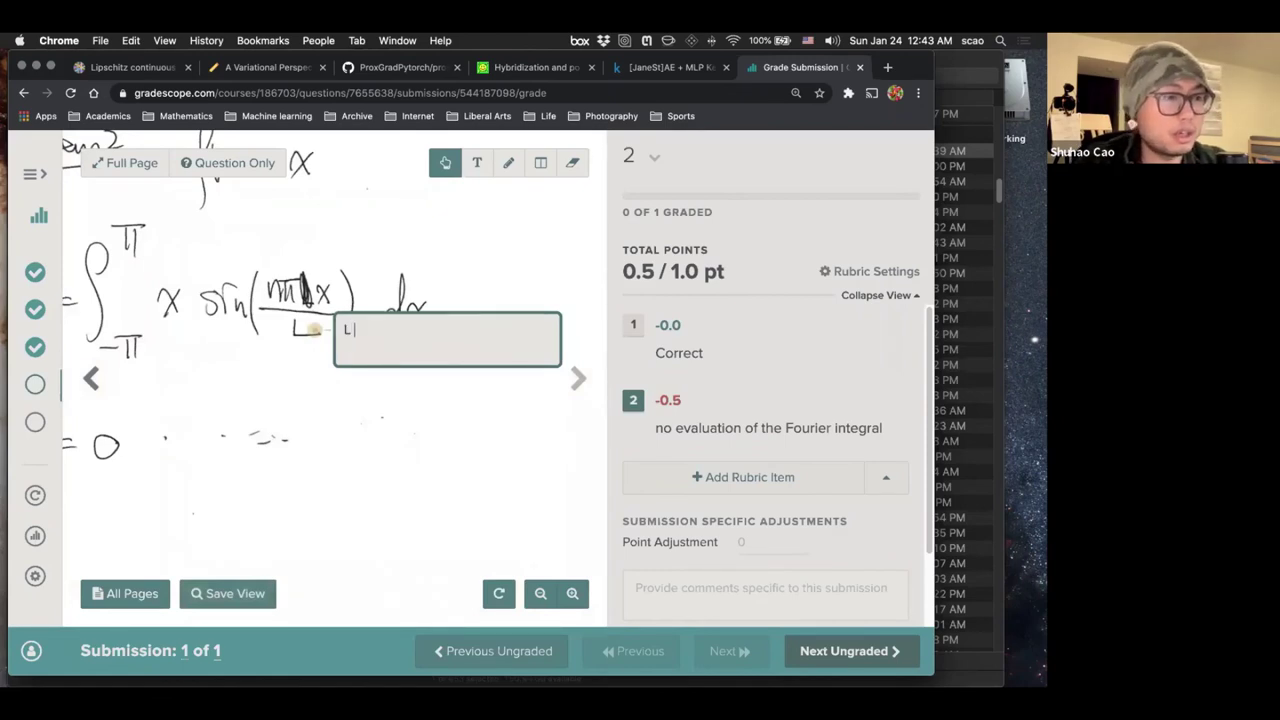
{"action": "type", "text": " should"}
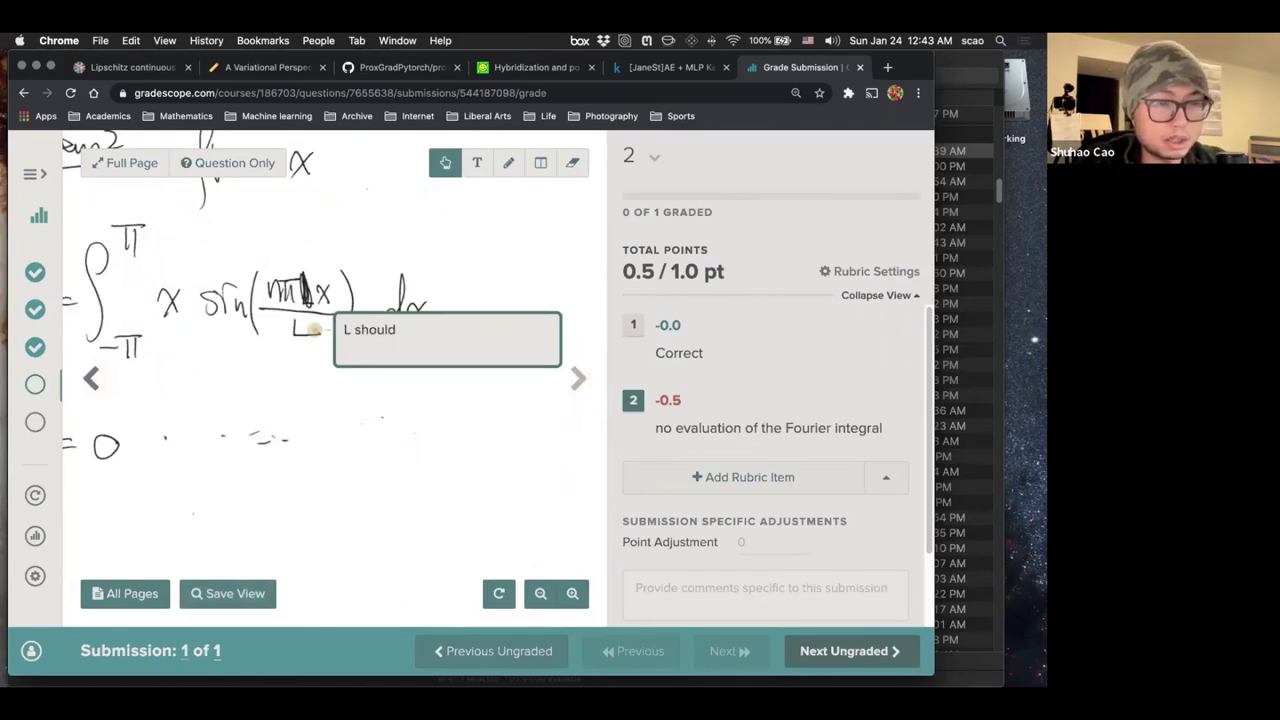
{"action": "type", "text": " $"}
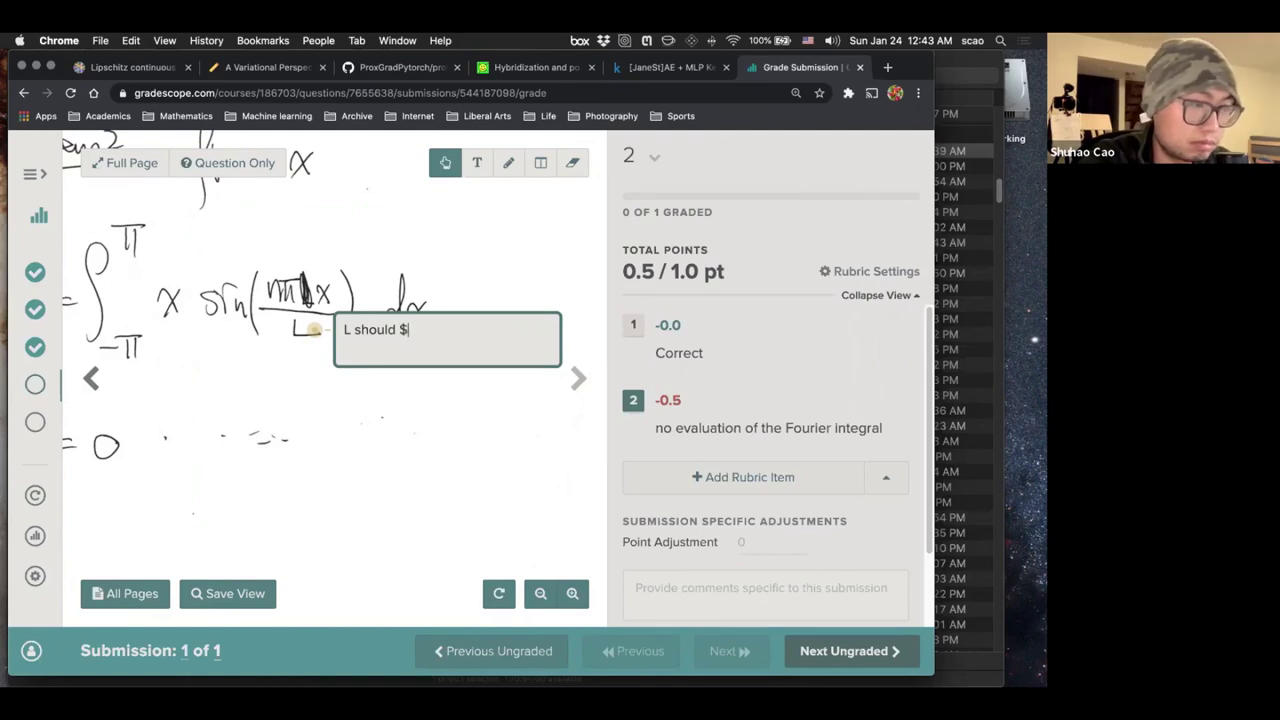
{"action": "type", "text": "$$$"}
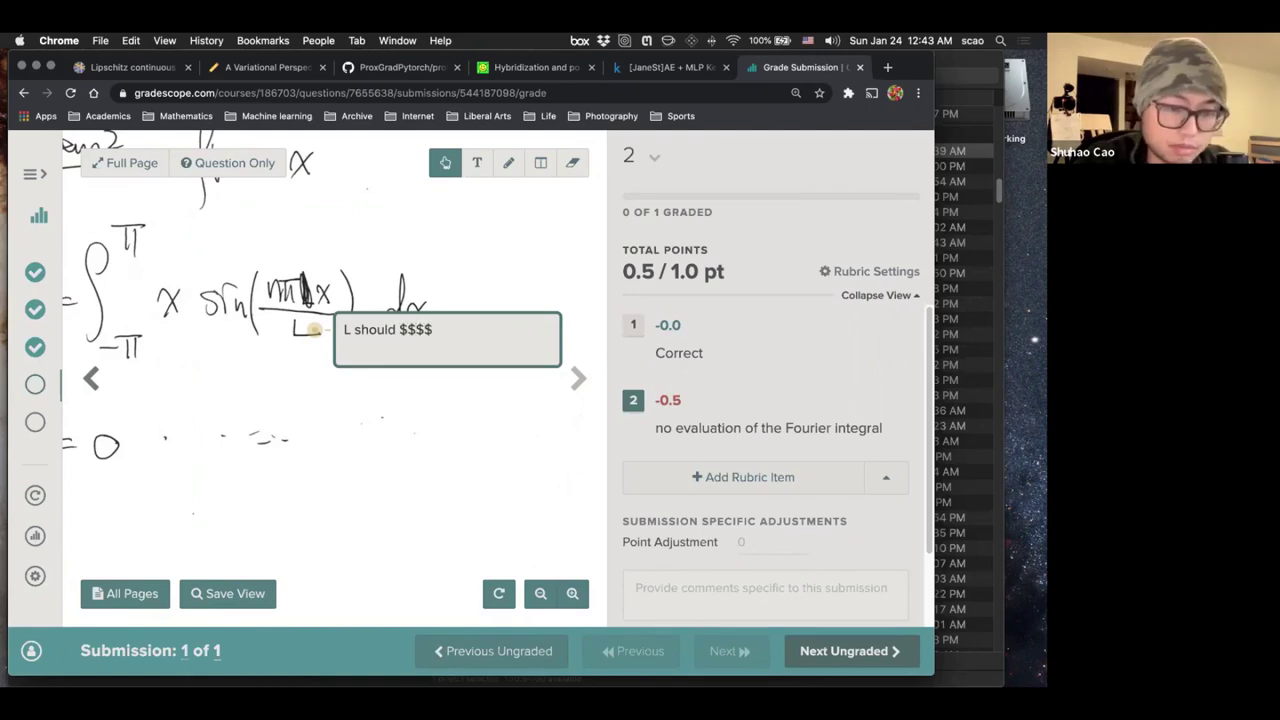
{"action": "type", "text": "\\pi"}
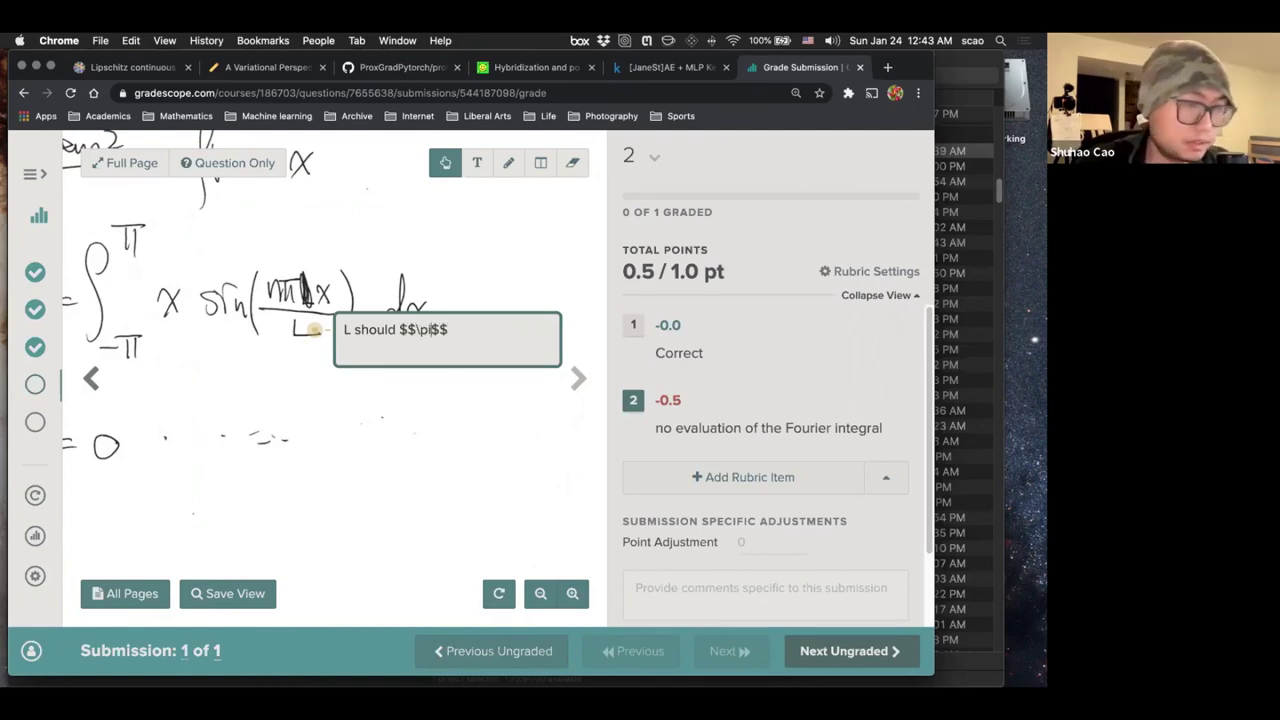
{"action": "left_click", "coordinate": [471, 405]}
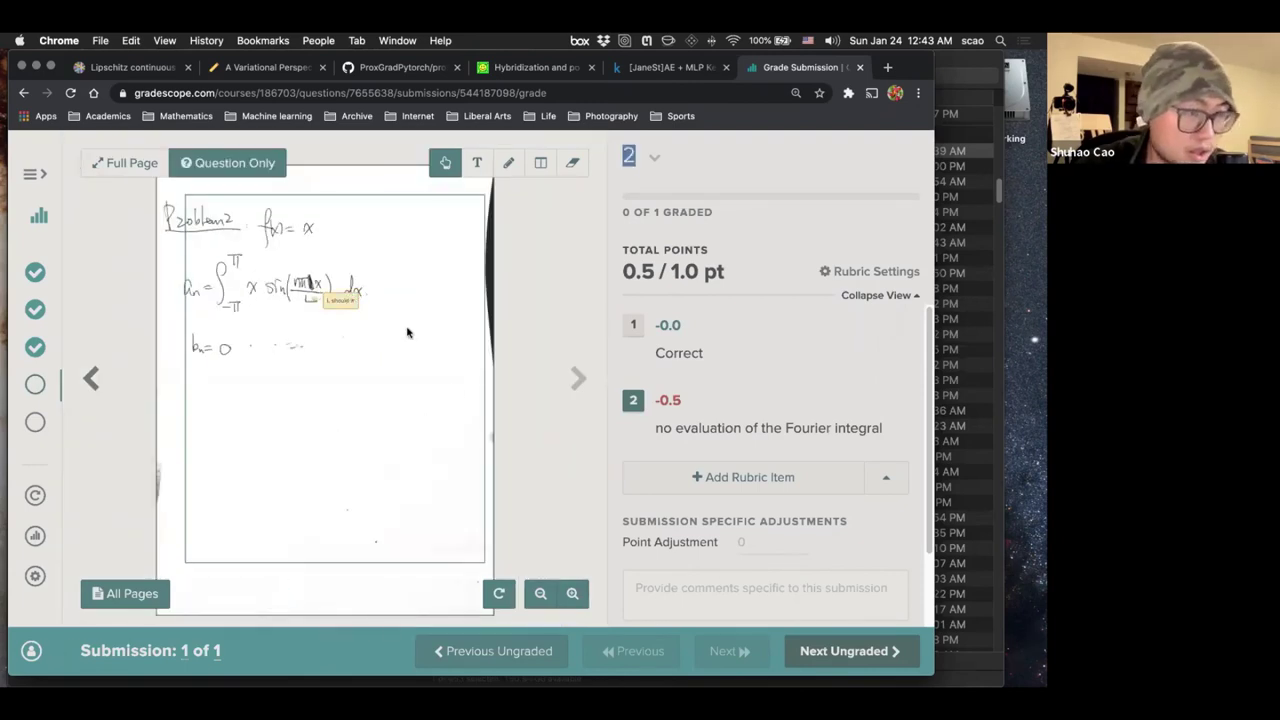
Step: Reopen and inspect the saved 'L should π' note to confirm its text
{"action": "left_click", "coordinate": [409, 334]}
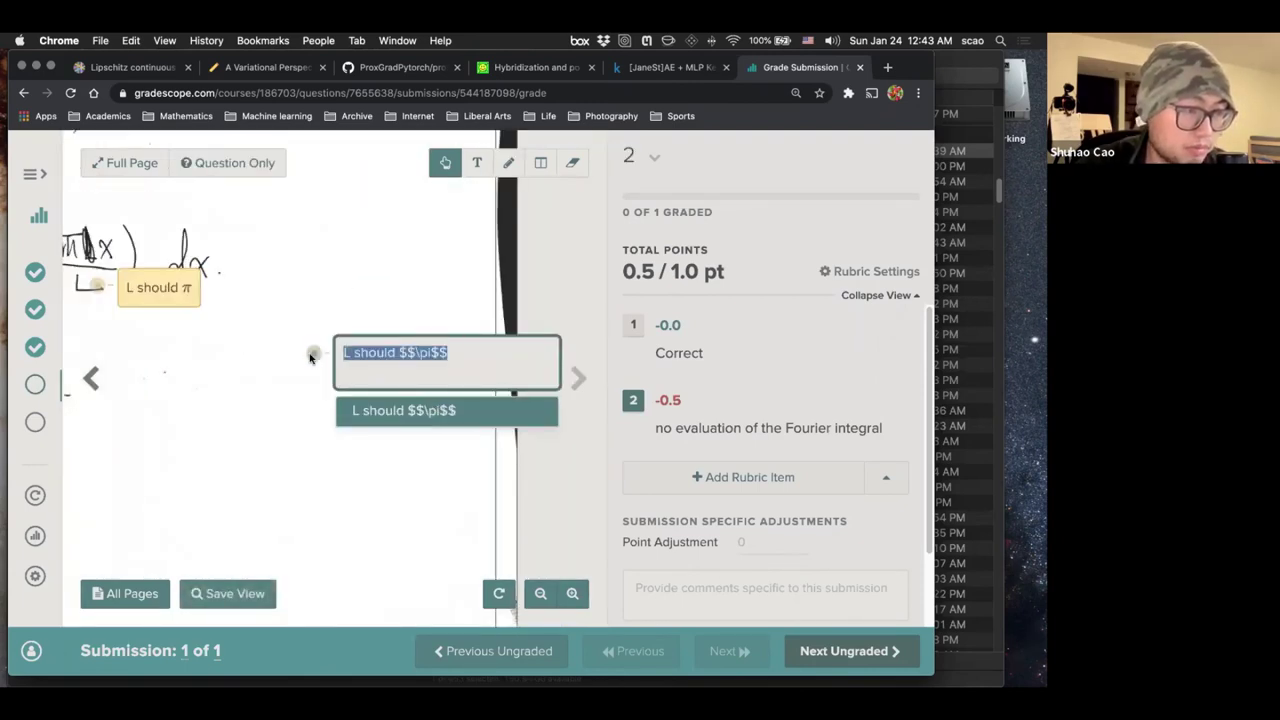
{"action": "left_click", "coordinate": [314, 354]}
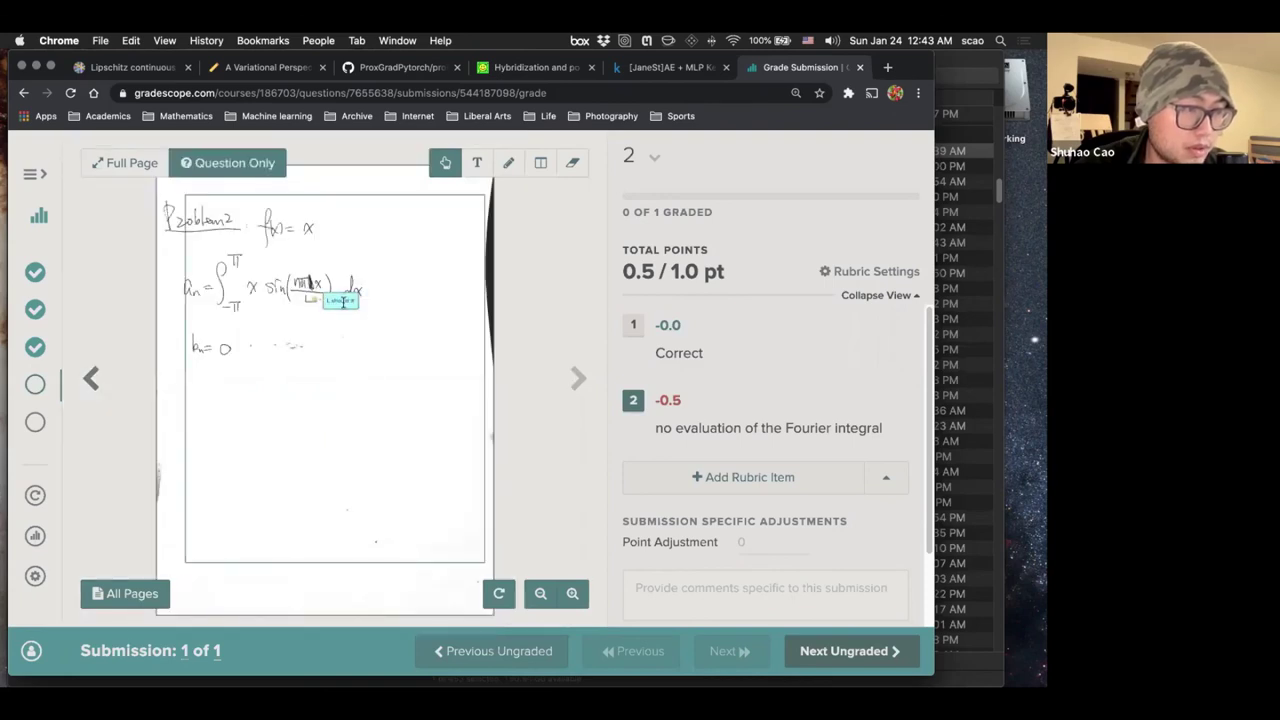
{"action": "left_click", "coordinate": [338, 301]}
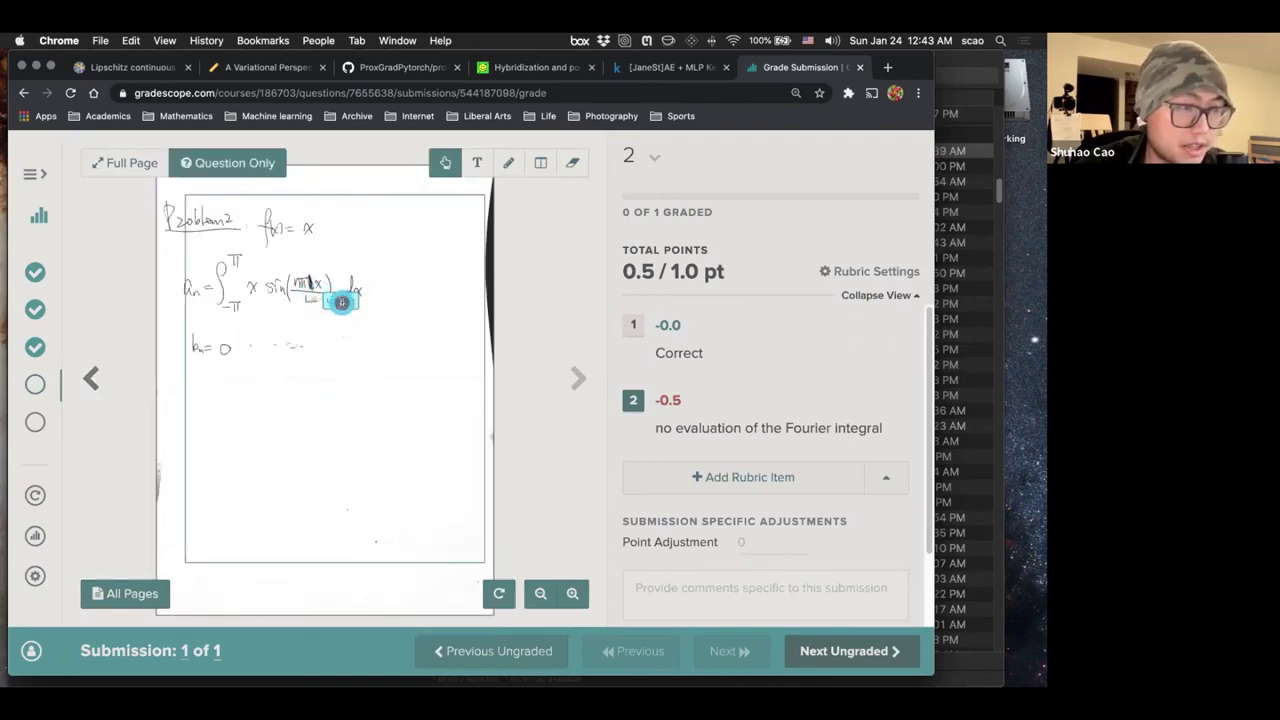
{"action": "left_click", "coordinate": [345, 297]}
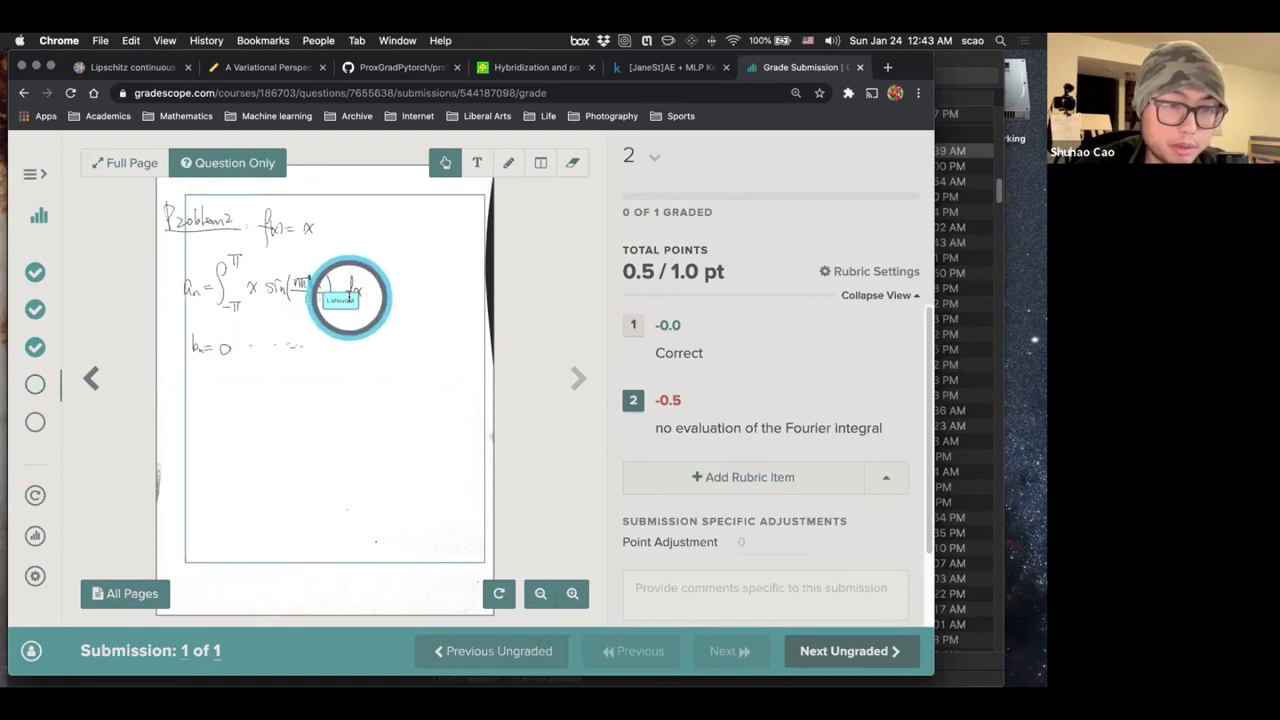